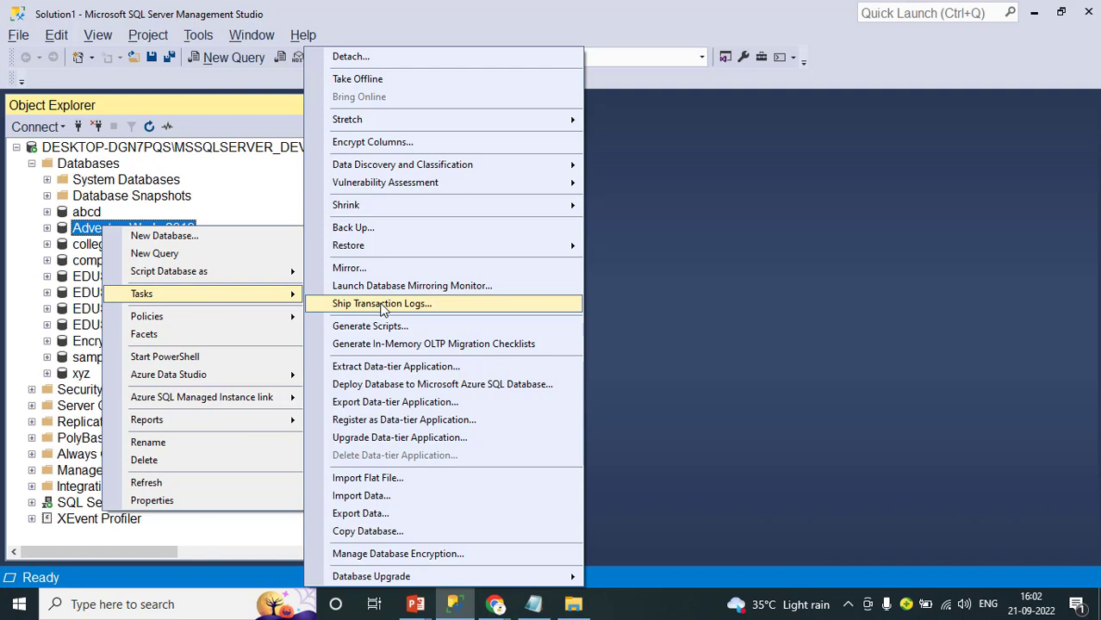
Open a database restore for AdventureWorks2019 and set its recovery state to RESTORE WITH STANDBY
mouse_move(385, 250)
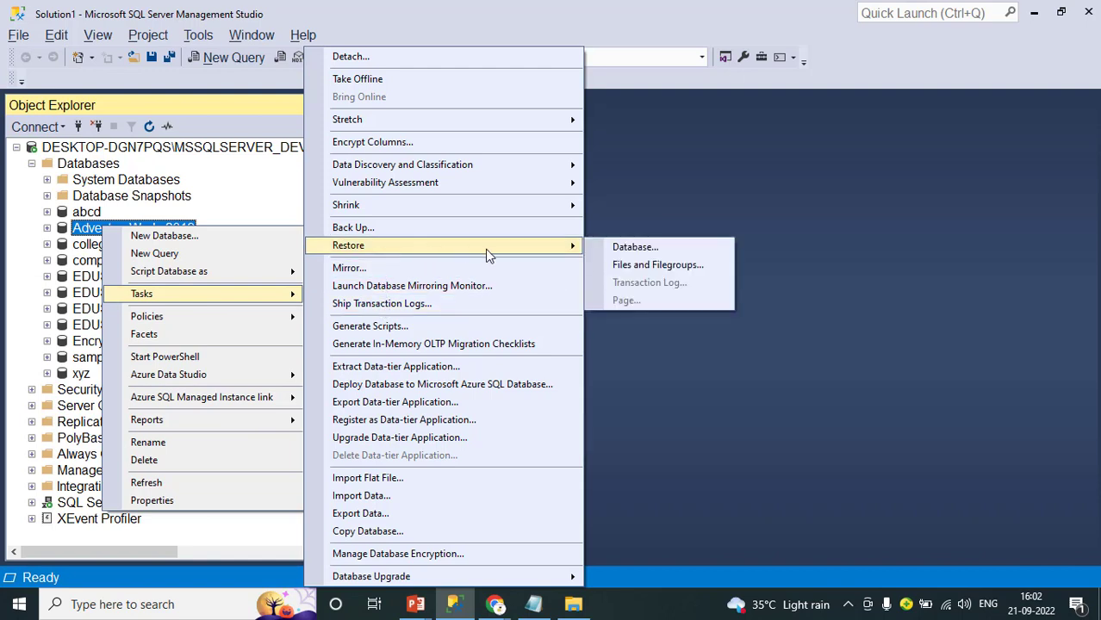
click(645, 249)
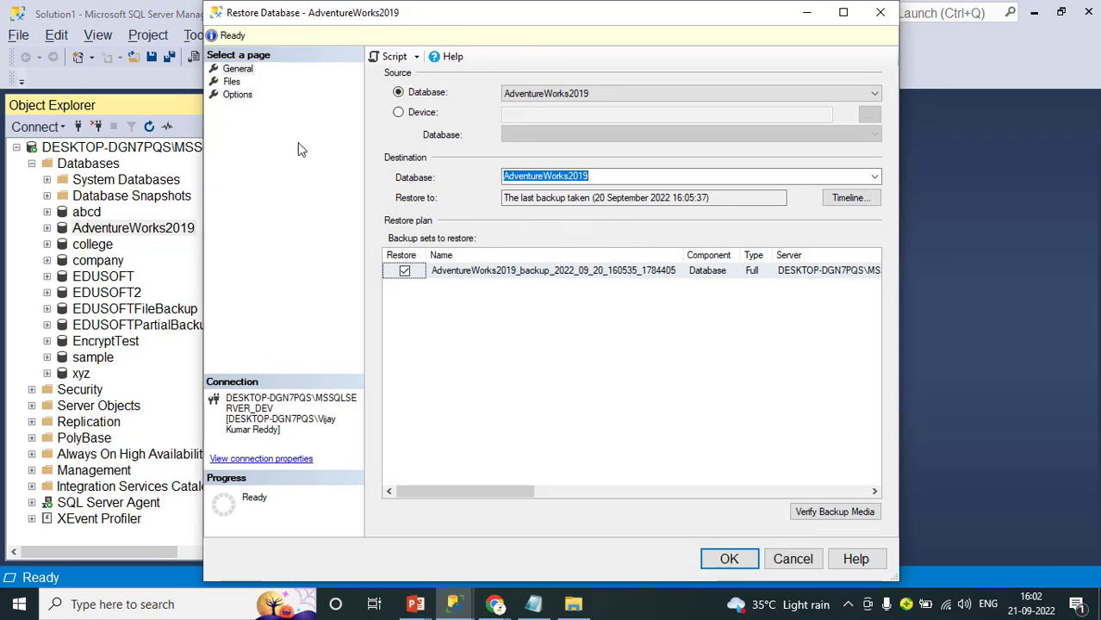
click(240, 97)
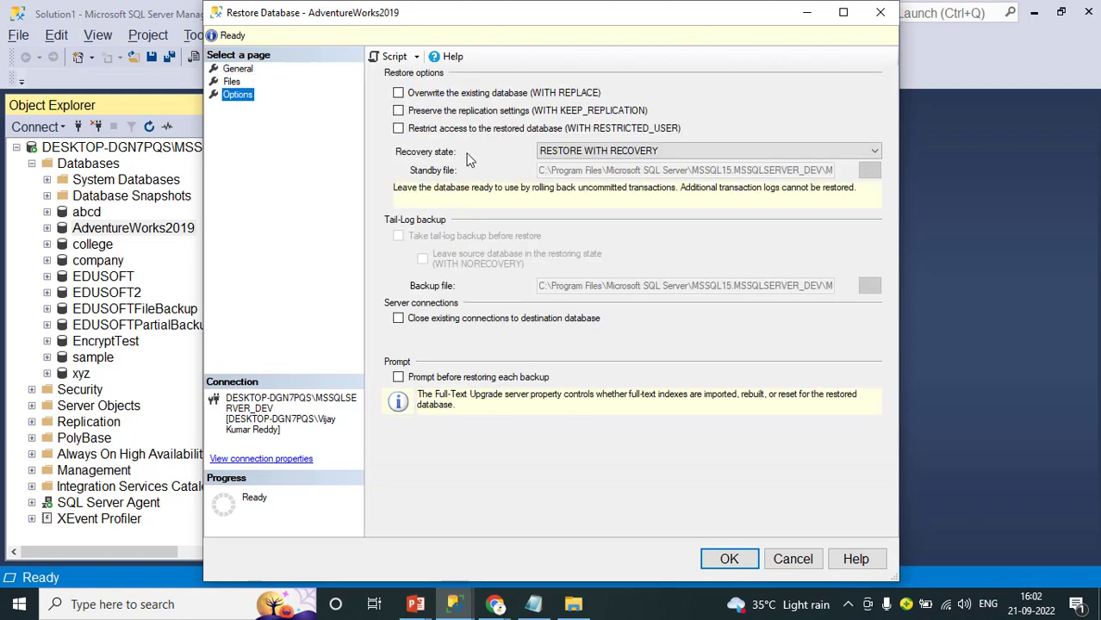
click(876, 152)
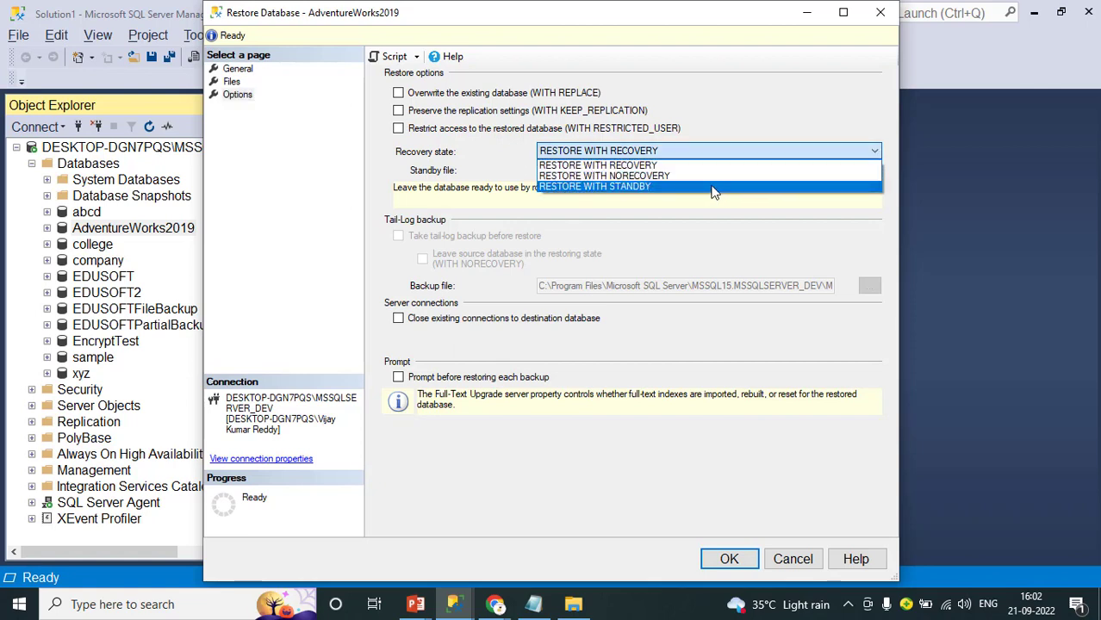
click(639, 191)
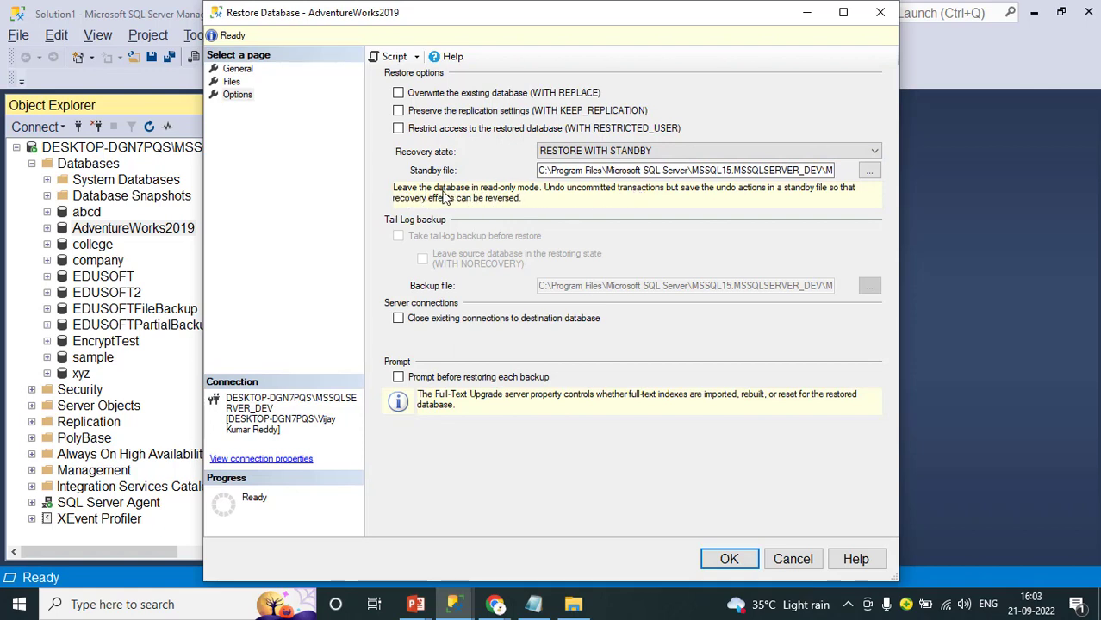
Alternate the recovery state between RESTORE WITH NORECOVERY and RESTORE WITH RECOVERY to compare their descriptions, ending on RESTORE WITH RECOVERY
click(874, 155)
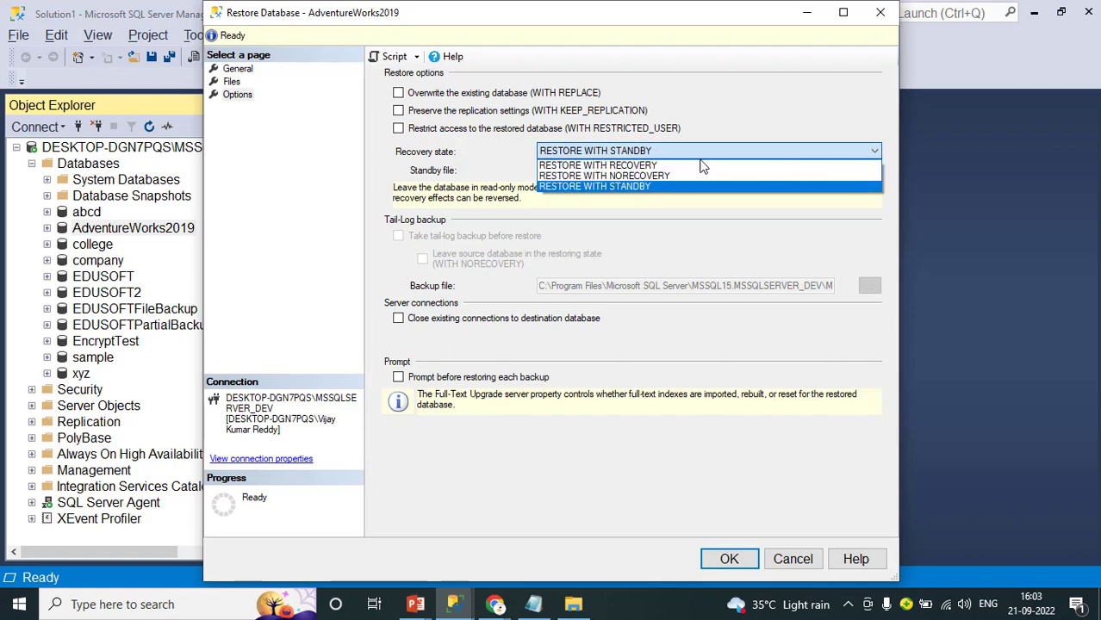
click(671, 177)
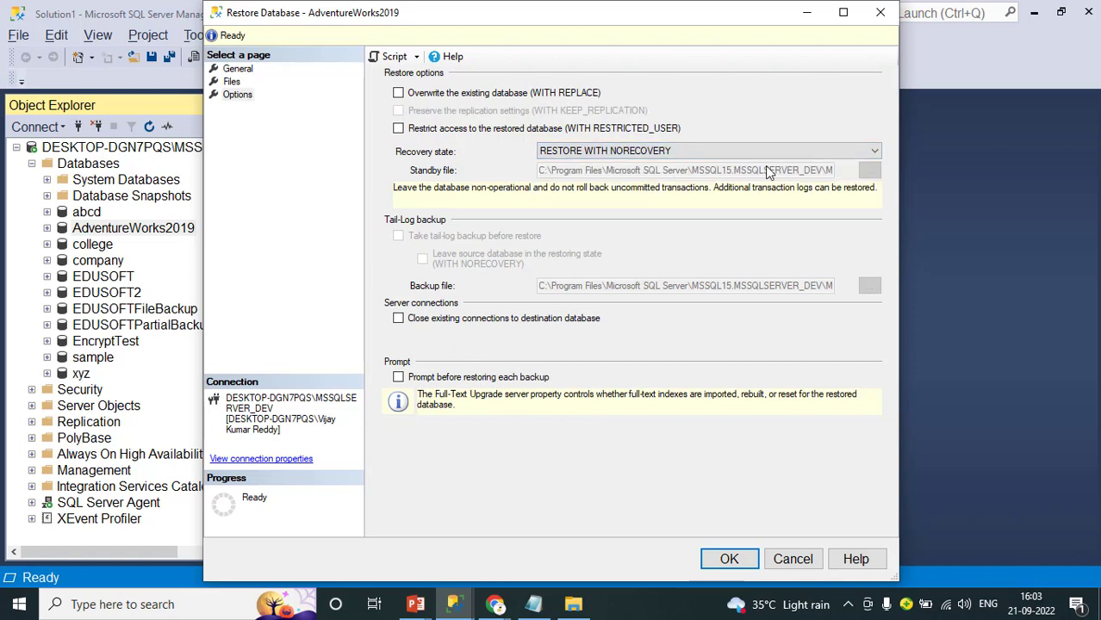
click(870, 153)
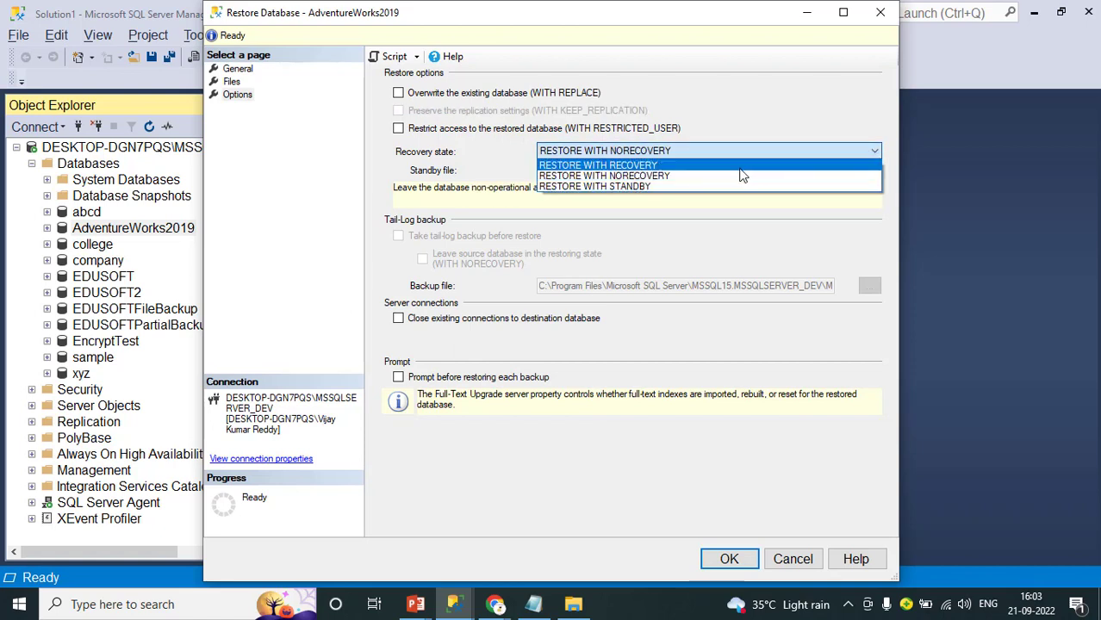
click(788, 164)
click(874, 152)
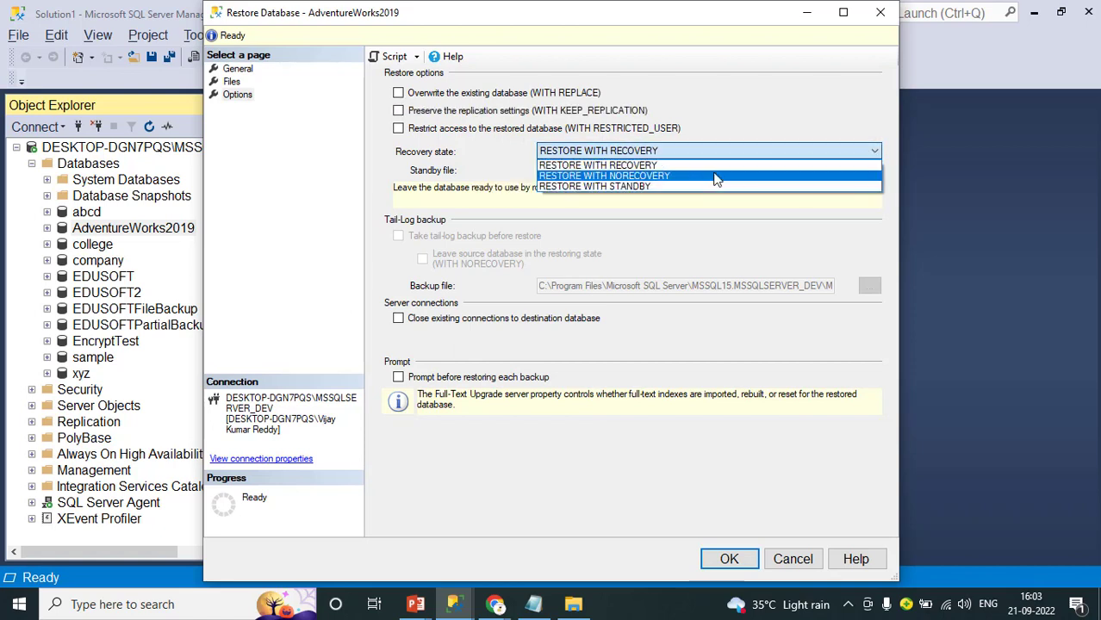
click(695, 177)
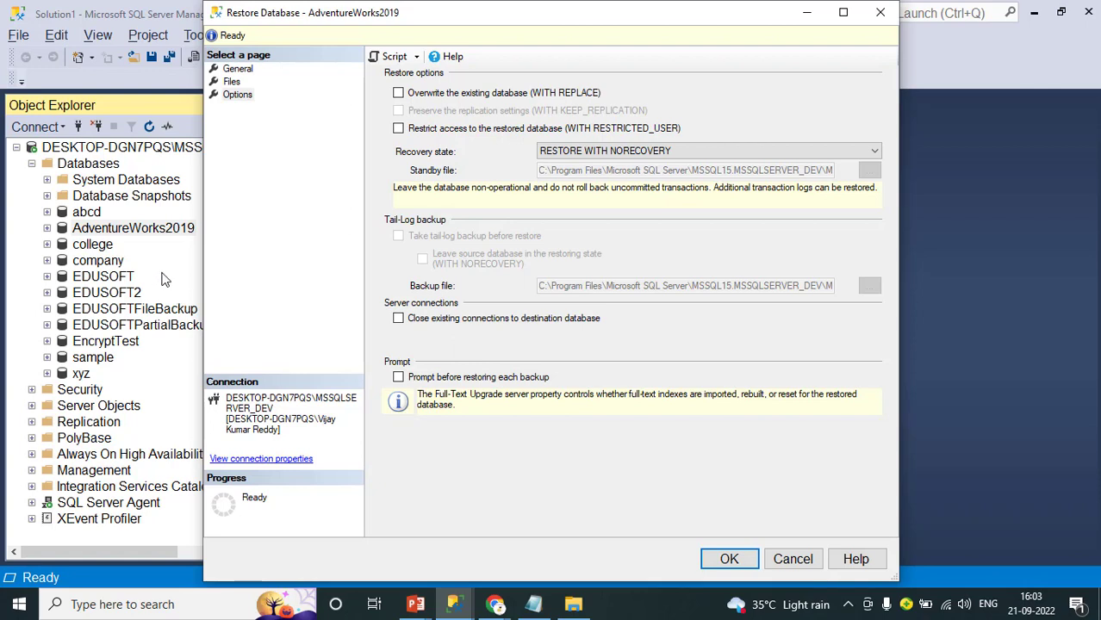
click(875, 151)
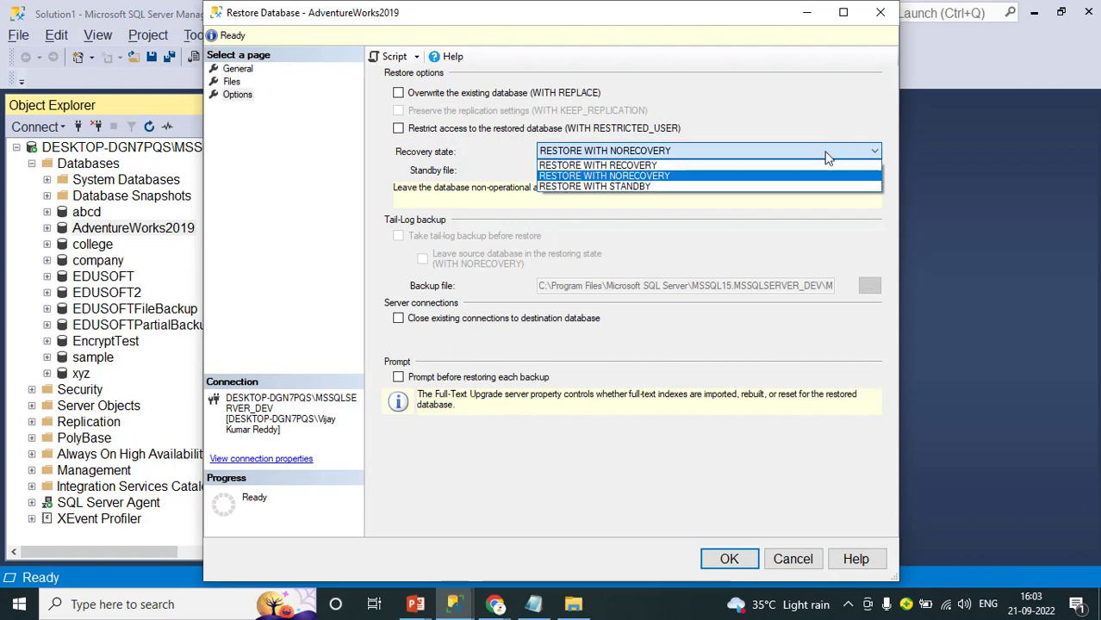
click(712, 167)
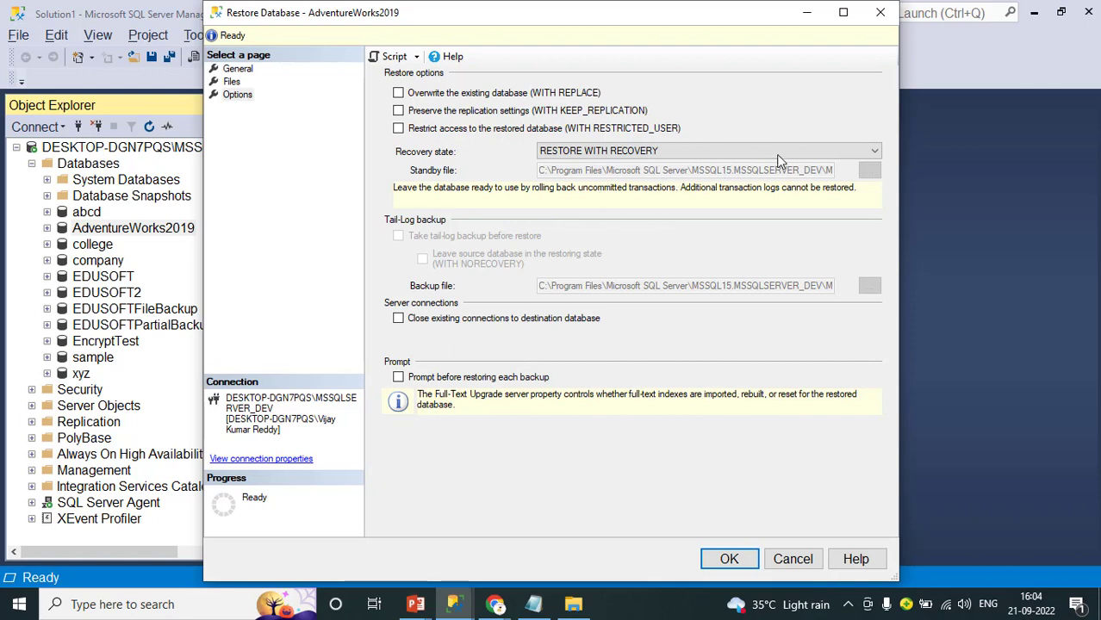
click(875, 153)
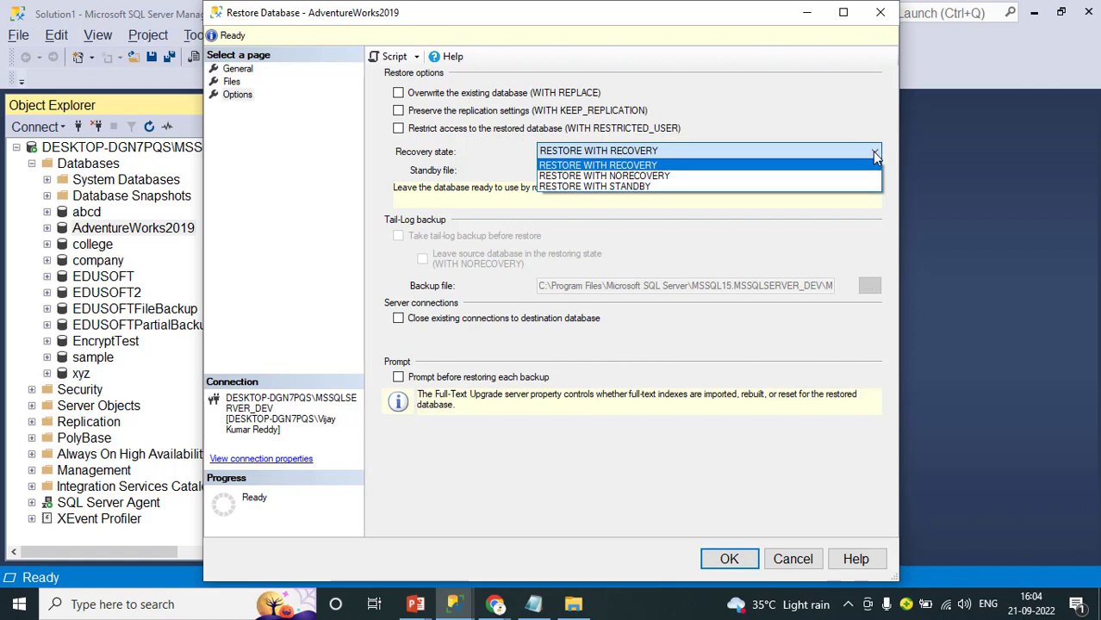
click(631, 166)
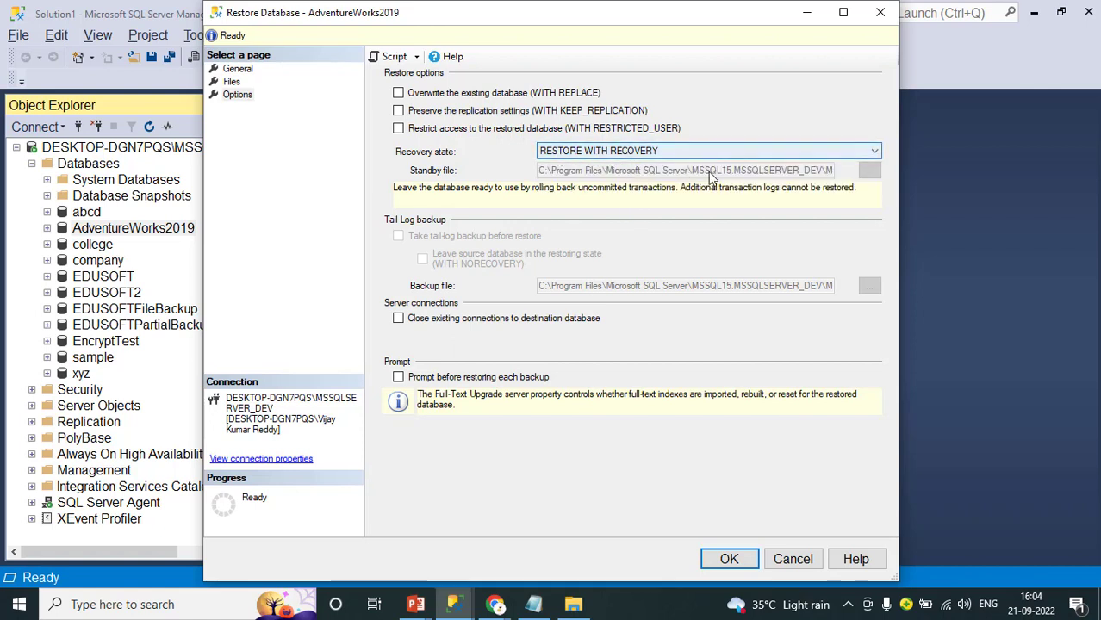
Review the restore command examples in the PowerPoint slide show and return to the Restore Database dialog
key(alt+Tab)
key(alt+Tab)
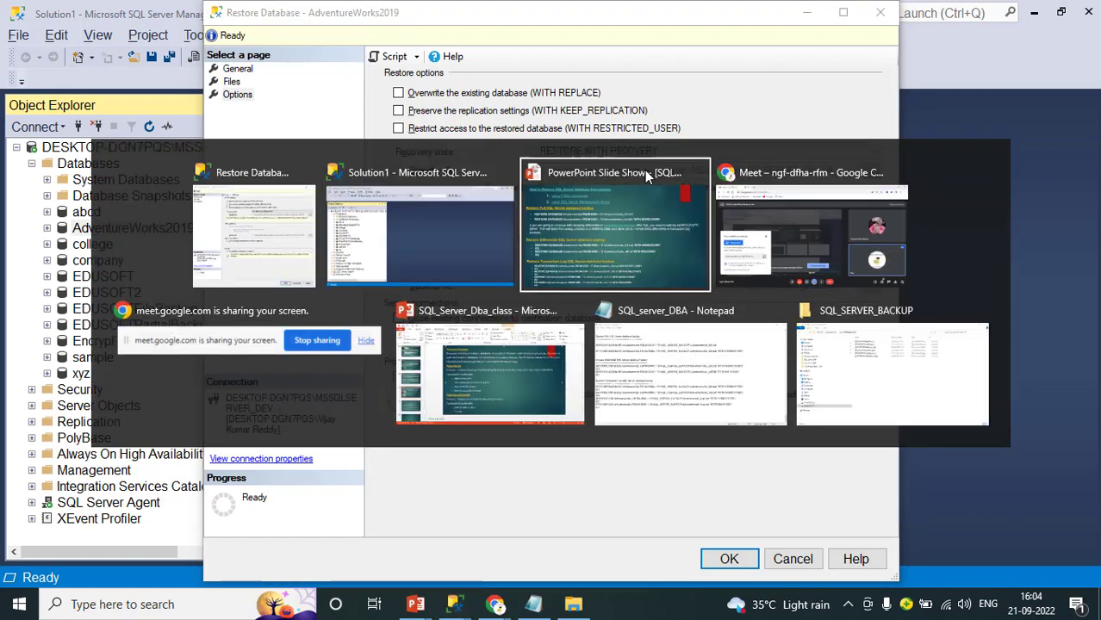
click(572, 184)
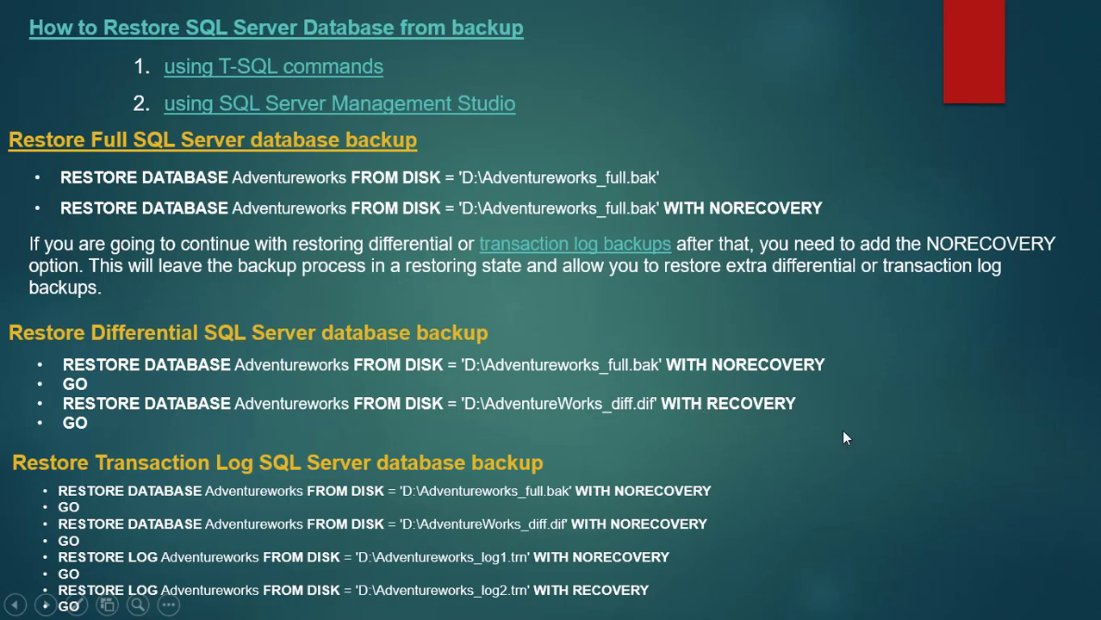
key(alt+Tab)
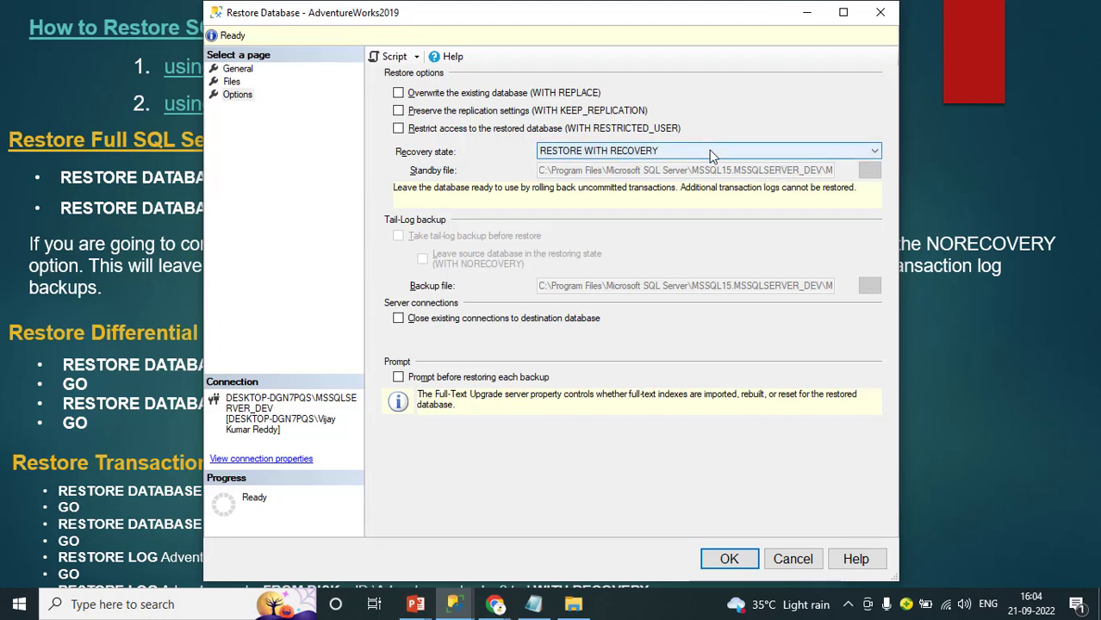
Try RESTORE WITH NORECOVERY and RESTORE WITH RECOVERY as the recovery state again, and cancel the AdventureWorks2019 restore
click(874, 153)
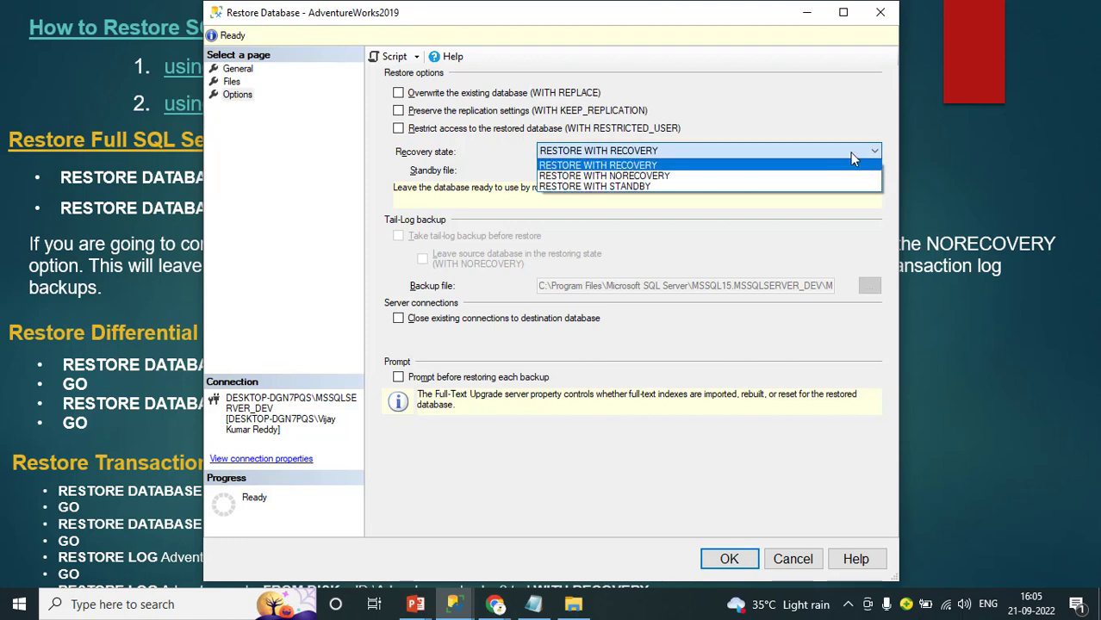
click(748, 178)
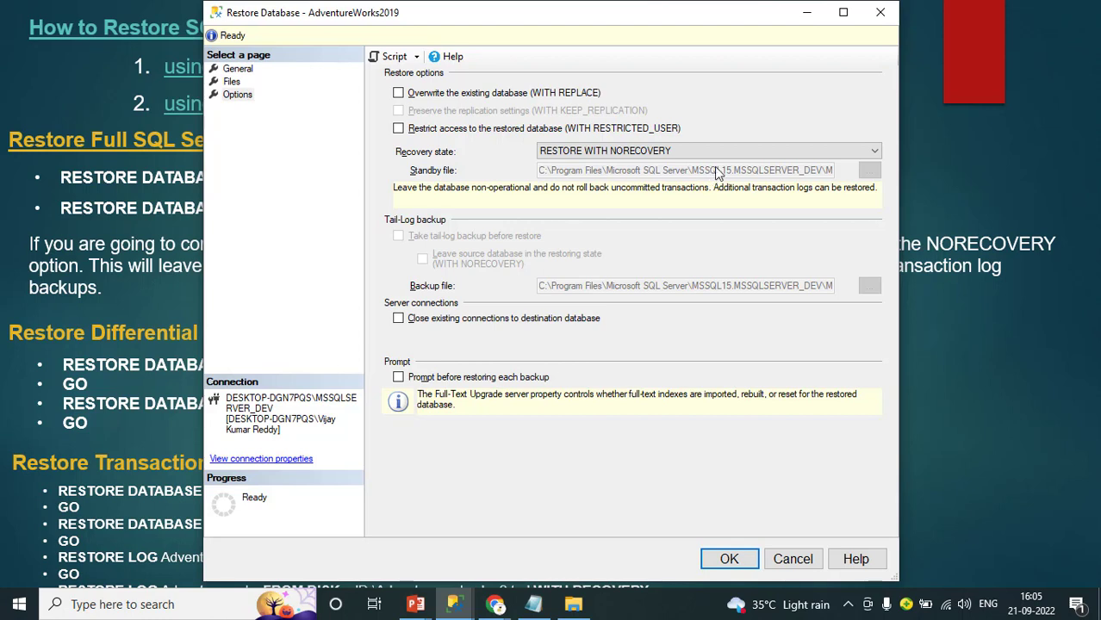
click(875, 155)
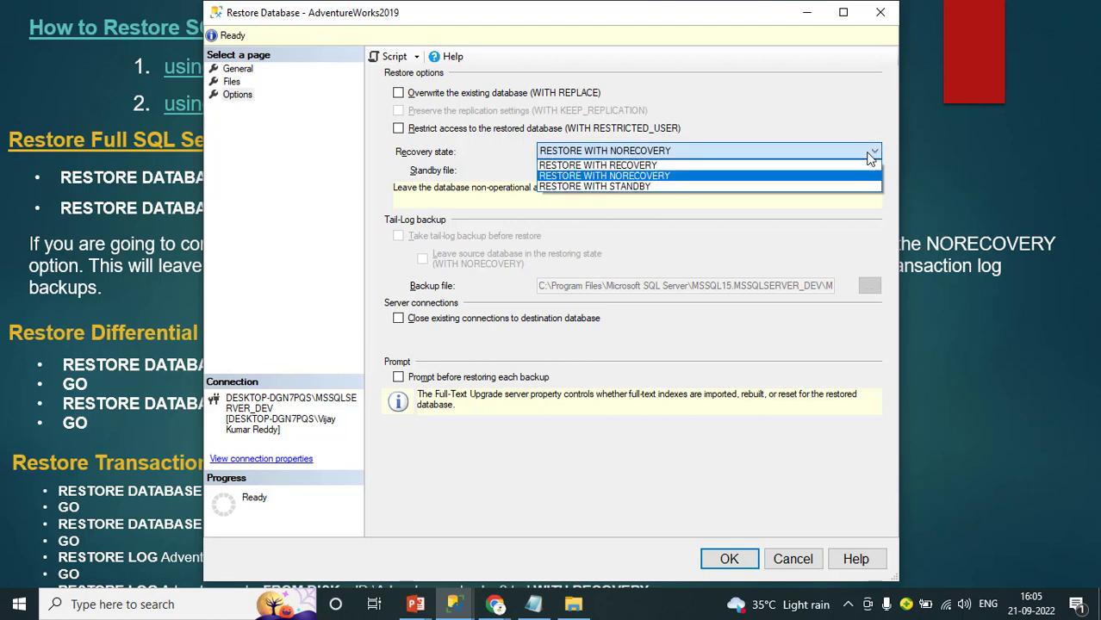
click(771, 179)
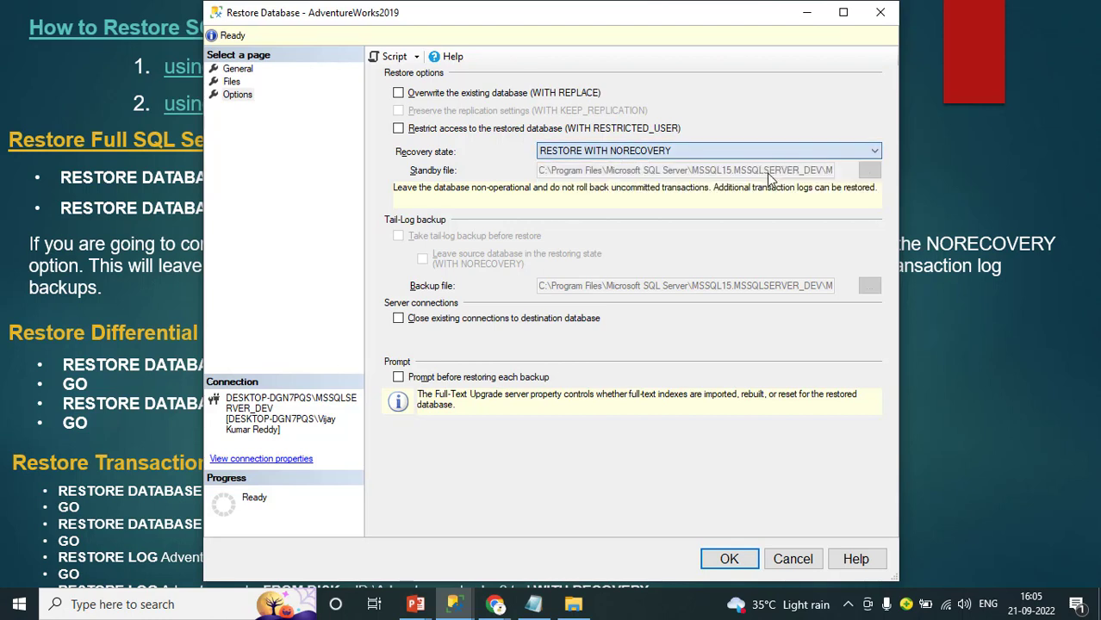
click(875, 155)
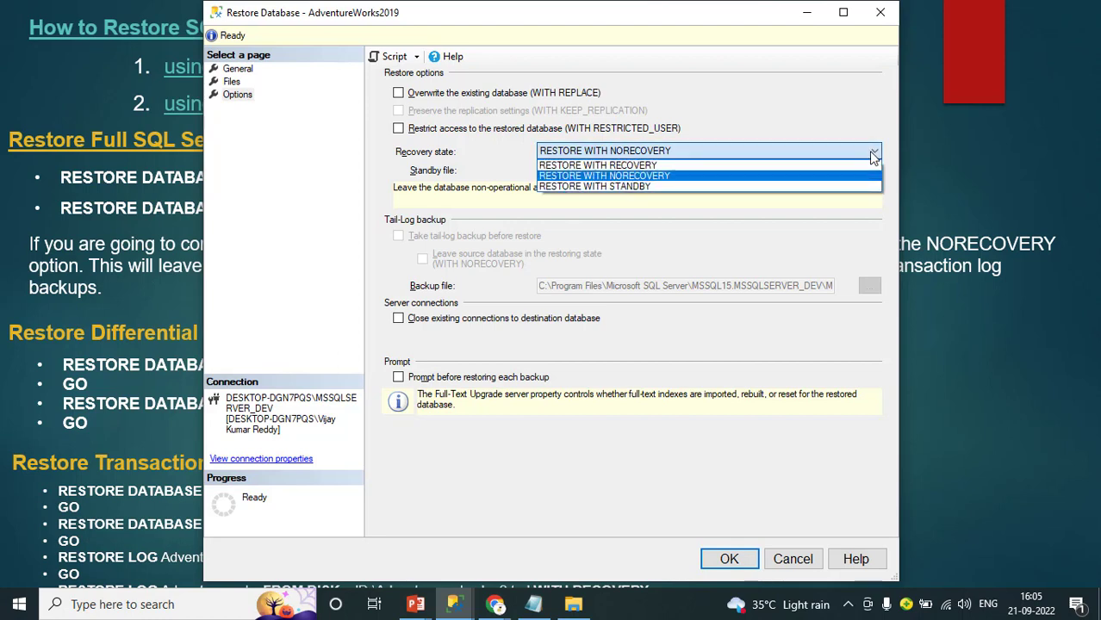
click(755, 166)
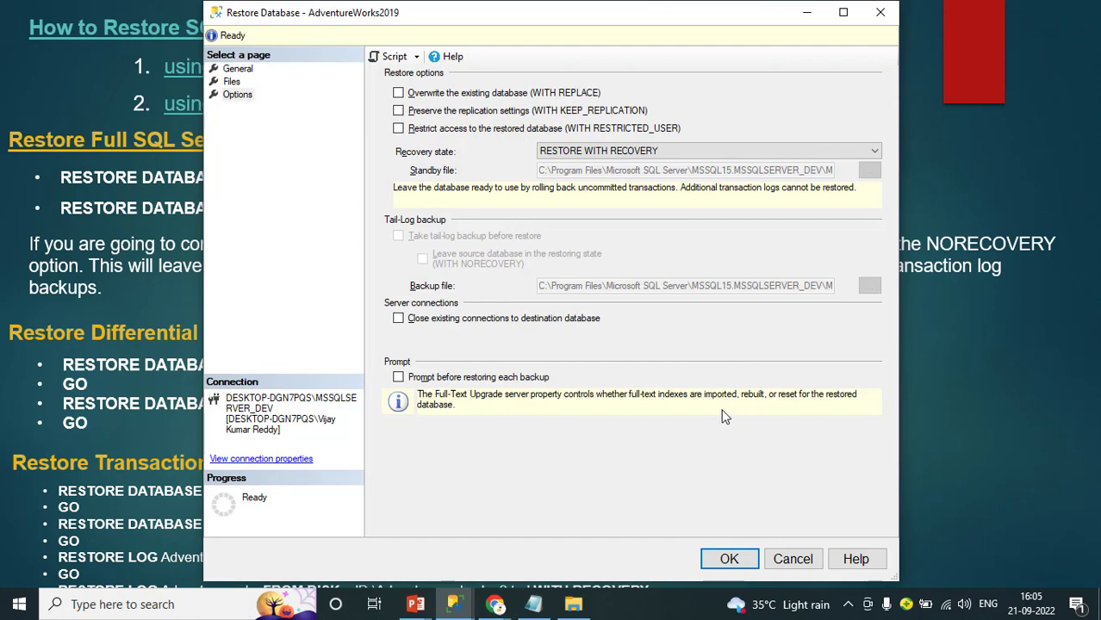
click(794, 560)
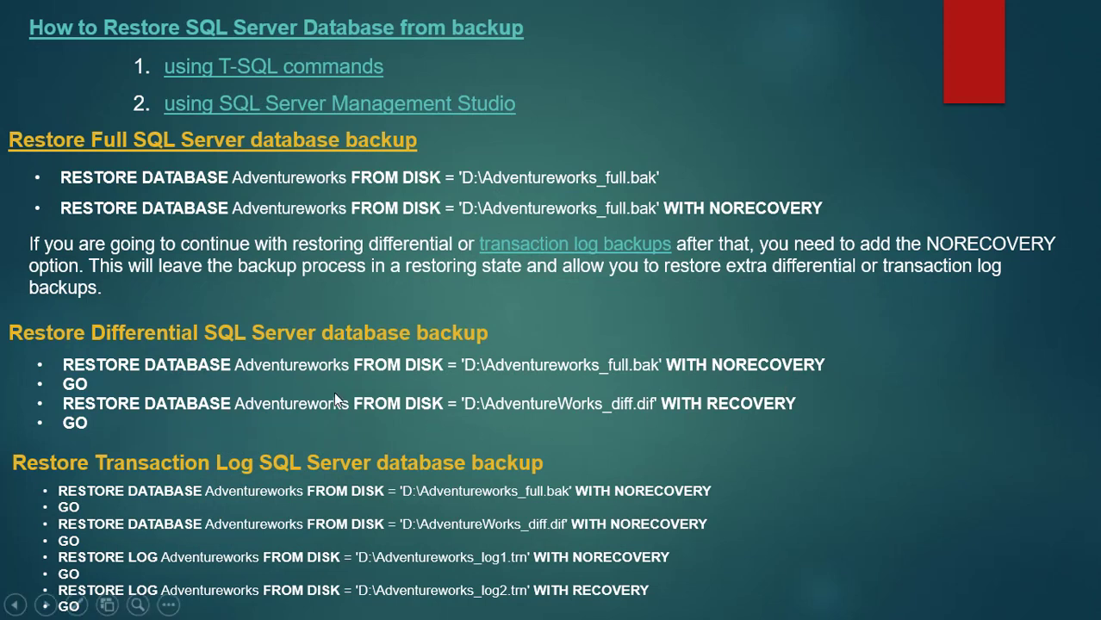
Switch to SQL Server Management Studio, start a backup of the EDUSOFT database and remove its existing backup destination
key(alt+Tab)
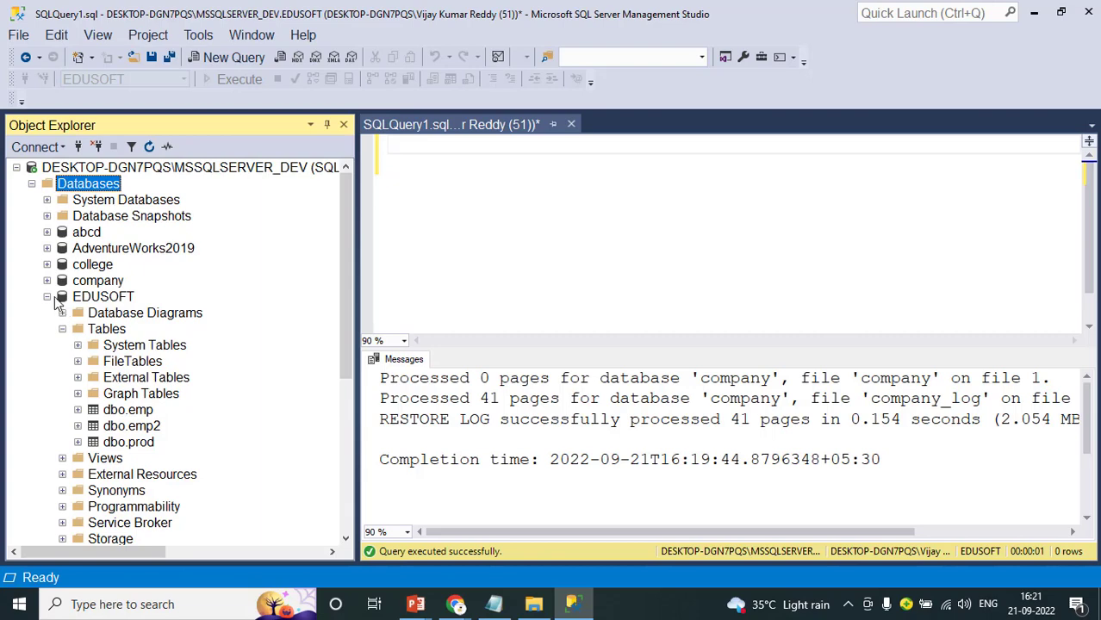
click(47, 296)
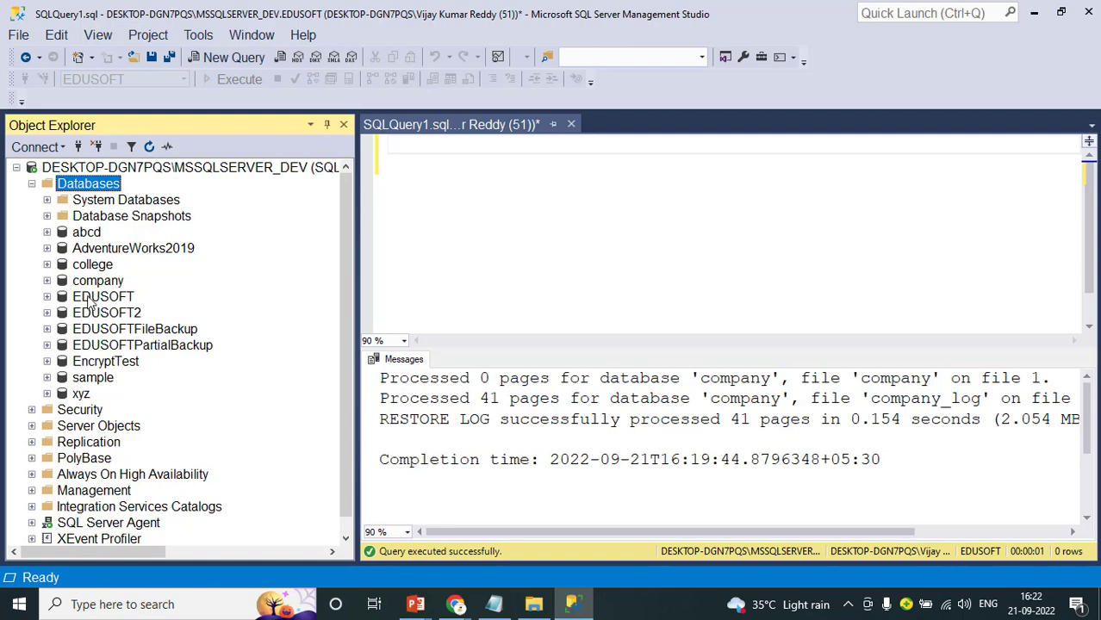
right_click(89, 300)
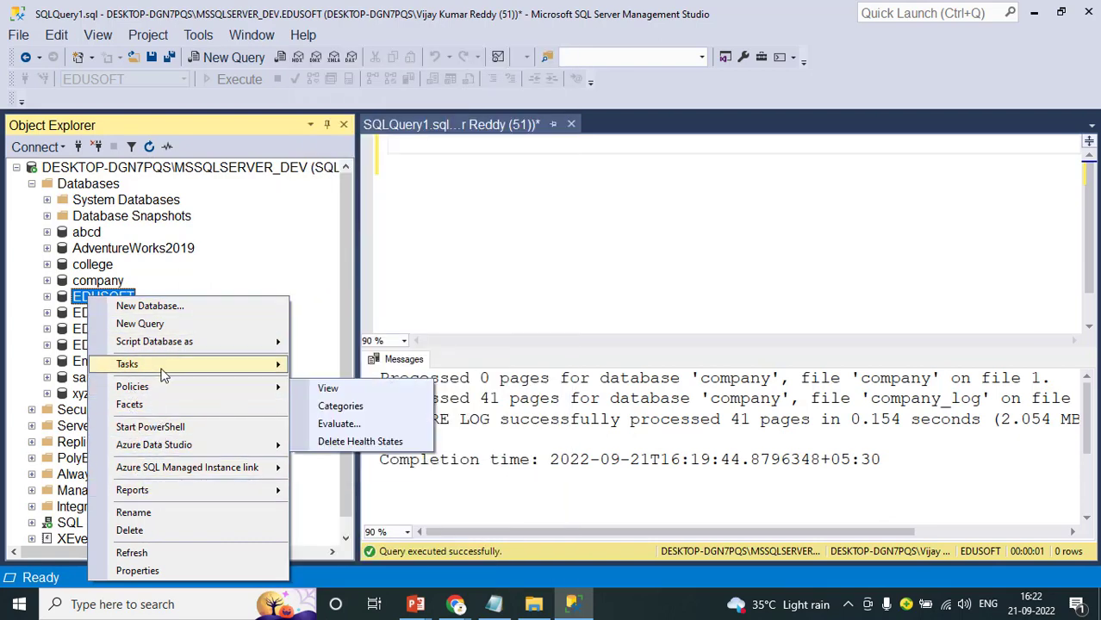
mouse_move(162, 365)
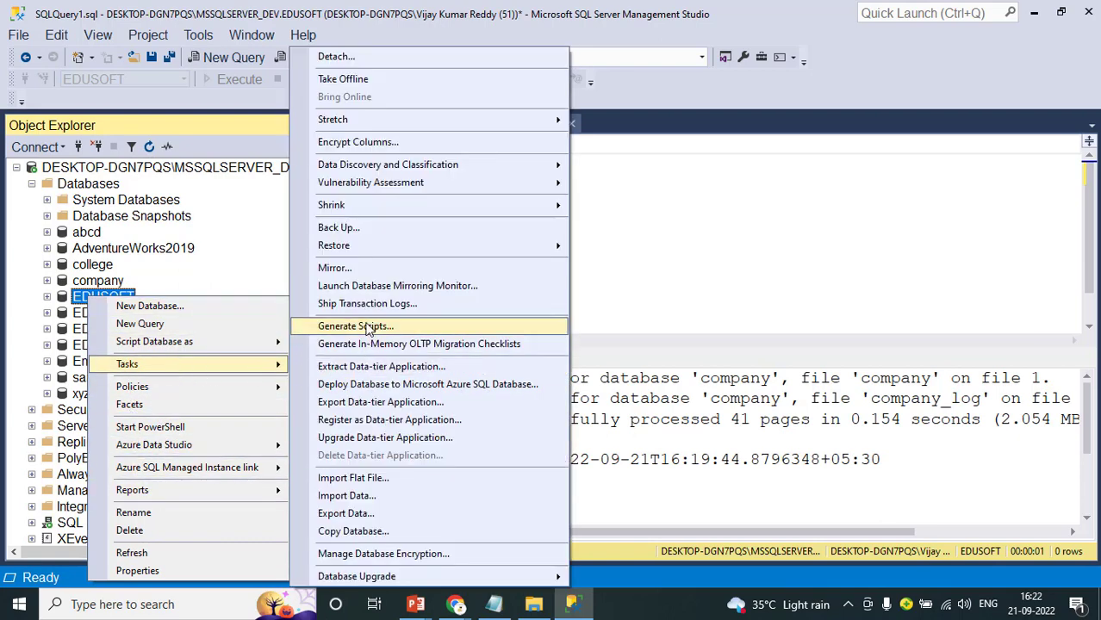
click(373, 226)
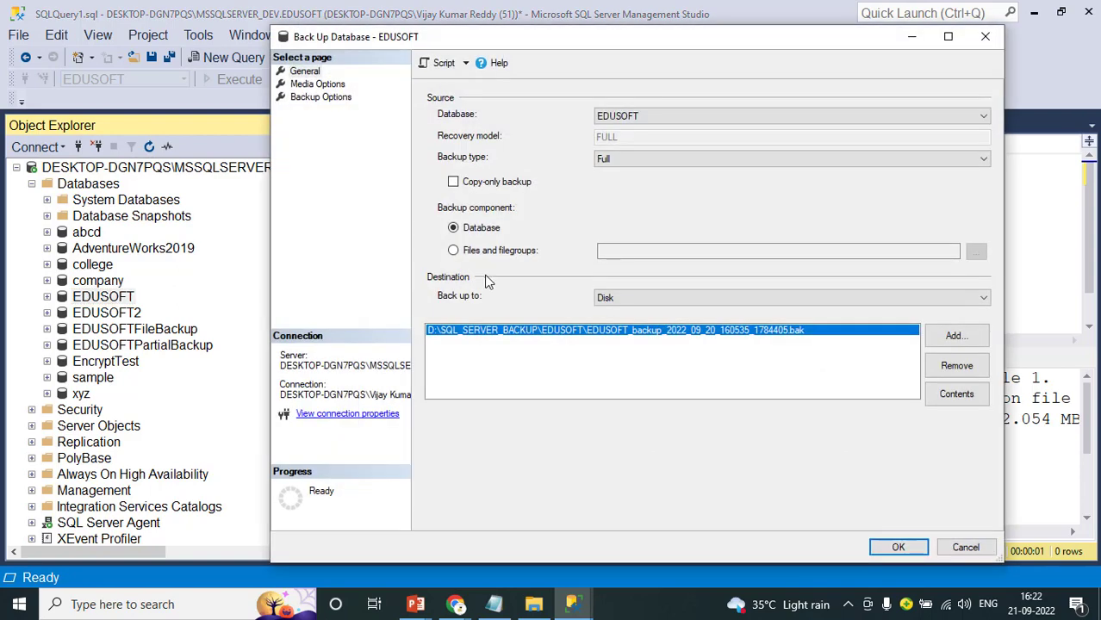
click(950, 368)
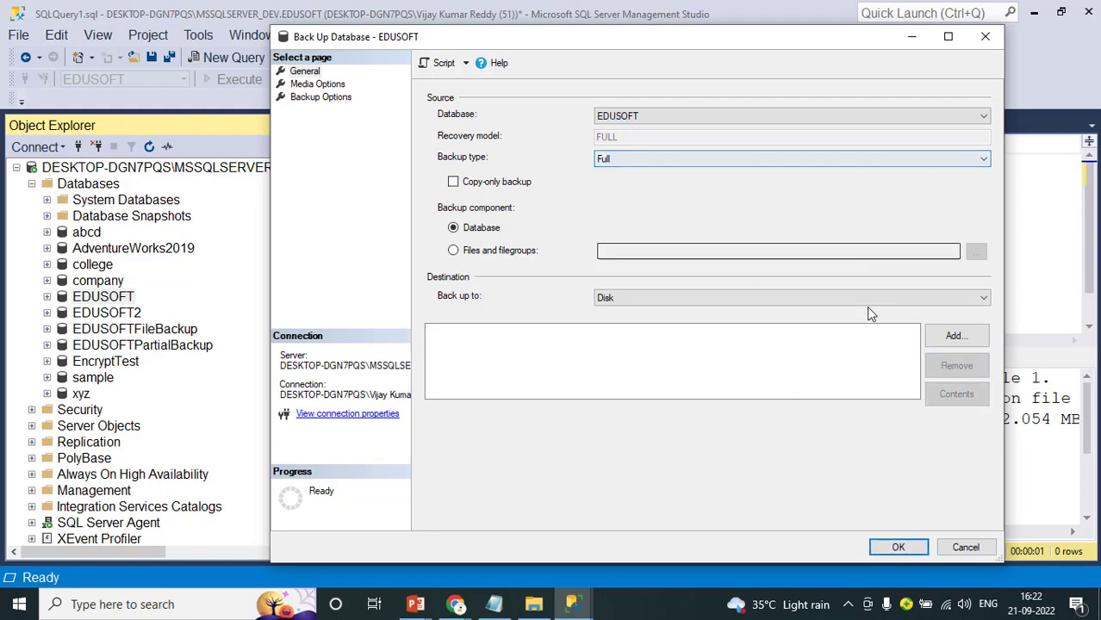
Add a disk backup destination and browse to the D:\SQL_SERVER_BACKUP folder for the EDUSOFT full backup
click(953, 335)
click(686, 299)
drag(693, 190, 702, 129)
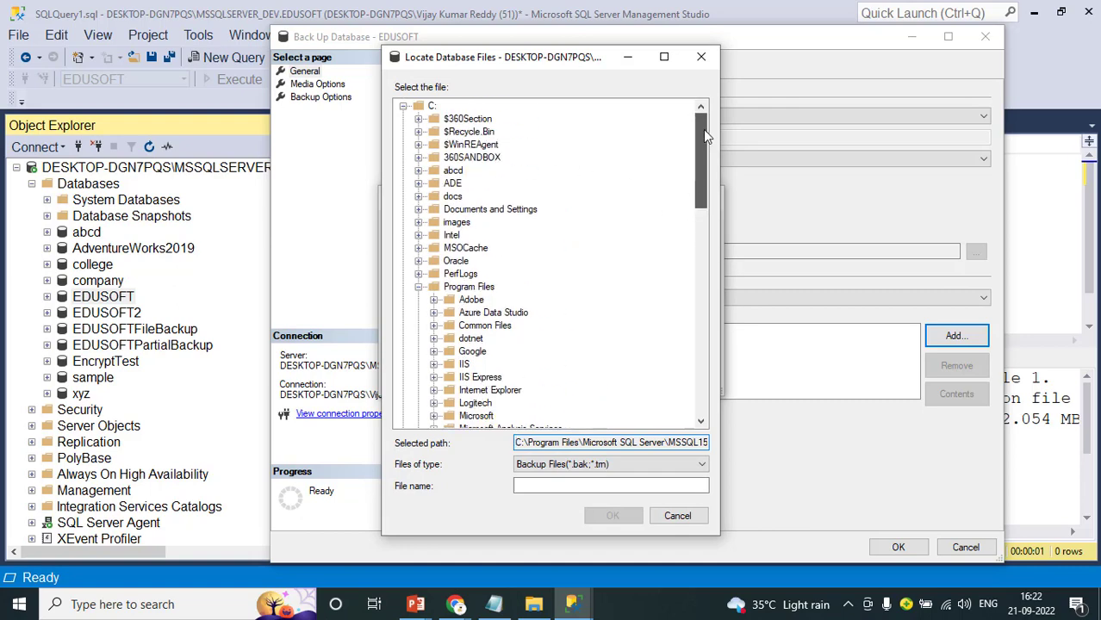
click(403, 105)
click(403, 119)
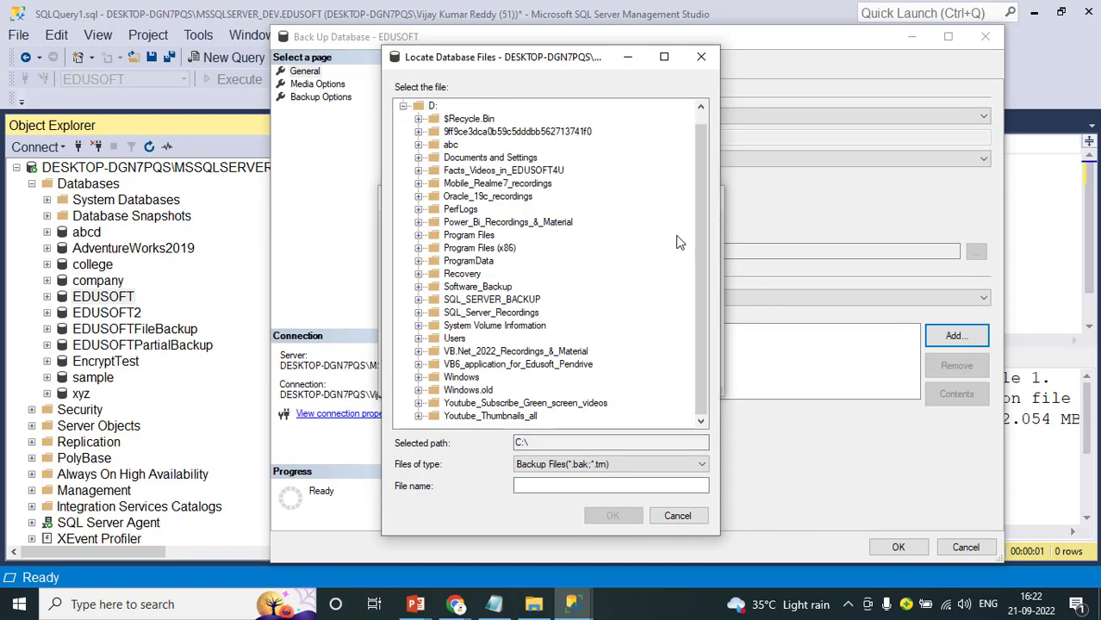
drag(701, 242, 700, 221)
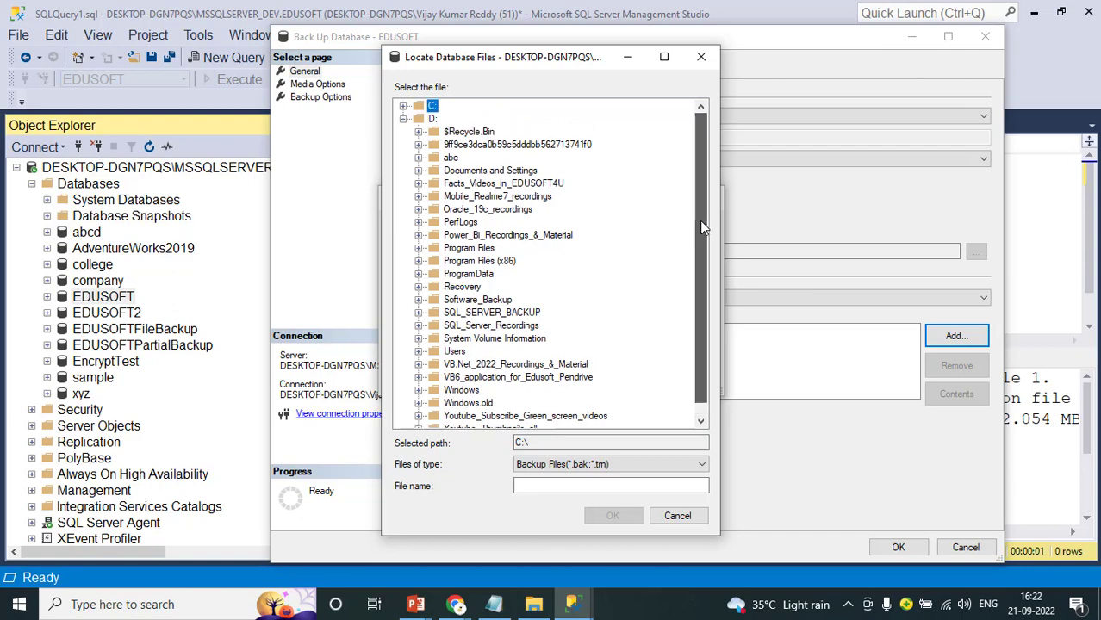
click(503, 313)
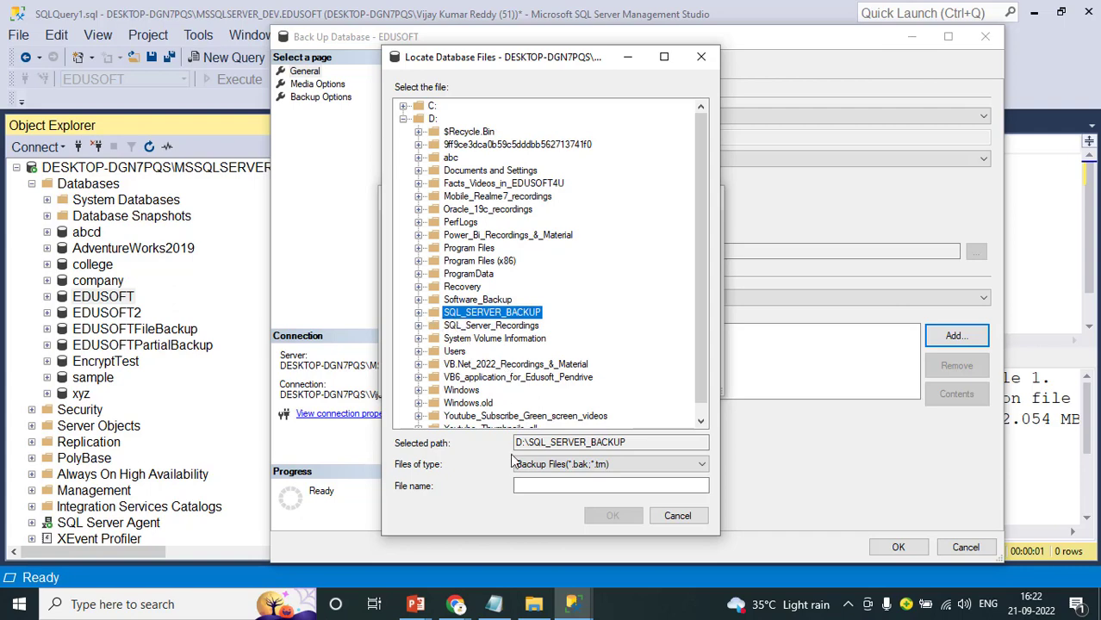
Set the backup file to edusoft_full.bak and run the full backup of the EDUSOFT database
click(540, 487)
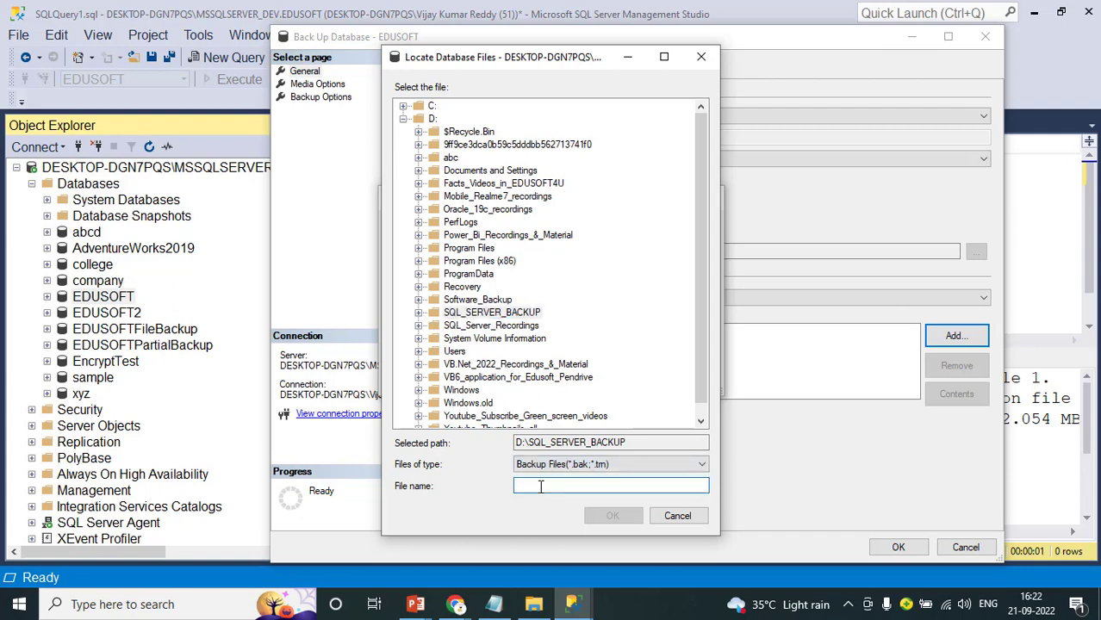
text(edusoft.bak)
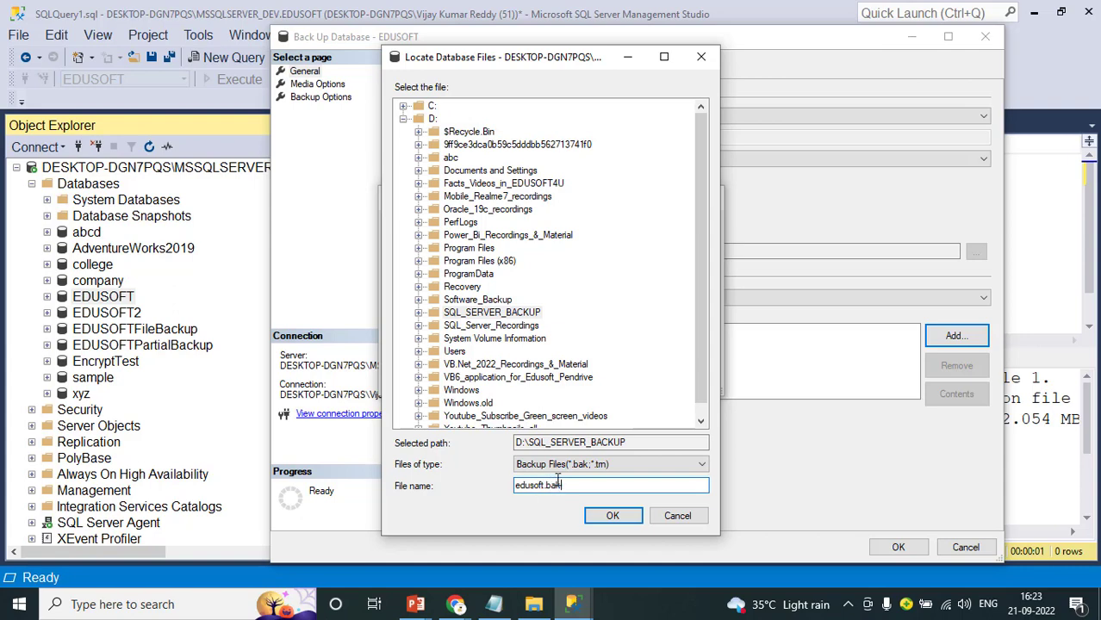
click(546, 486)
text(_full)
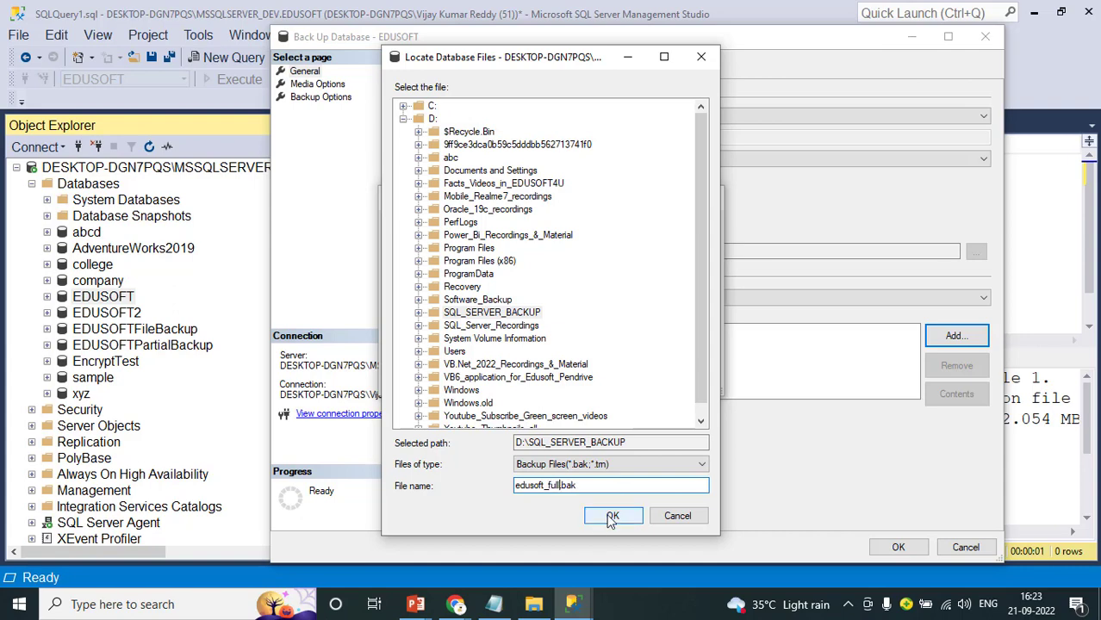
click(612, 517)
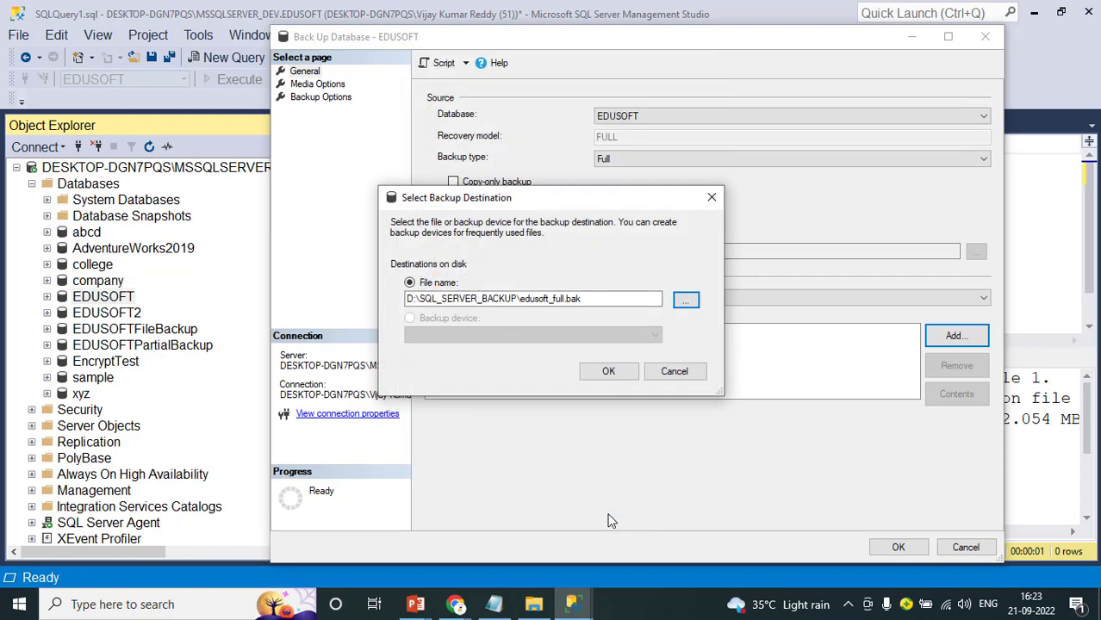
click(609, 372)
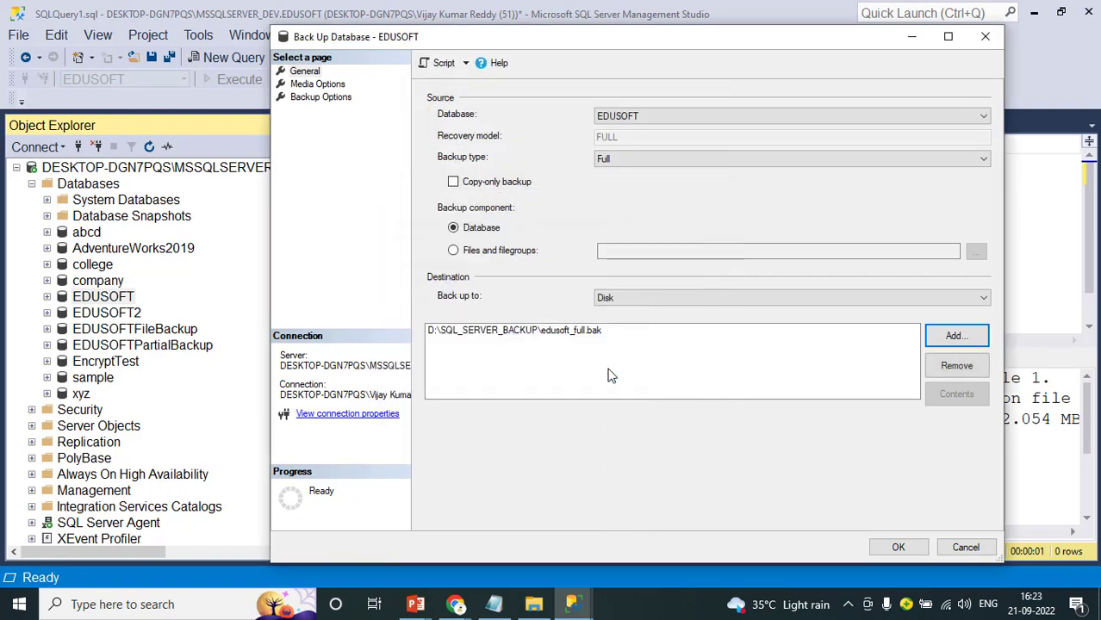
click(899, 549)
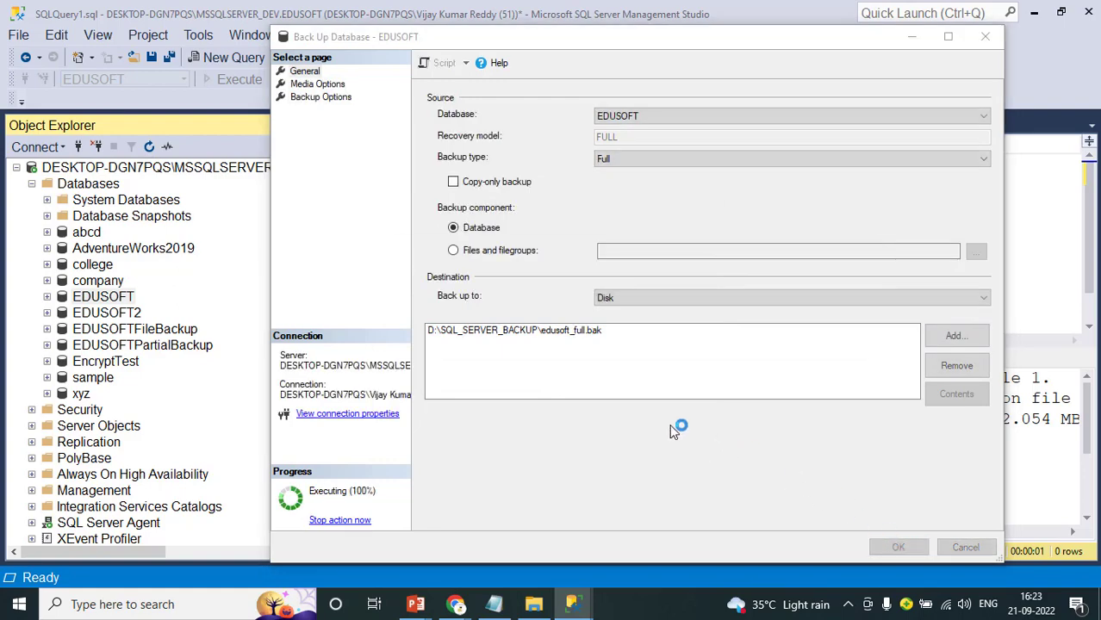
click(837, 330)
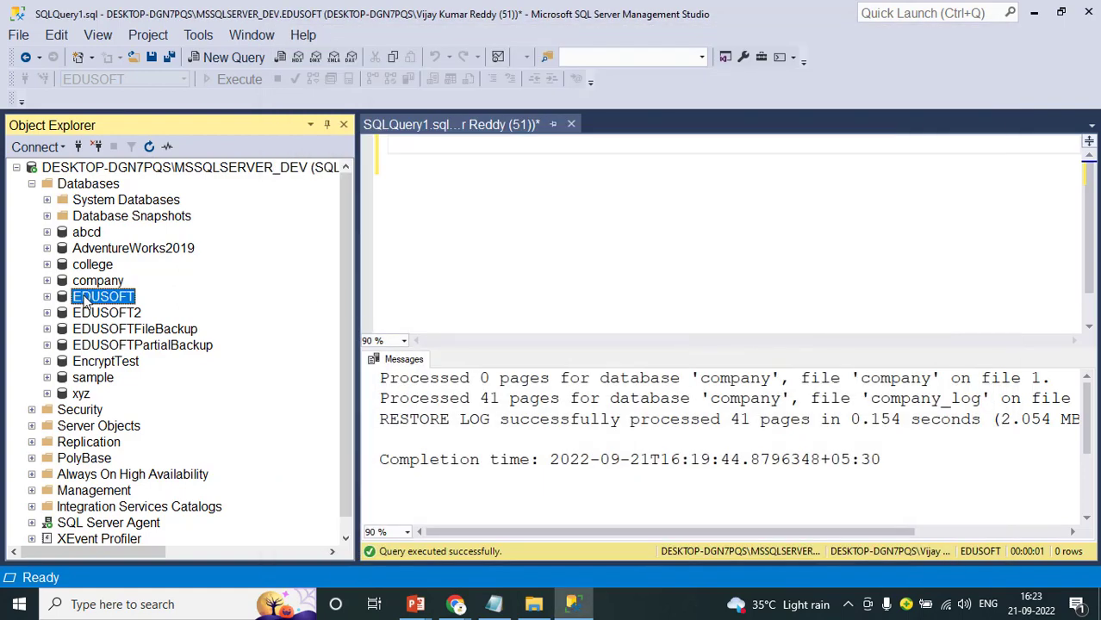
Start another EDUSOFT backup with the Differential backup type and remove the edusoft_full.bak destination
right_click(85, 299)
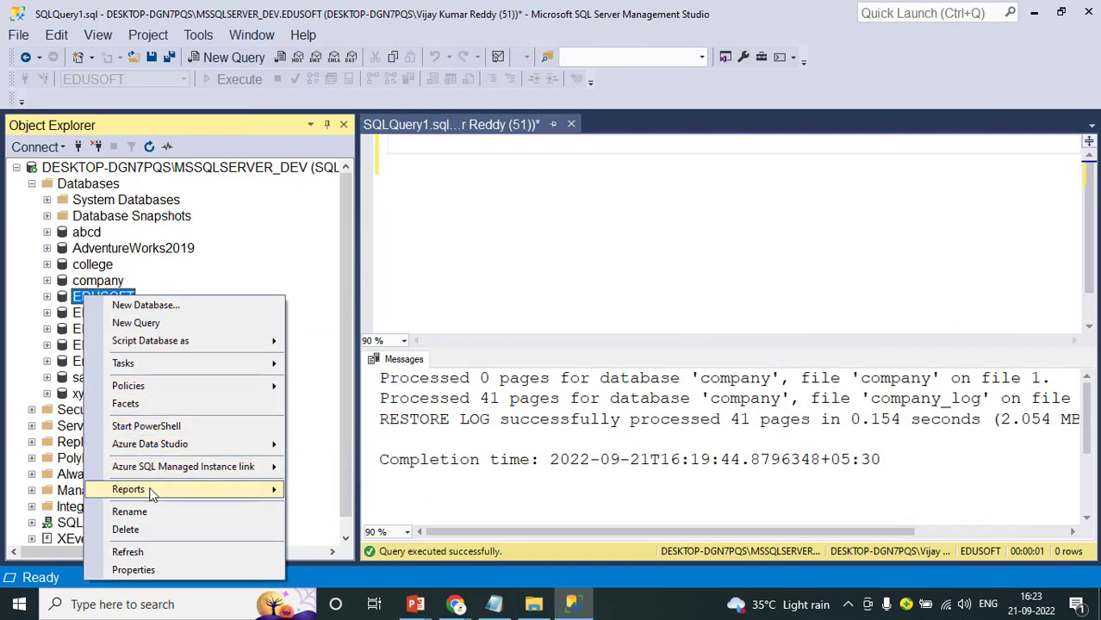
mouse_move(169, 362)
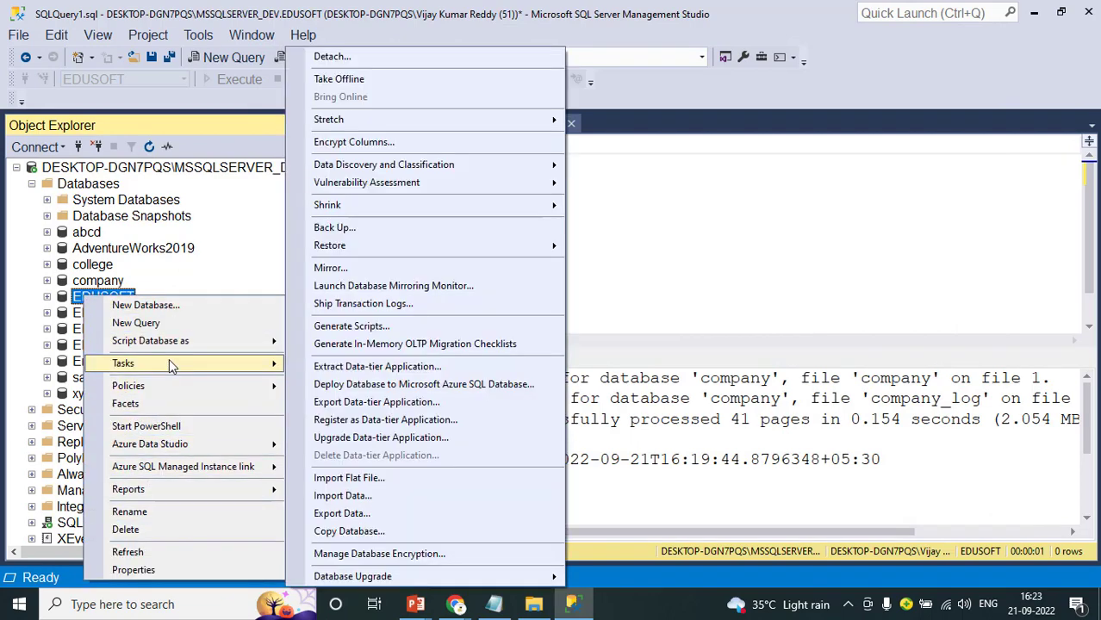
click(370, 230)
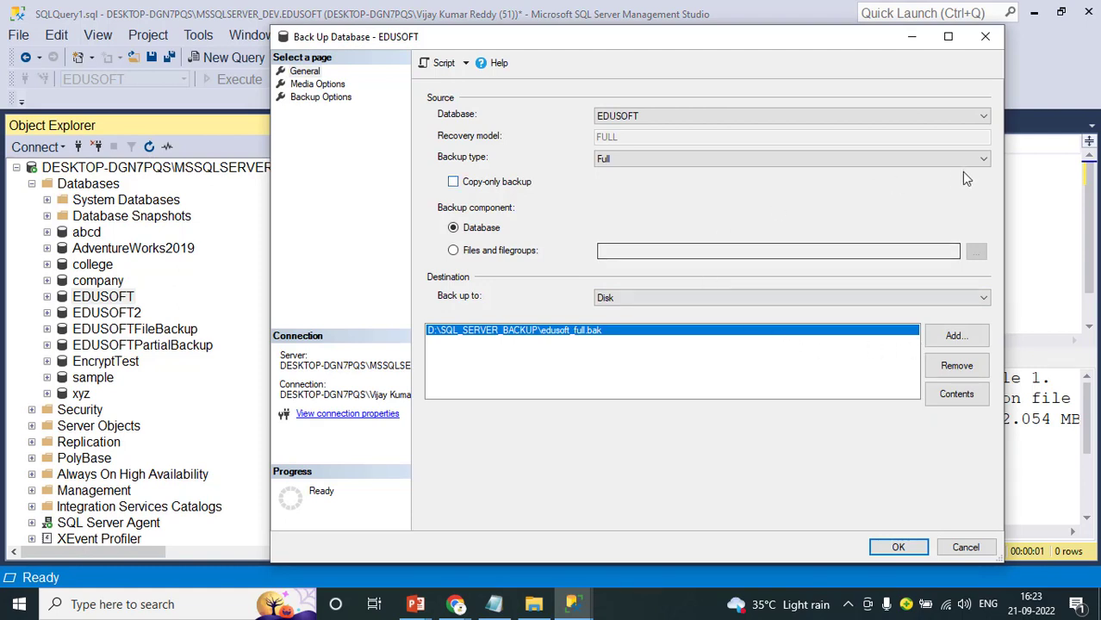
click(984, 163)
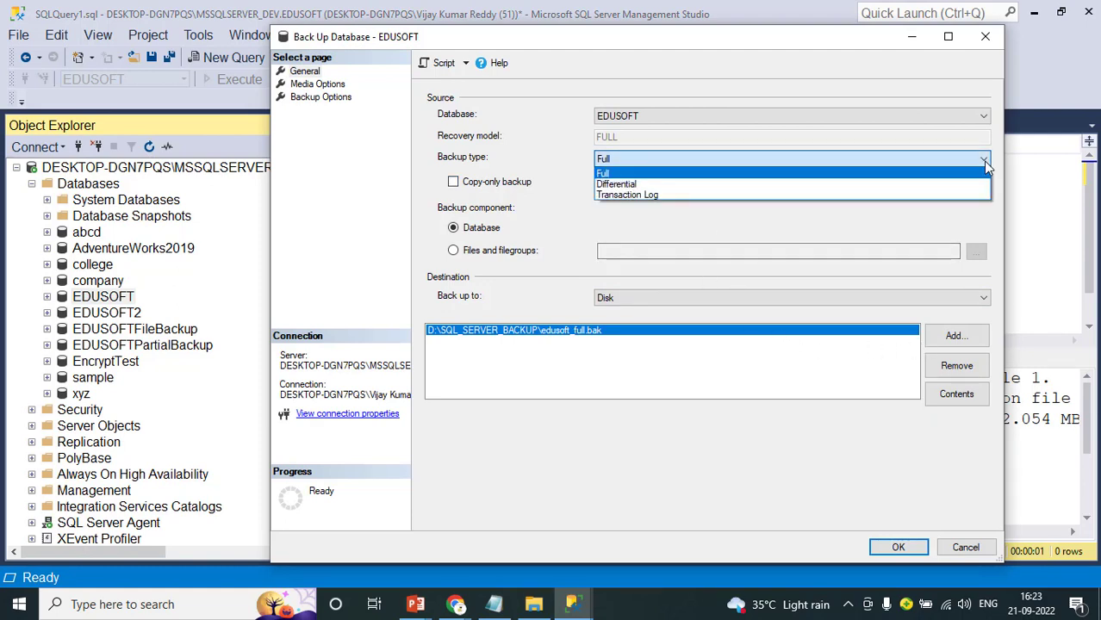
click(803, 183)
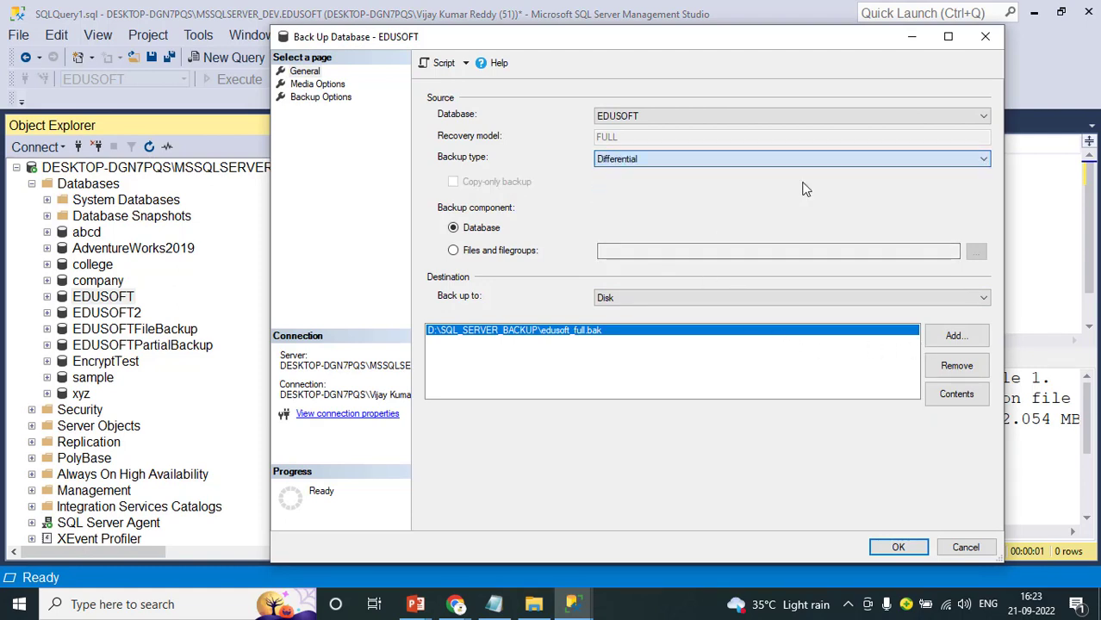
click(956, 366)
Add a new disk destination for the differential backup and browse to the D:\SQL_SERVER_BACKUP folder
click(954, 336)
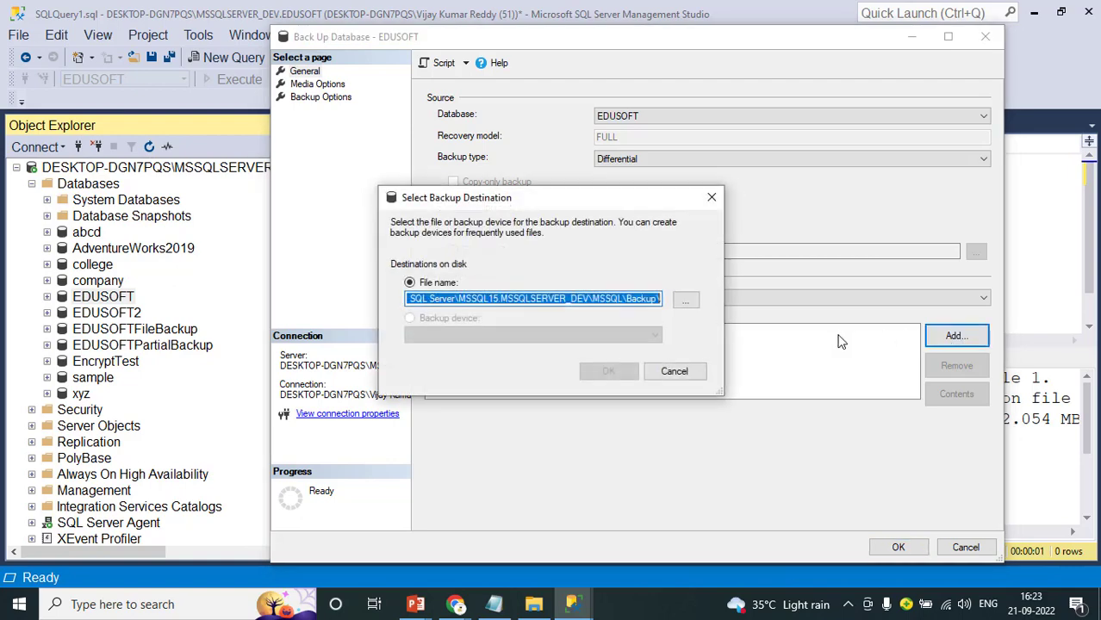
click(686, 301)
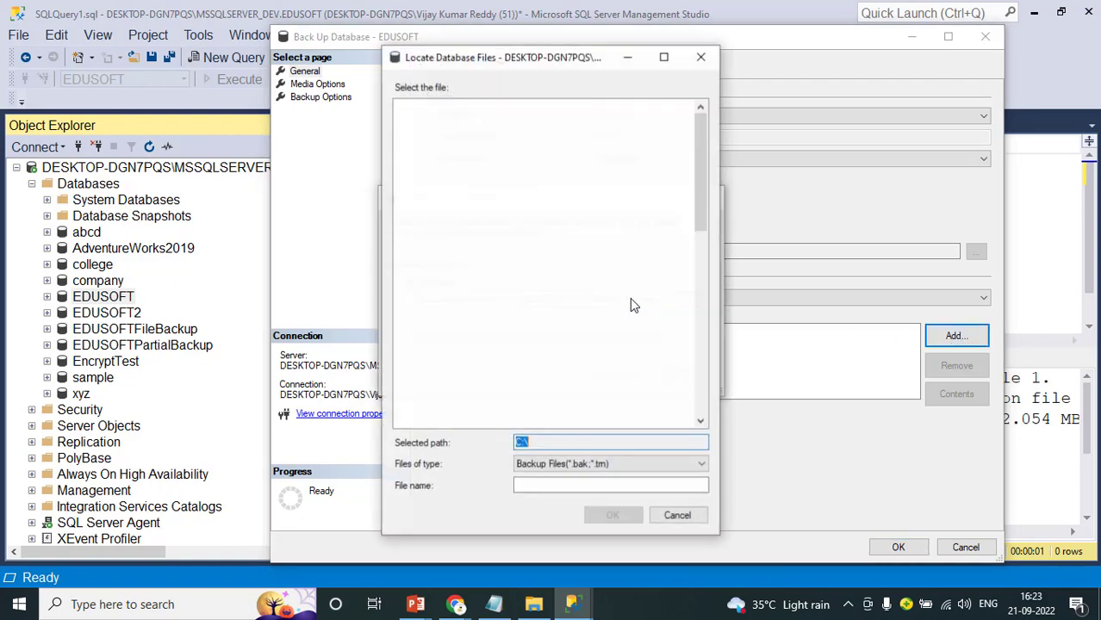
drag(701, 220, 705, 117)
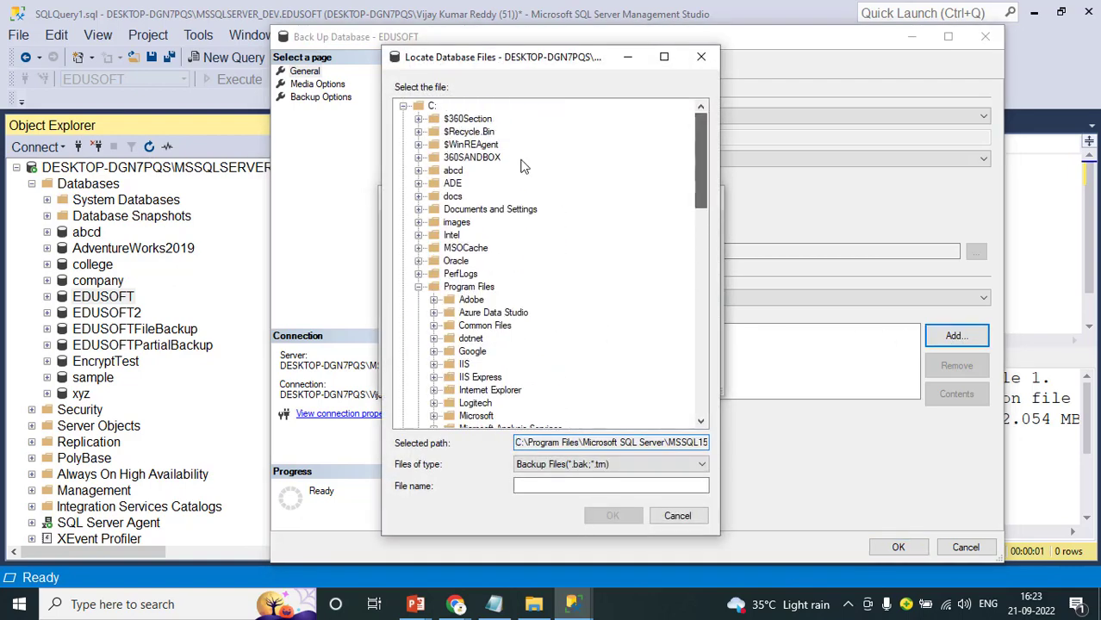
click(418, 286)
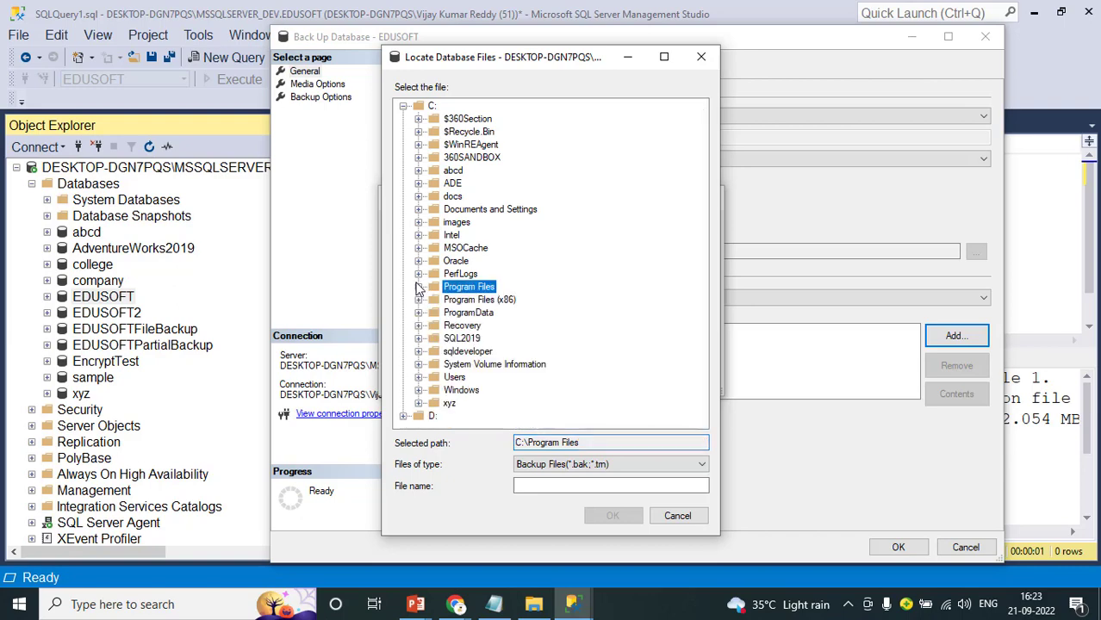
click(404, 106)
click(403, 119)
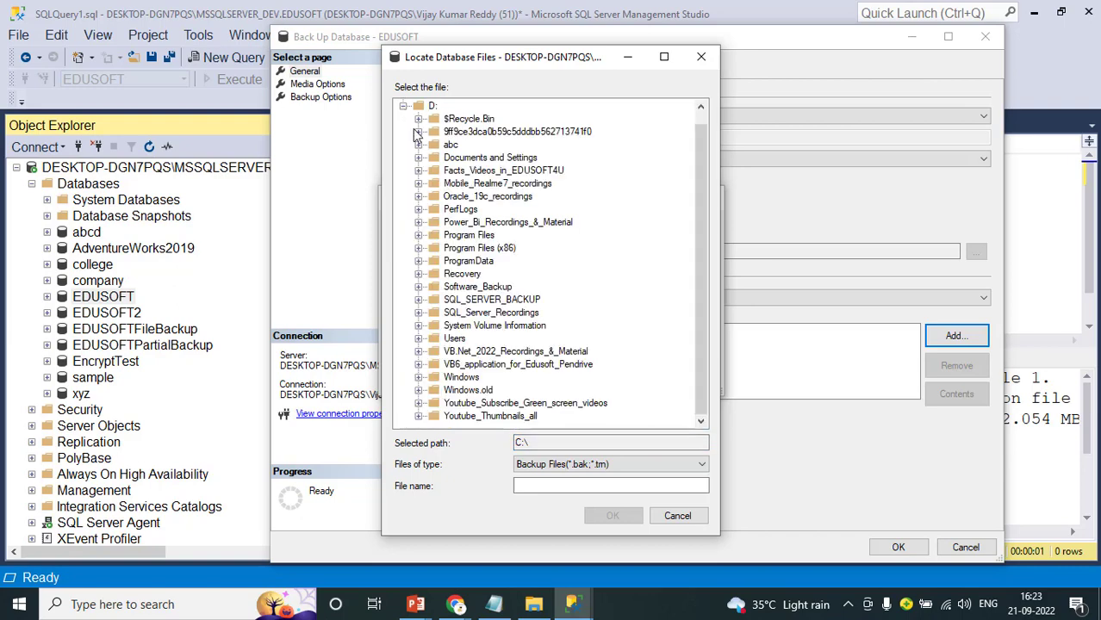
click(482, 301)
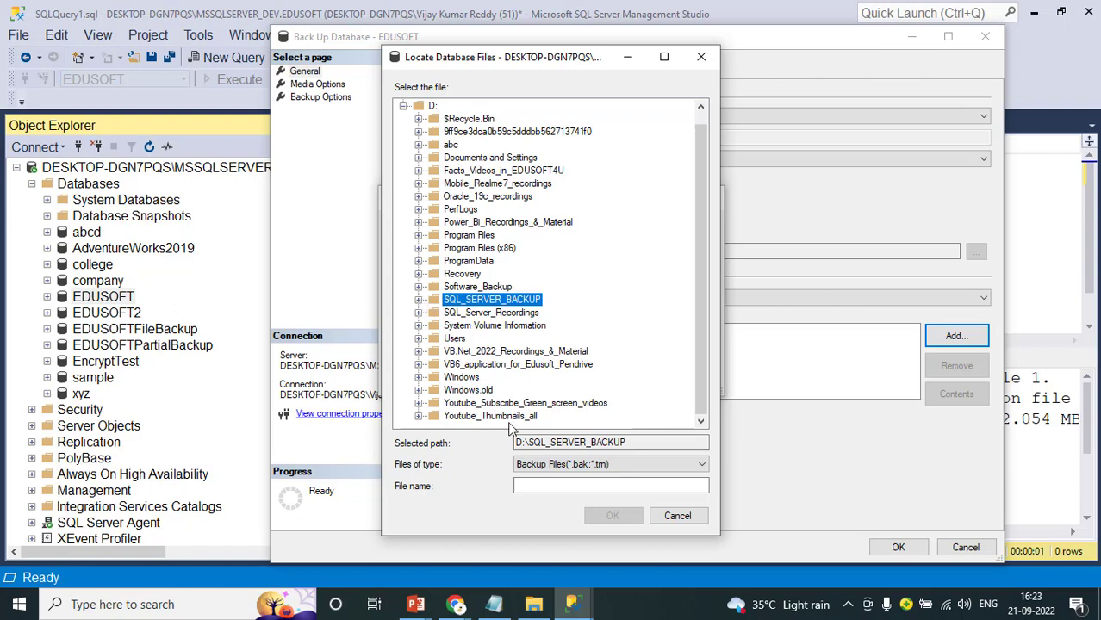
Set the backup file to edusoft_diff.bak and run the differential backup of the EDUSOFT database
click(543, 485)
click(542, 484)
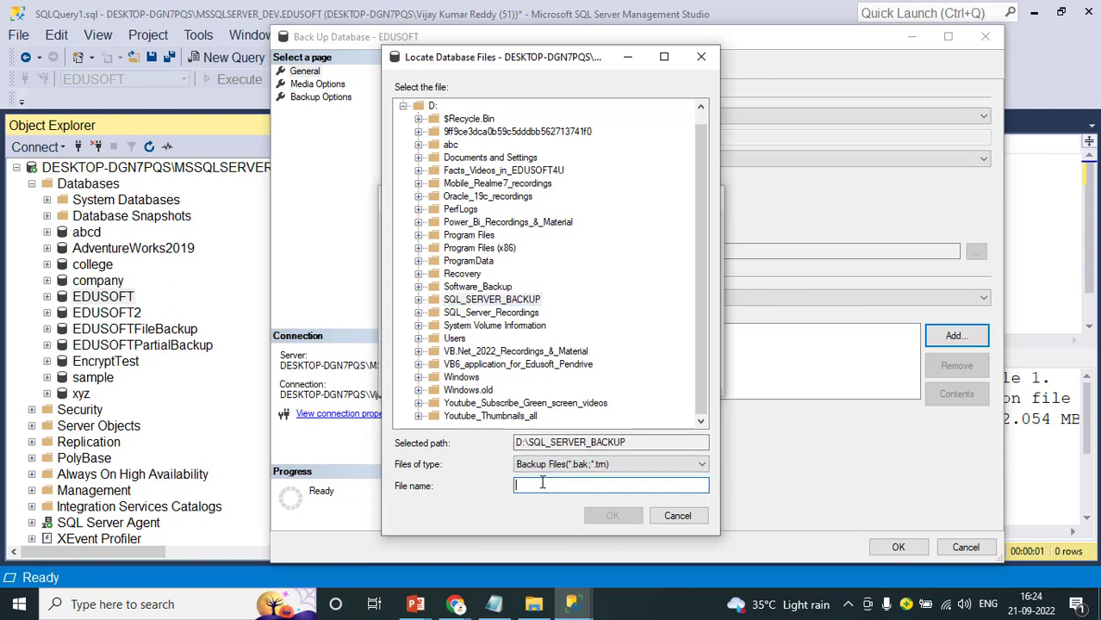
text(e)
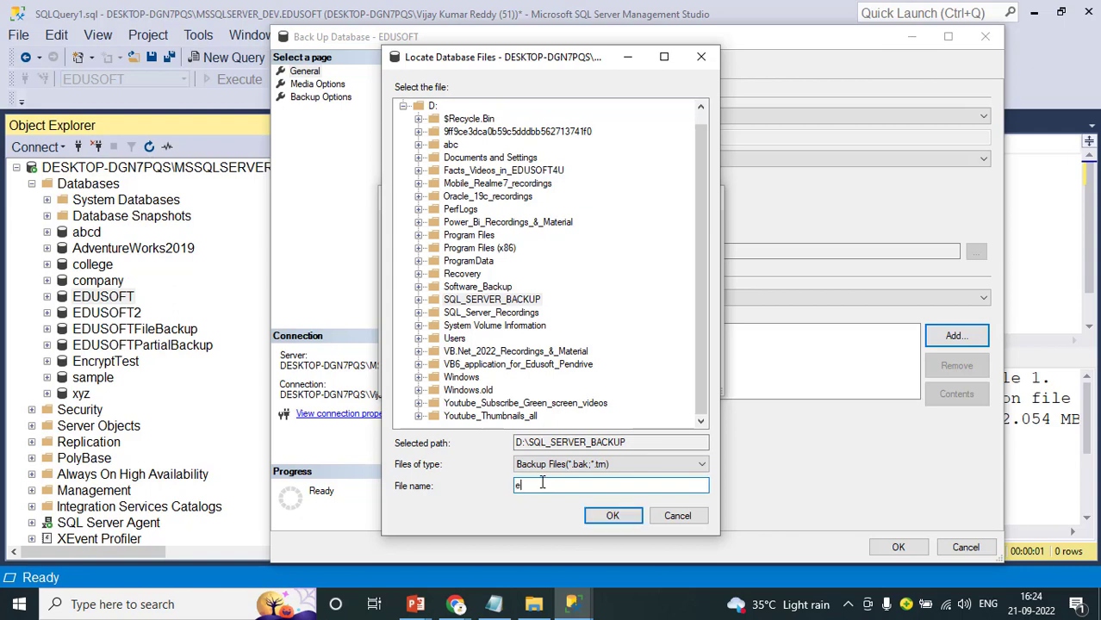
text(edusoft_diff.bak)
click(614, 516)
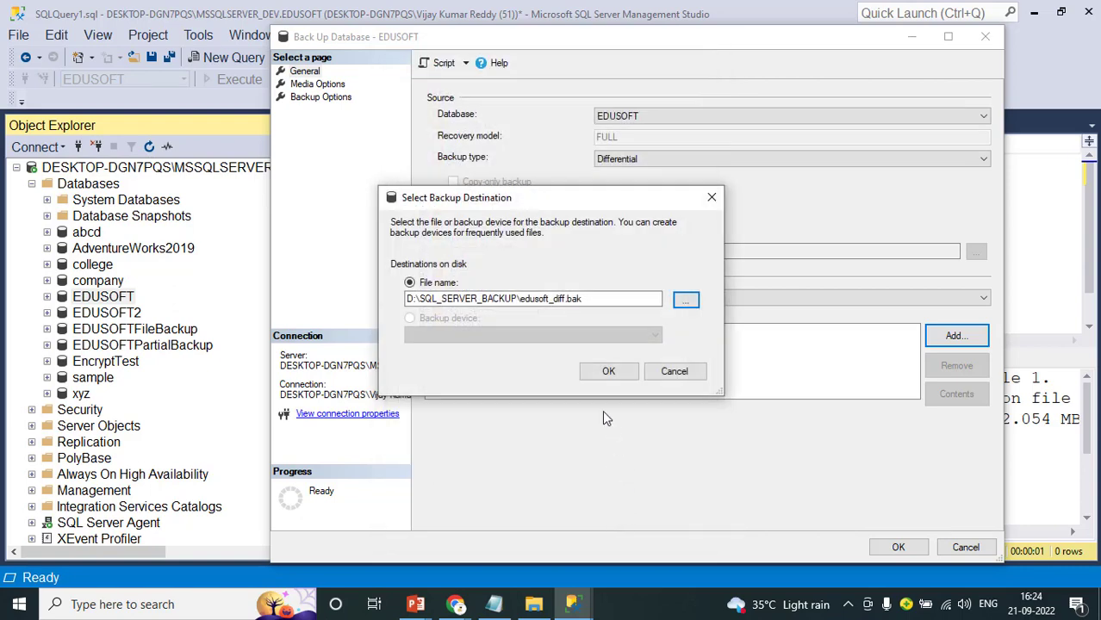
click(608, 373)
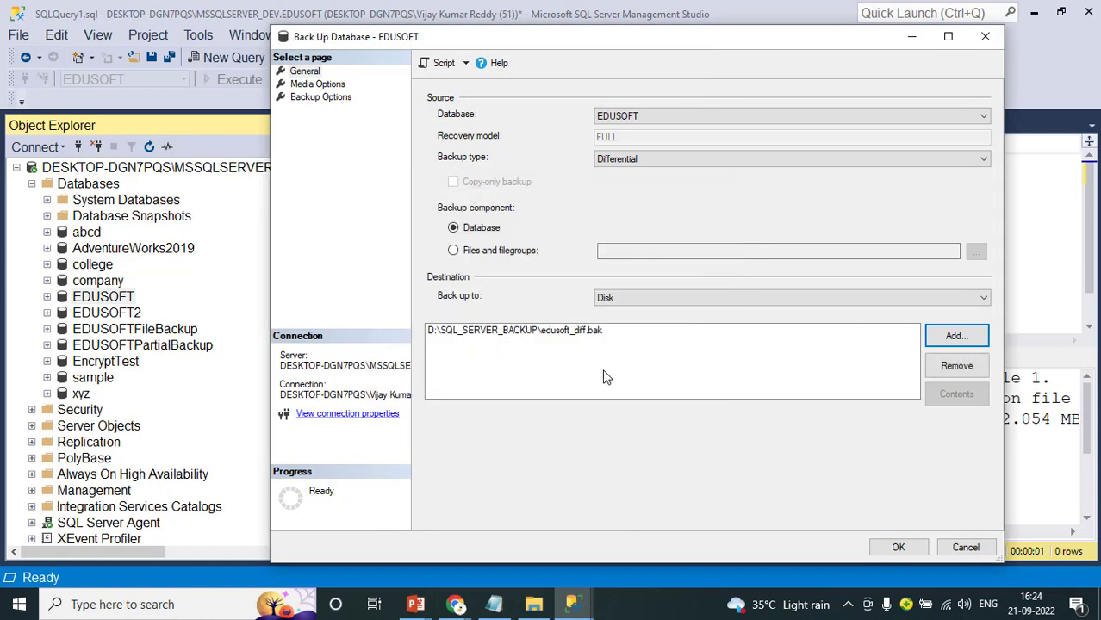
click(898, 547)
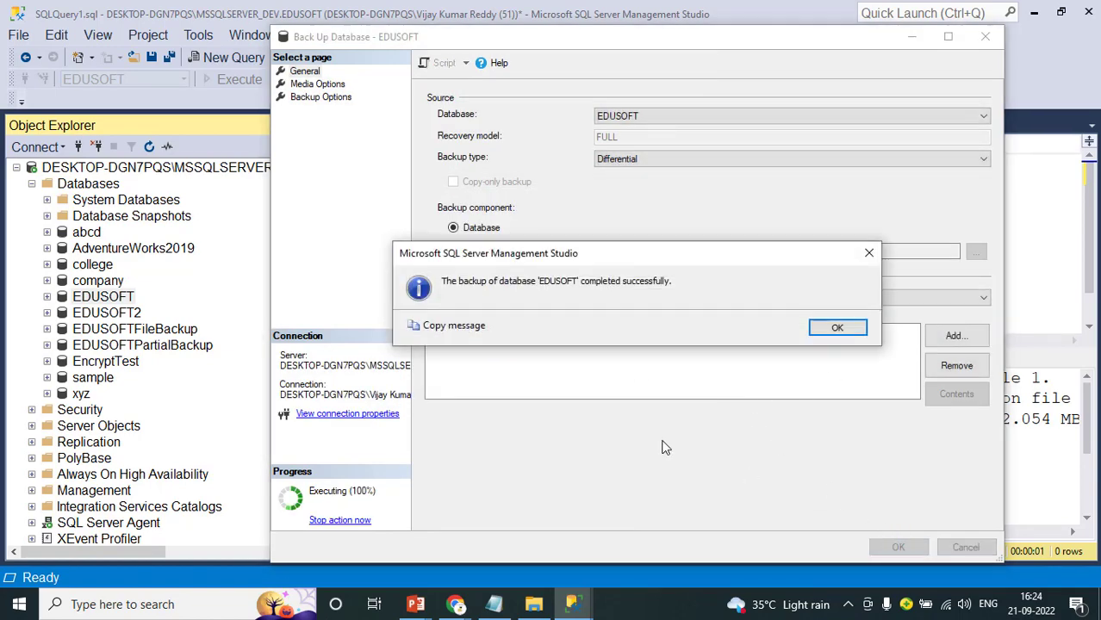
click(827, 330)
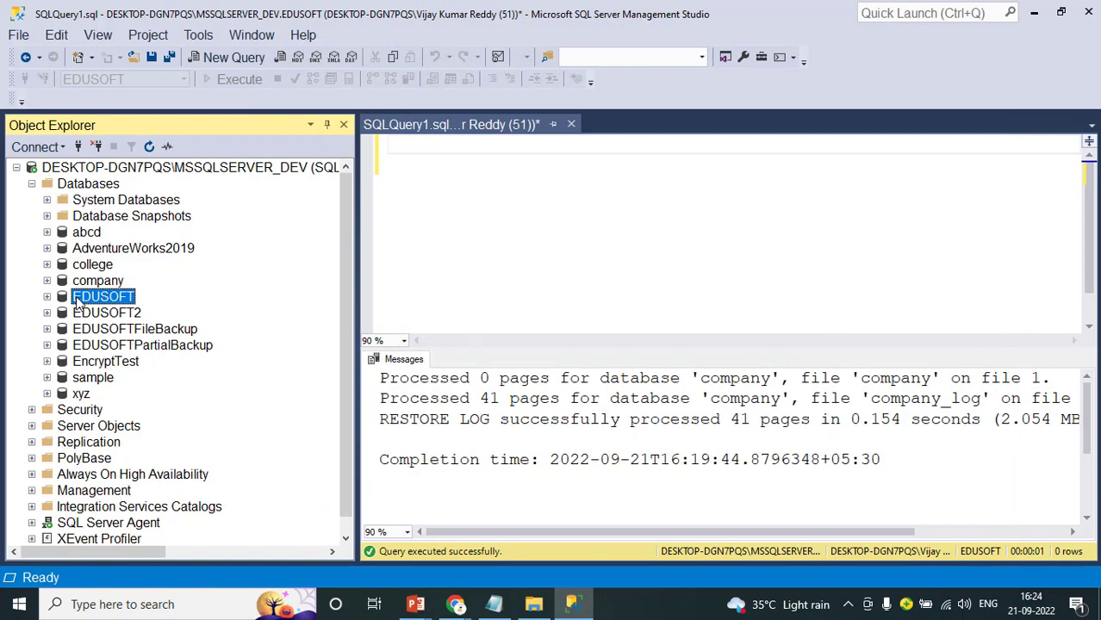
Start a further backup of the EDUSOFT database and remove the edusoft_diff.bak destination
right_click(78, 300)
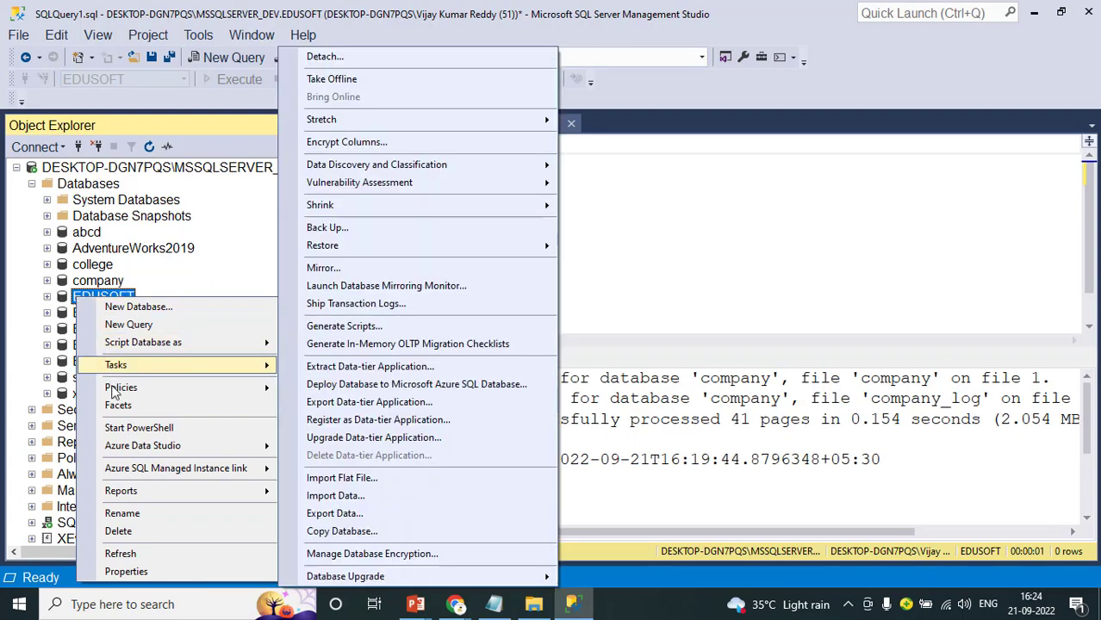
mouse_move(136, 468)
mouse_move(250, 387)
mouse_move(222, 364)
click(384, 228)
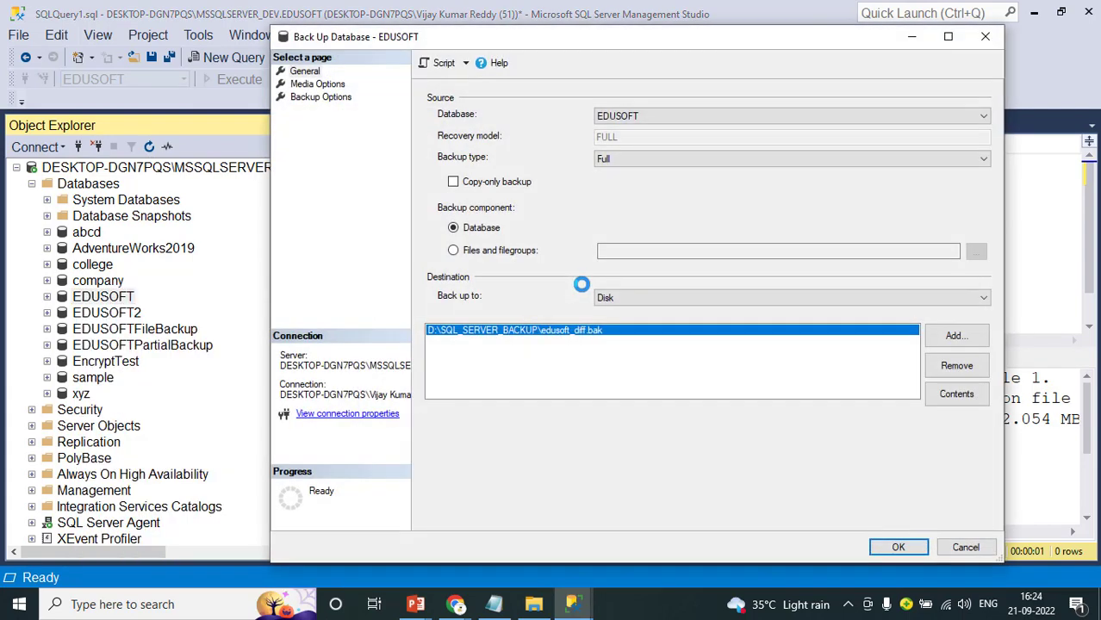
click(958, 368)
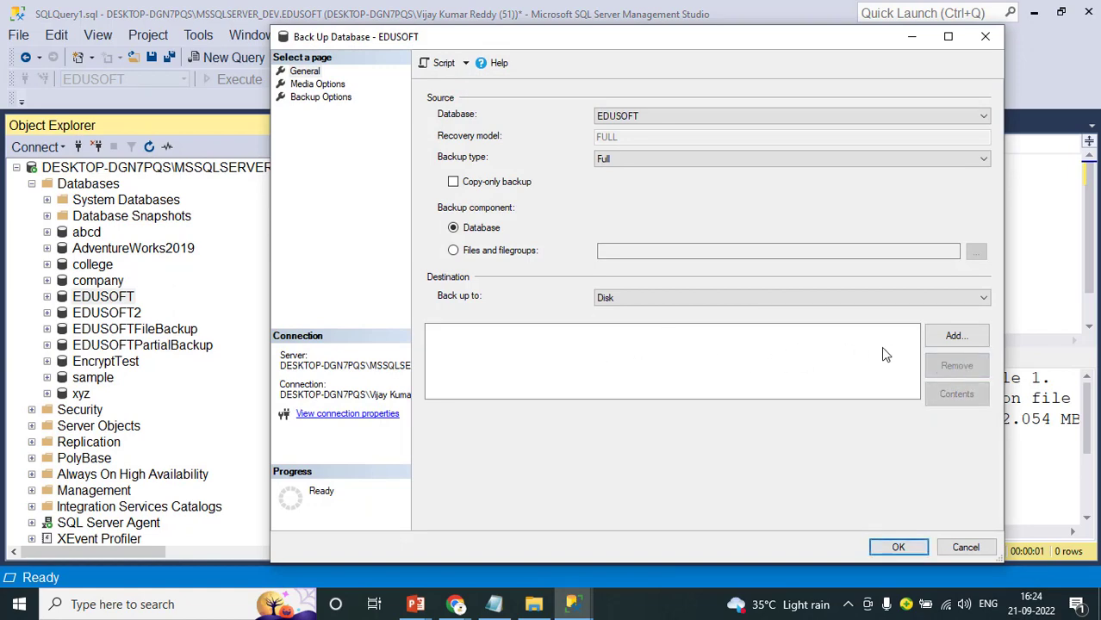
Add a new disk destination for the EDUSOFT backup and browse to the D:\SQL_SERVER_BACKUP folder
click(955, 340)
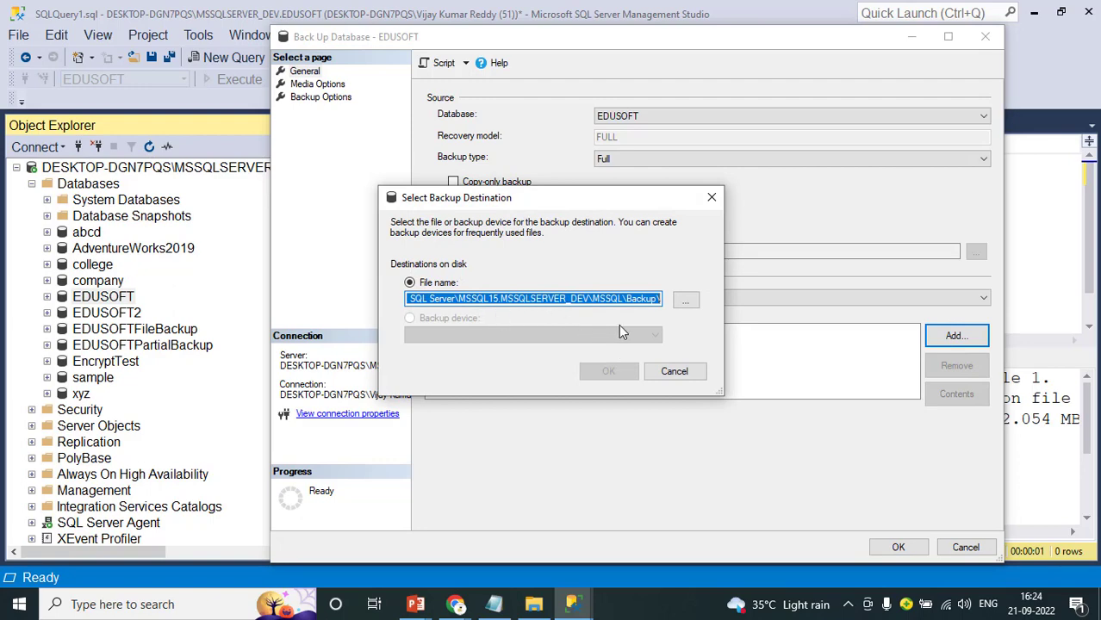
click(686, 300)
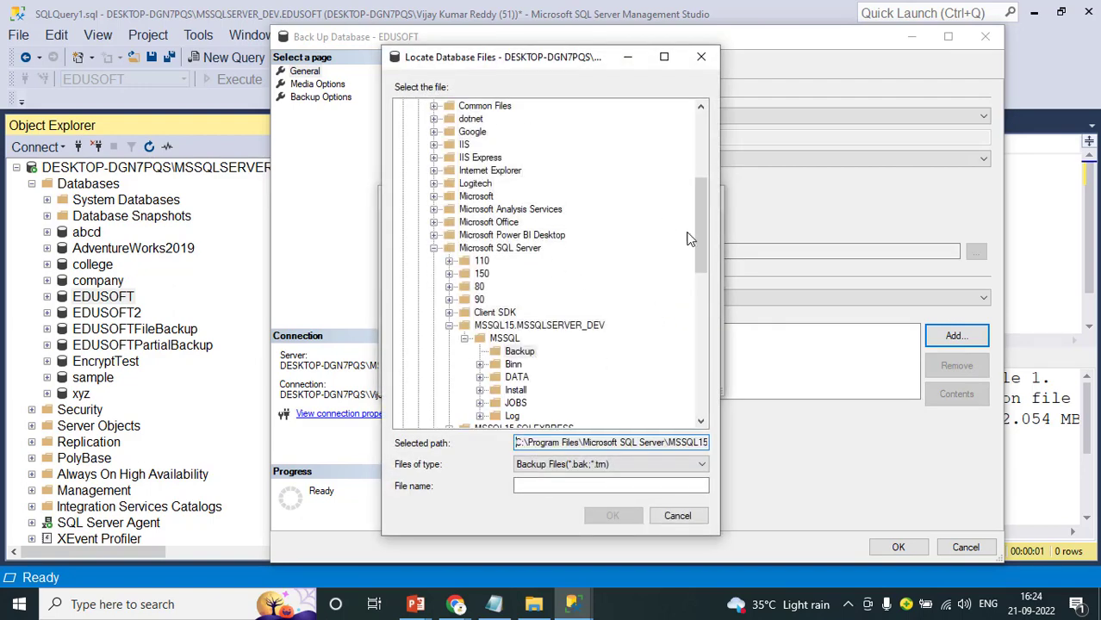
drag(701, 237, 705, 152)
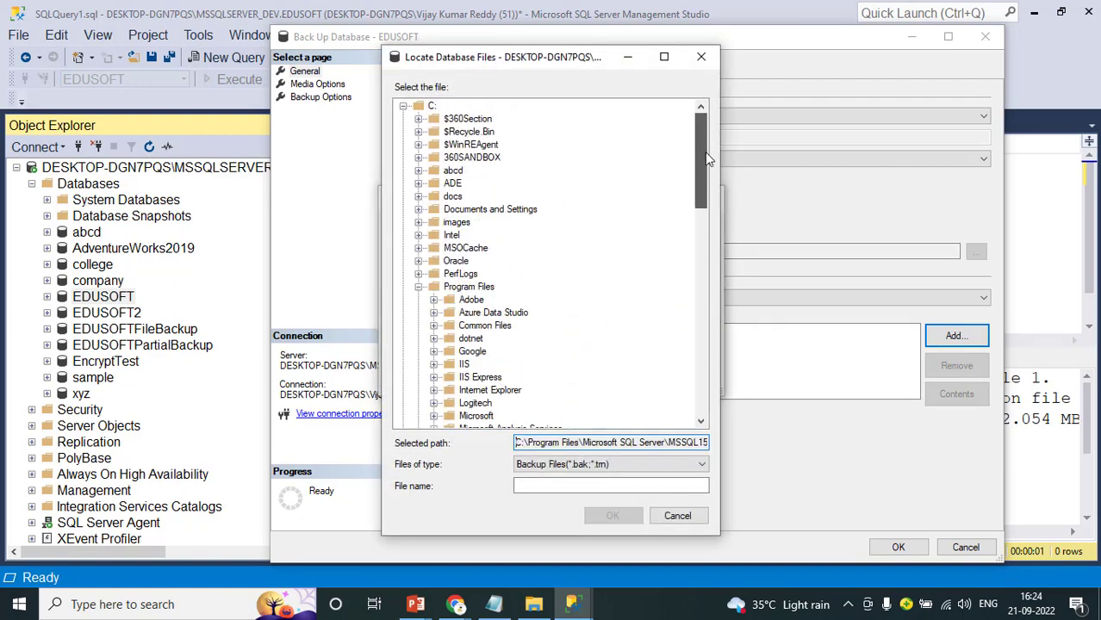
click(403, 107)
click(403, 120)
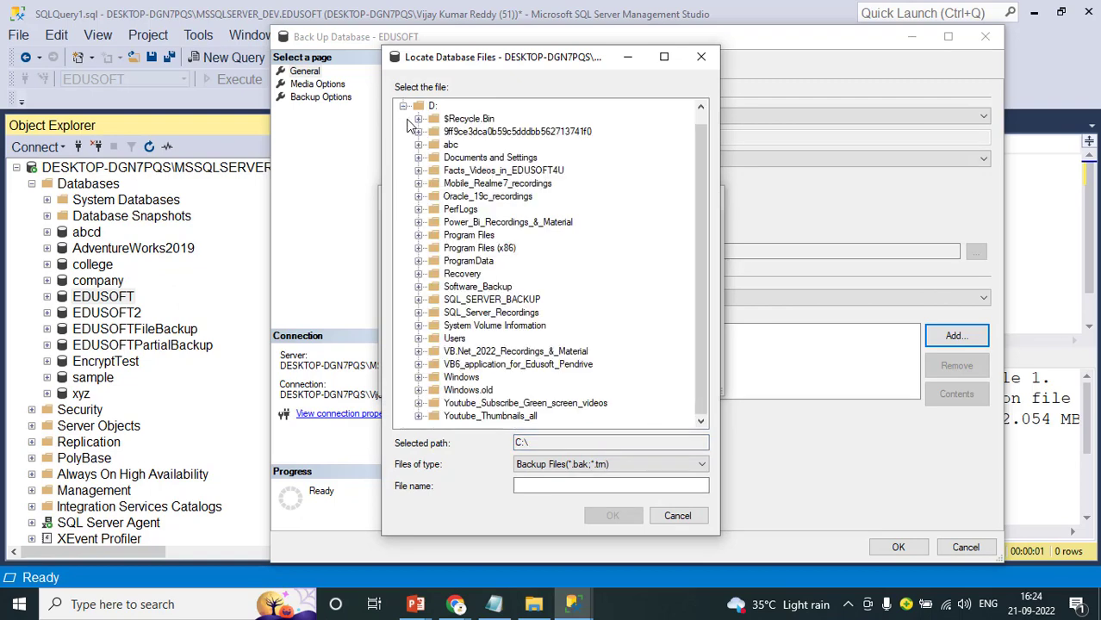
click(496, 300)
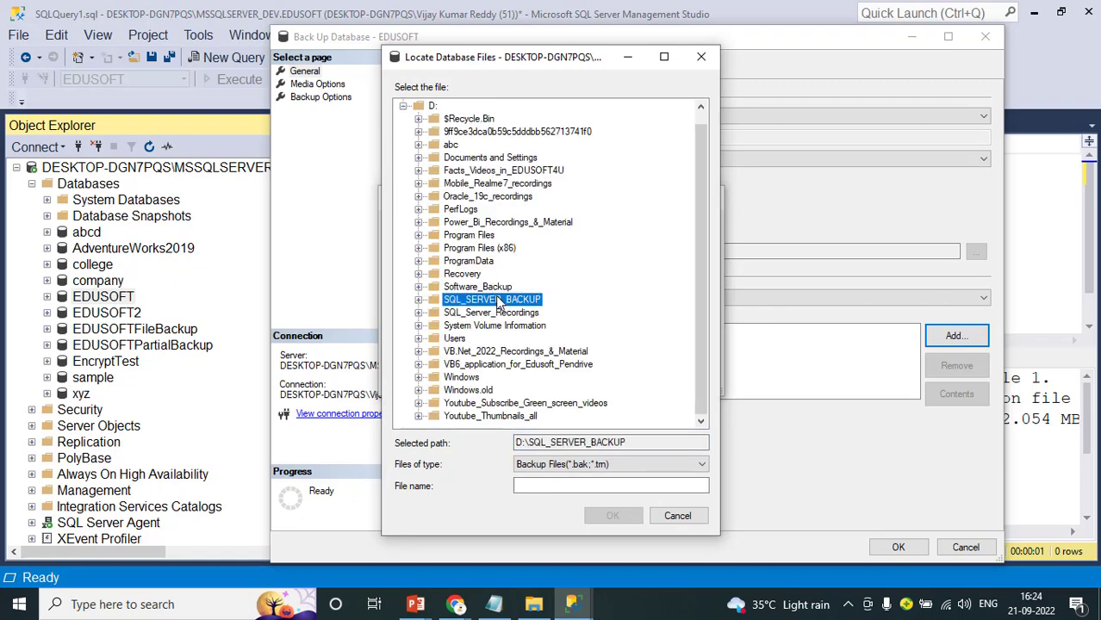
Name the backup file edusoft_tran.trn and accept it as the backup destination
click(624, 485)
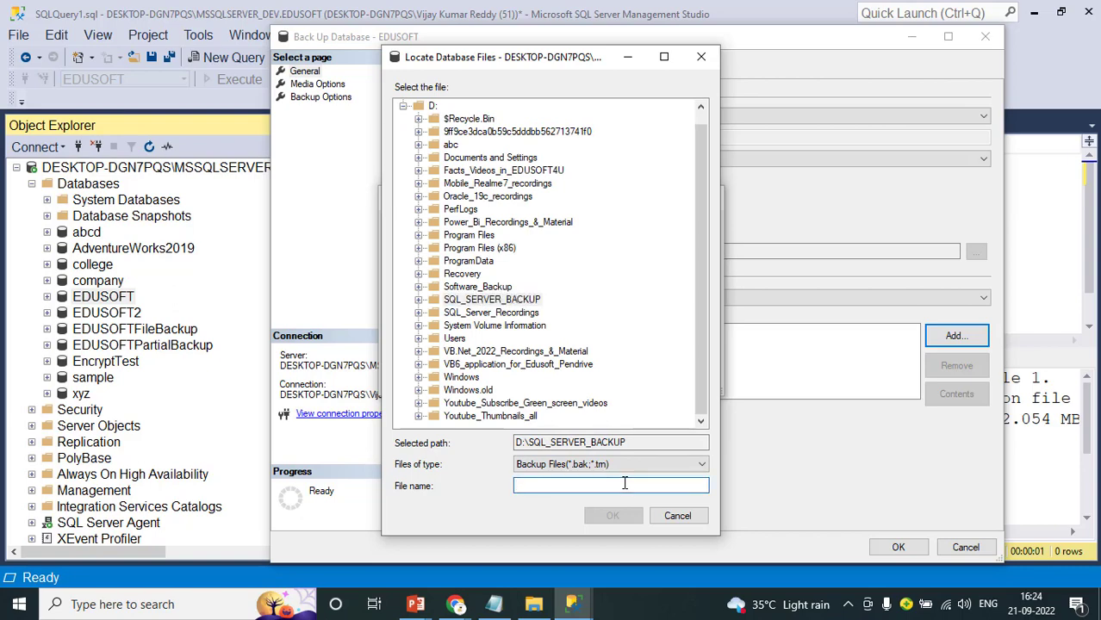
text(edusoft_tran.tm)
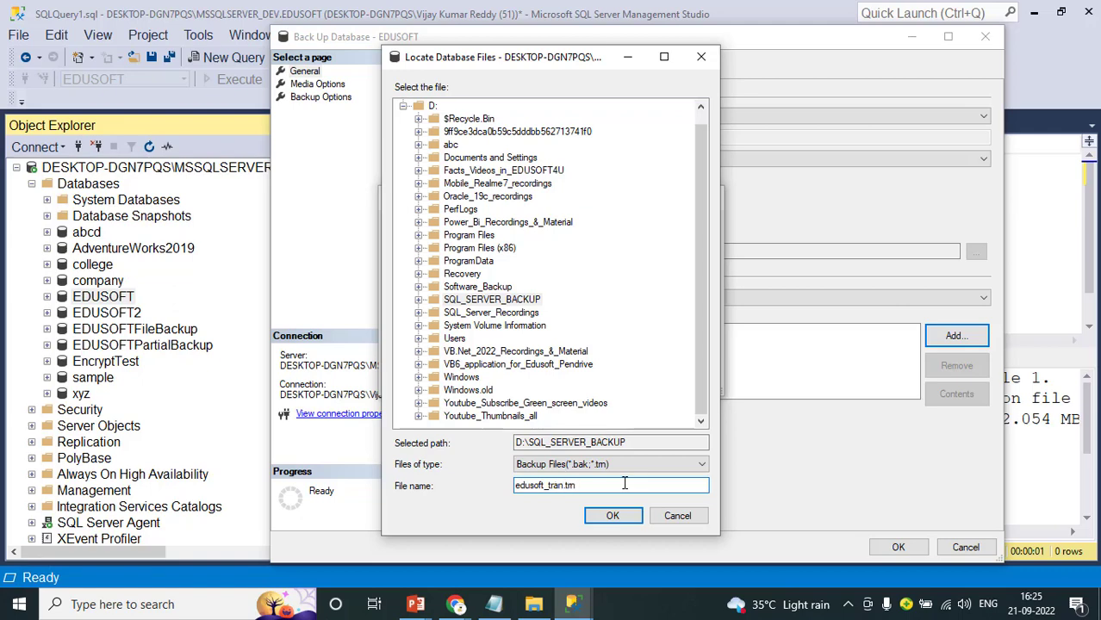
click(627, 519)
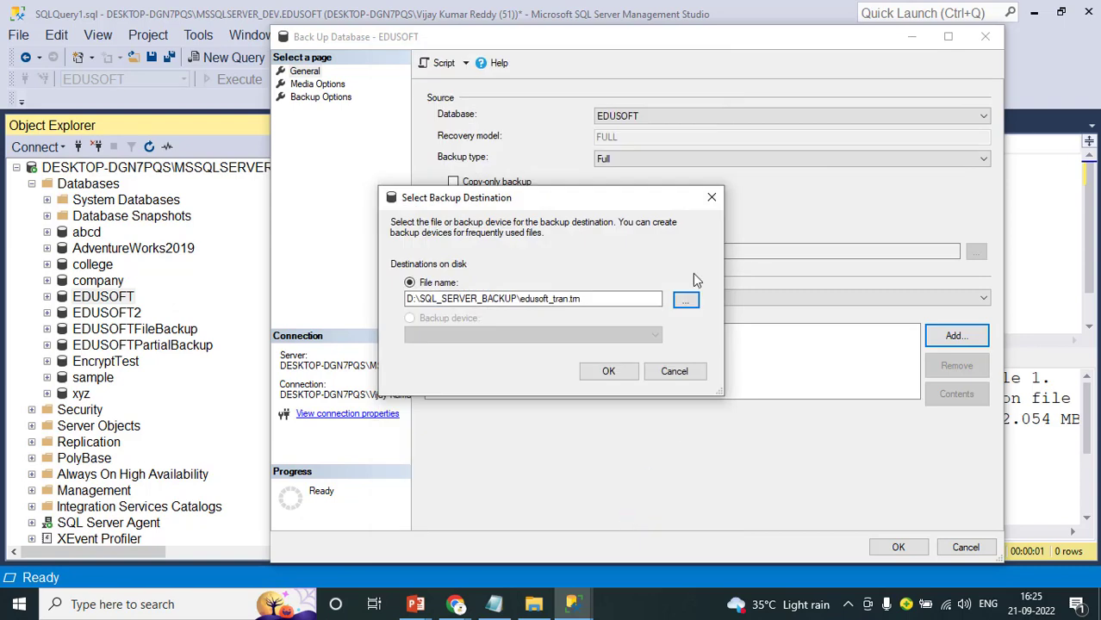
click(622, 371)
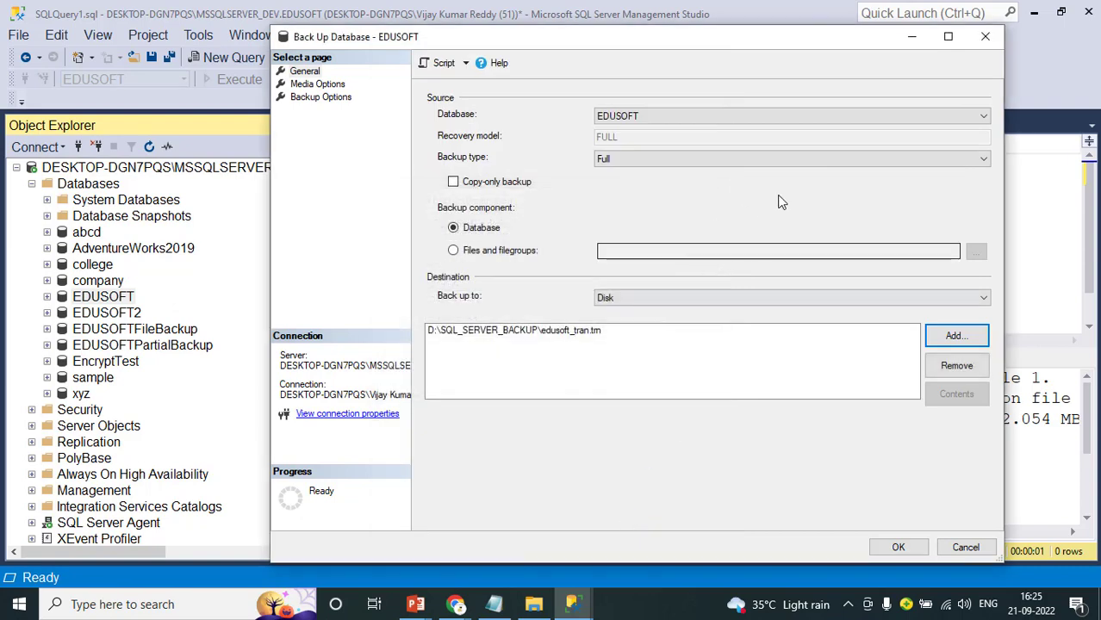
Set the backup type to Transaction Log and run the backup of the EDUSOFT database
click(982, 159)
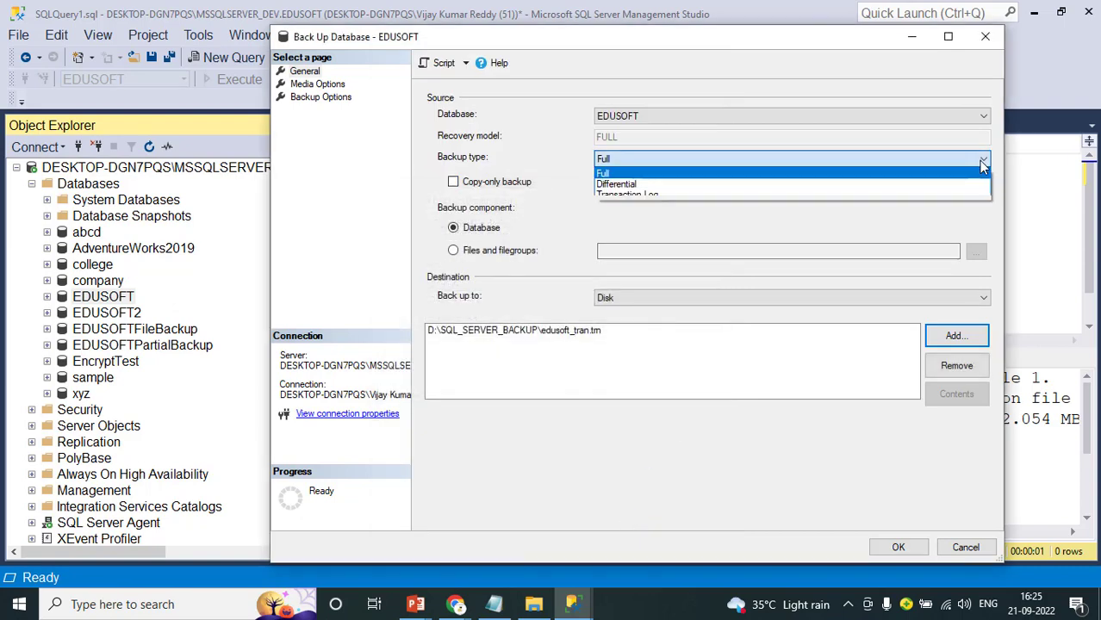
click(705, 197)
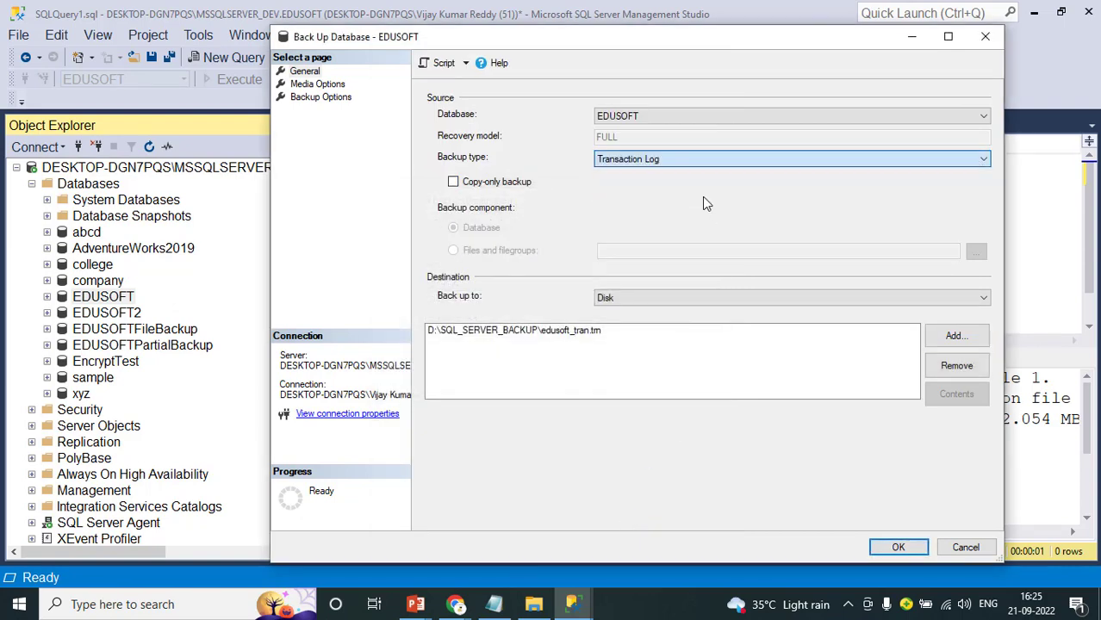
click(622, 339)
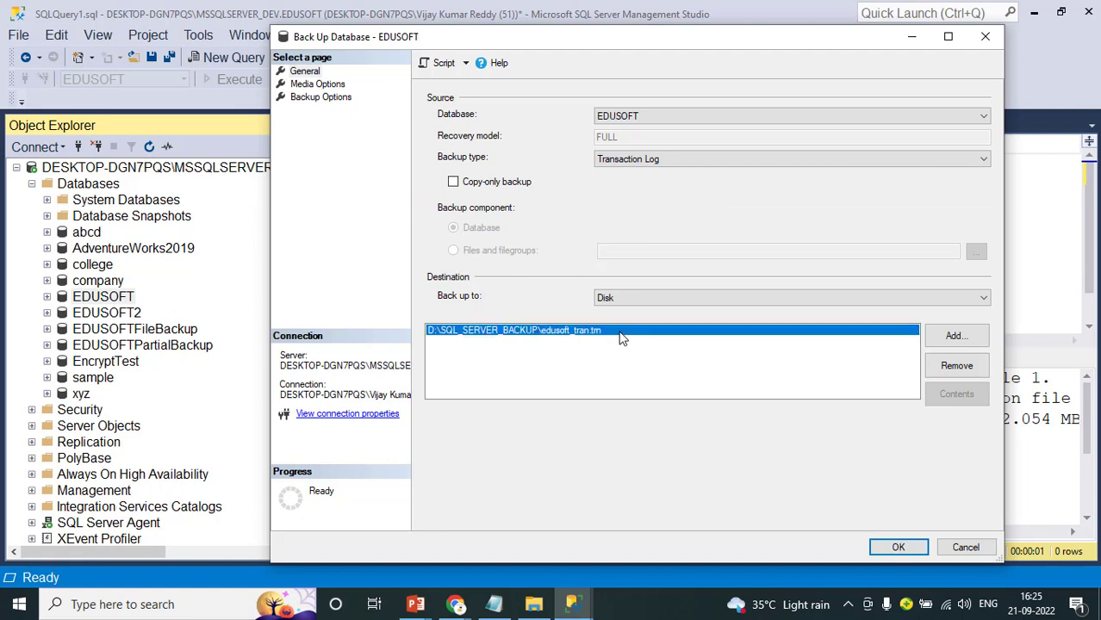
click(896, 550)
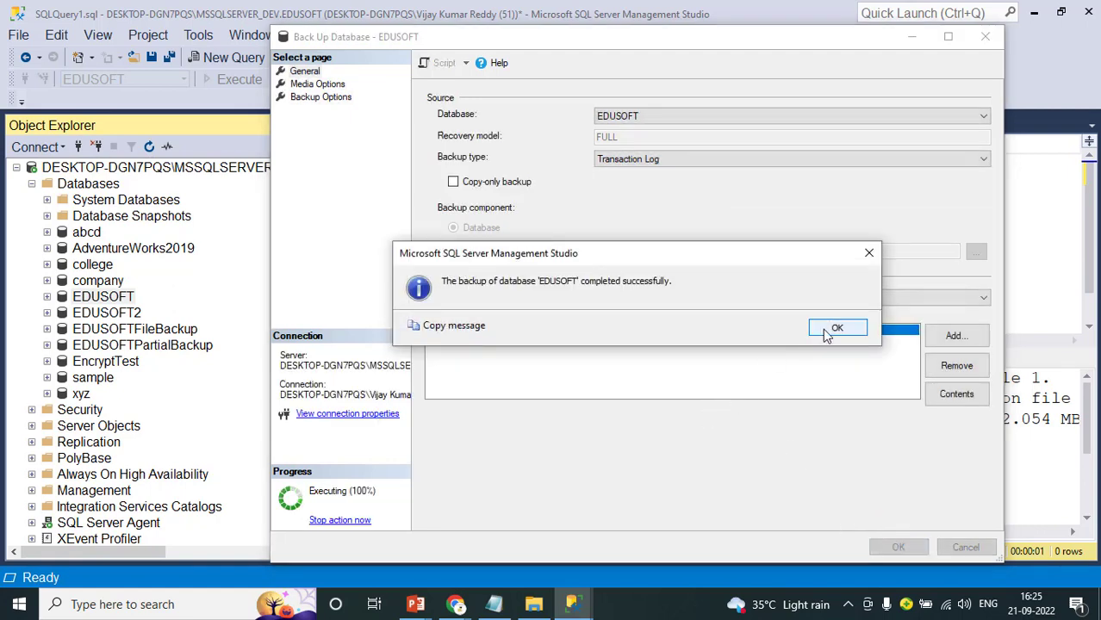
click(827, 330)
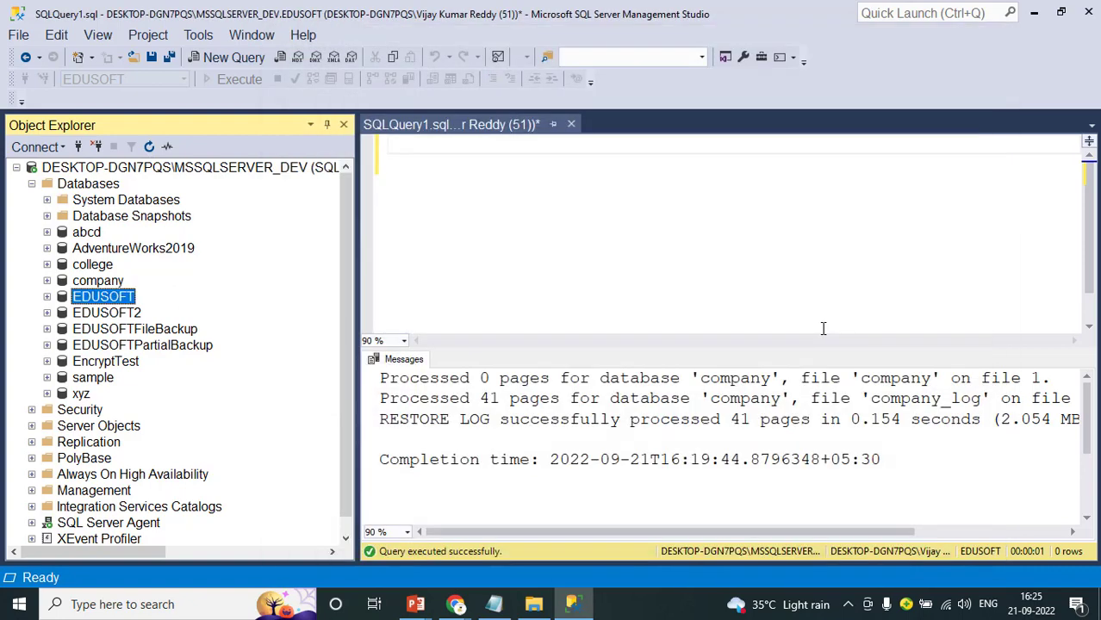
Switch to File Explorer and check the edusoft full, differential and transaction log backup files in the SQL_SERVER_BACKUP folder
key(alt+Tab)
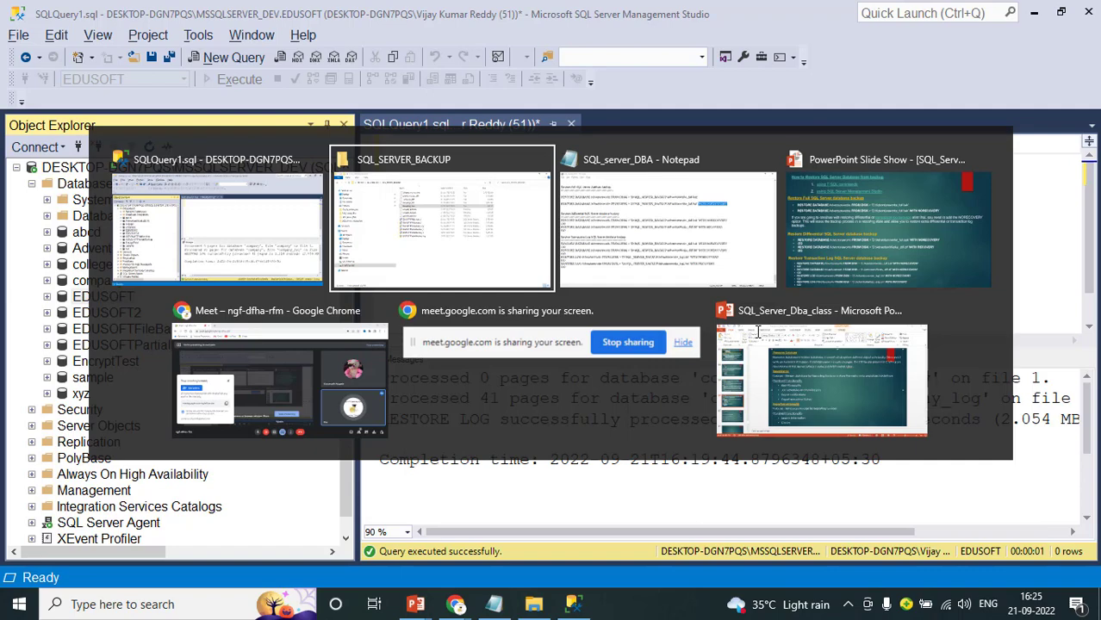
key(alt+Tab)
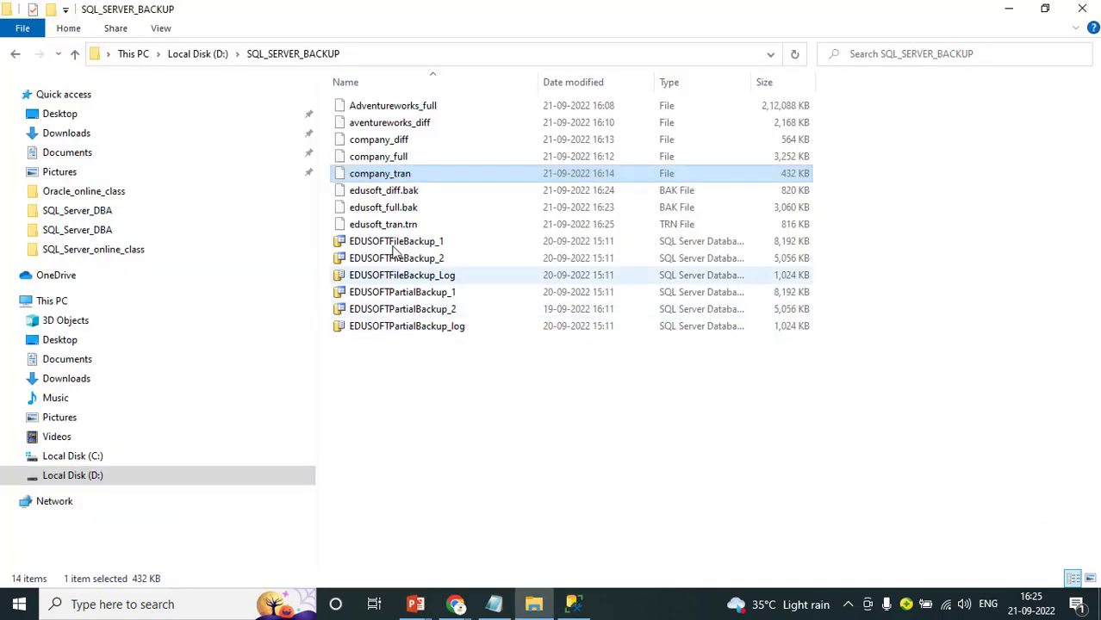
click(407, 195)
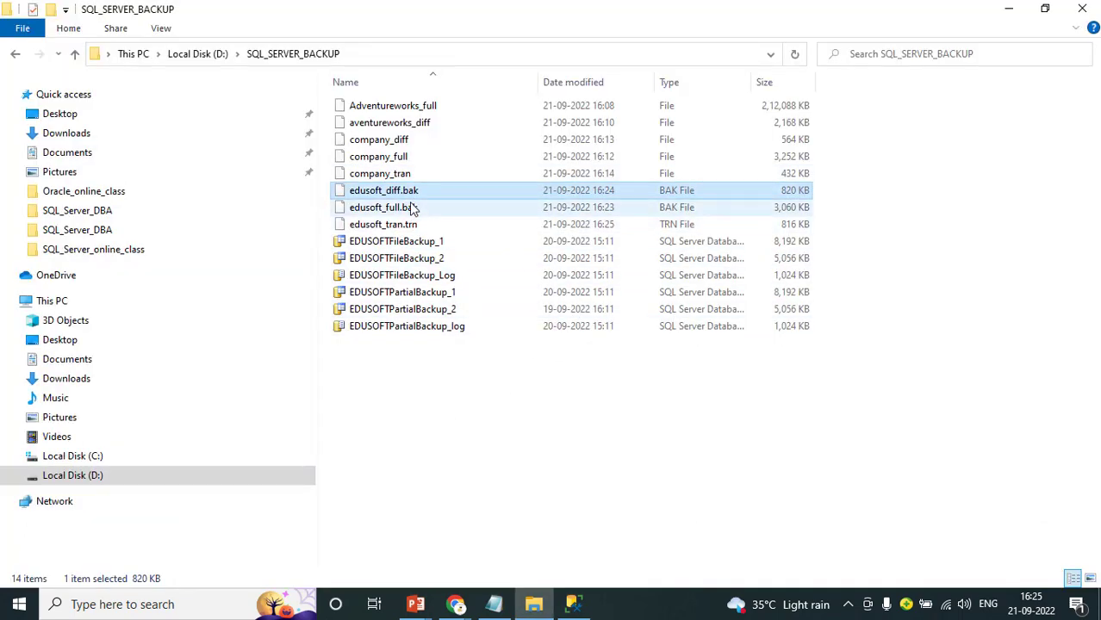
click(410, 209)
click(412, 193)
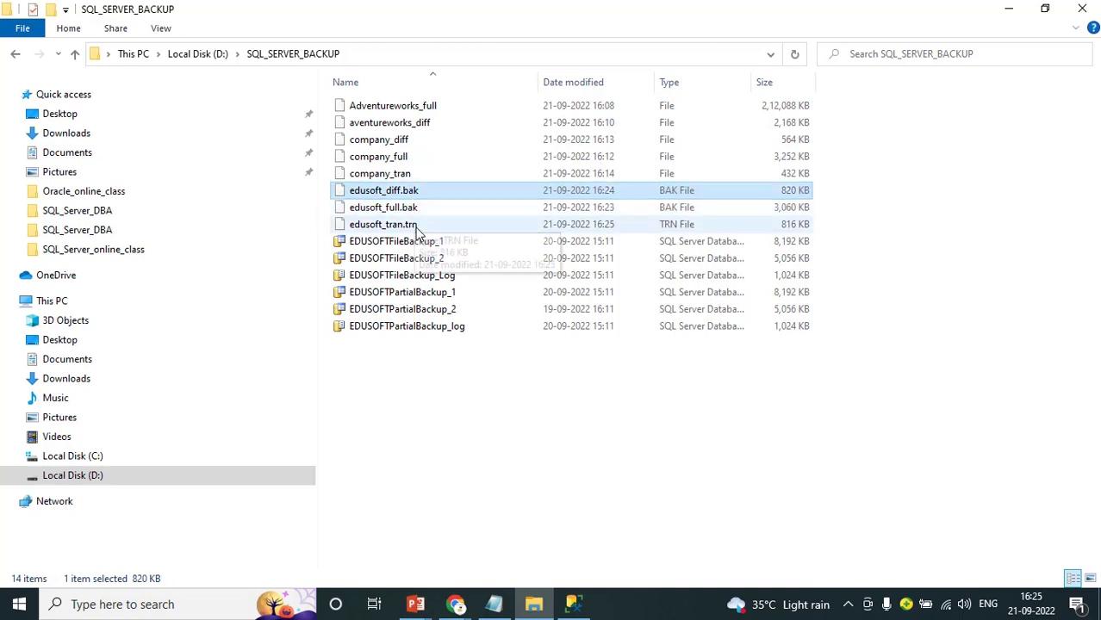
click(418, 226)
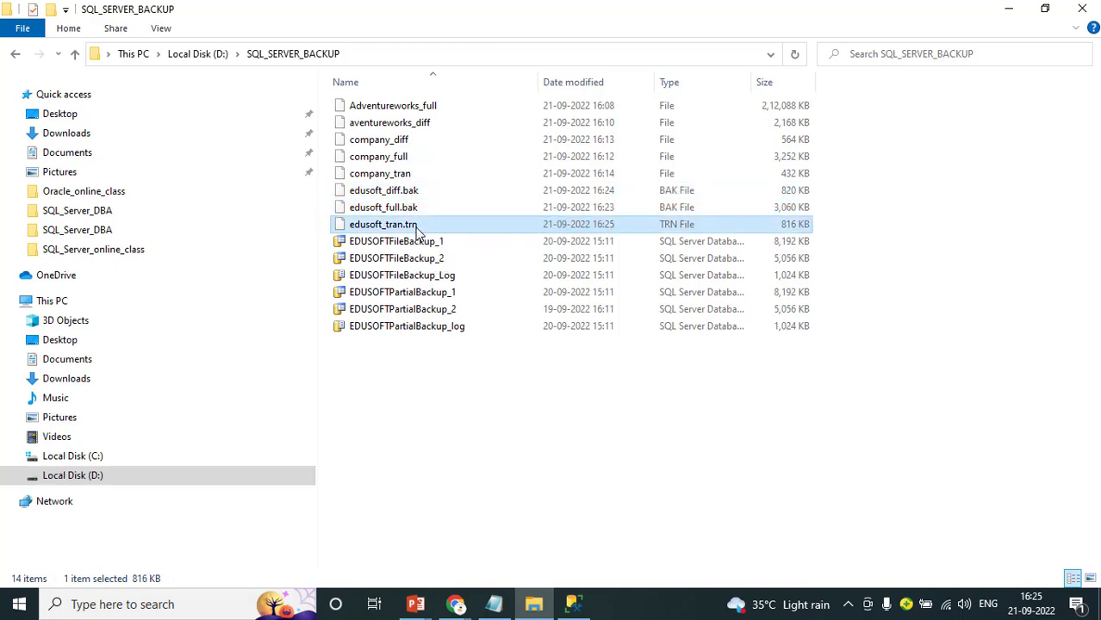
click(408, 210)
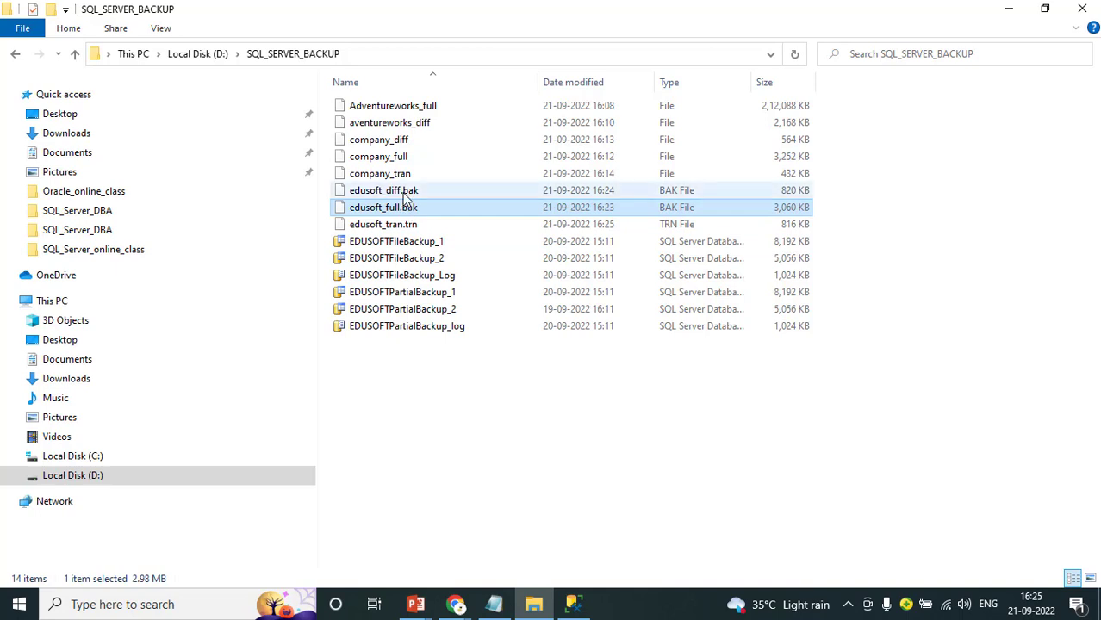
click(406, 195)
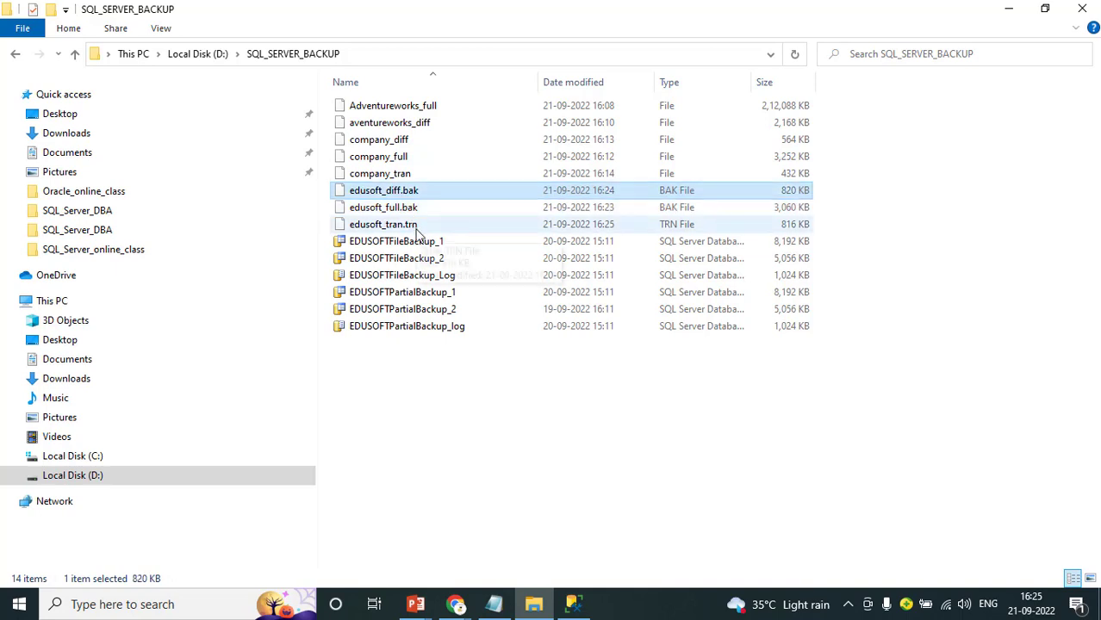
click(418, 231)
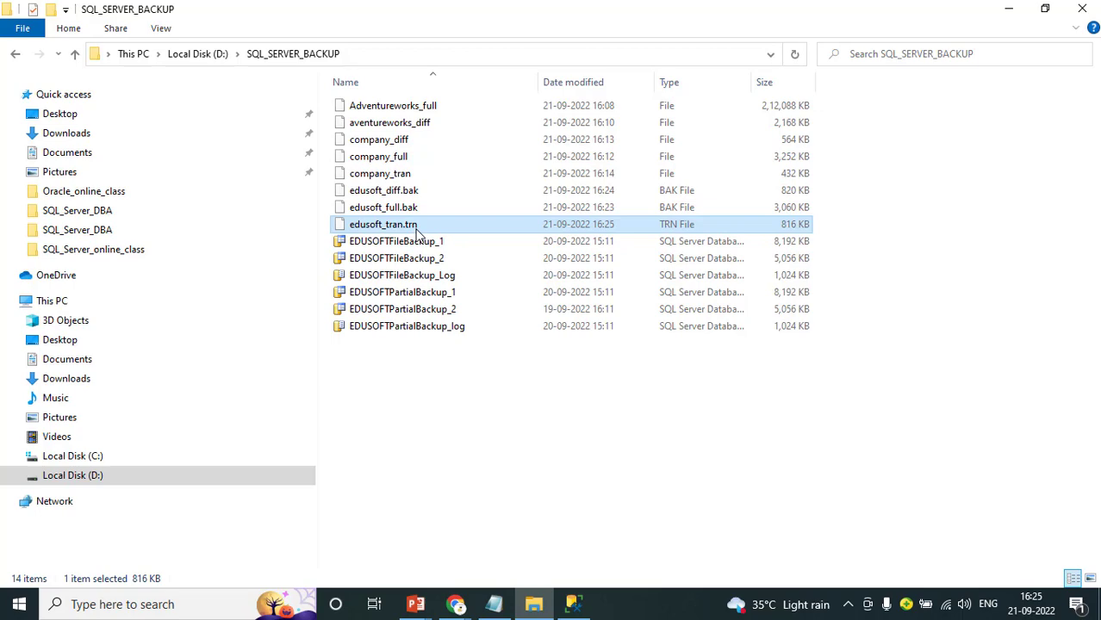
Back in SQL Server Management Studio, run "drop database edusoft" from the master database and refresh the Databases list
key(alt+Tab)
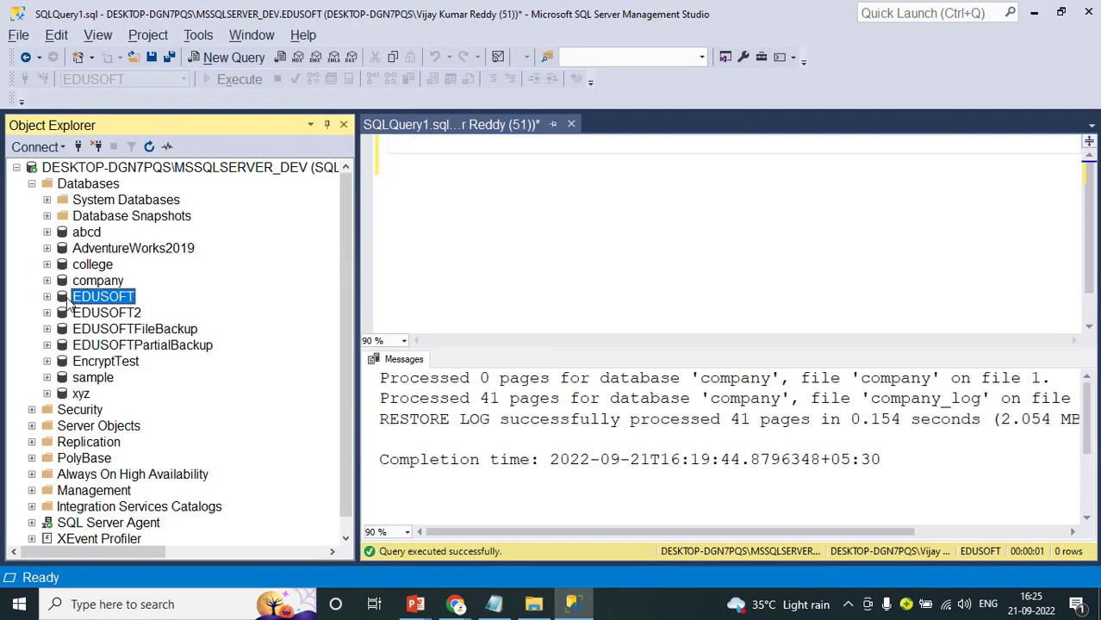
right_click(65, 298)
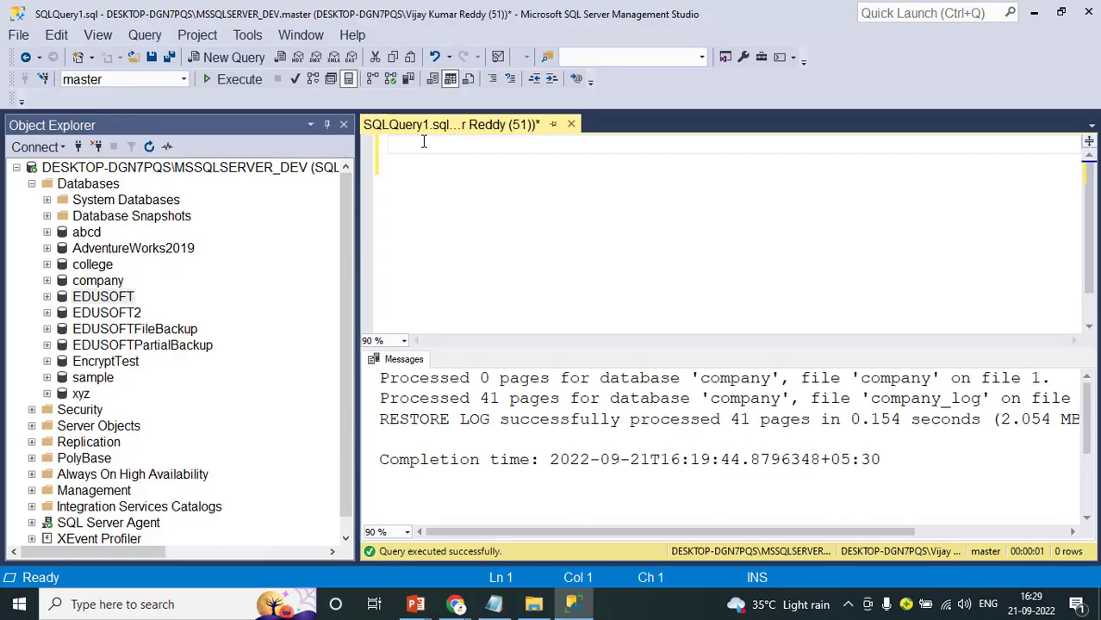
text(drop data)
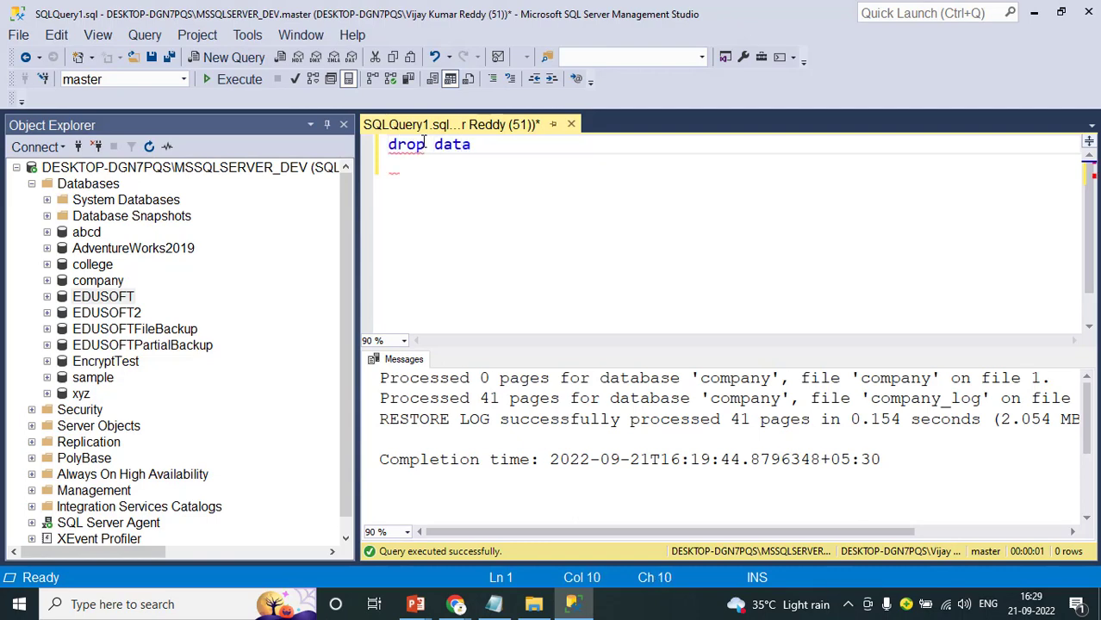
text(base edusoft)
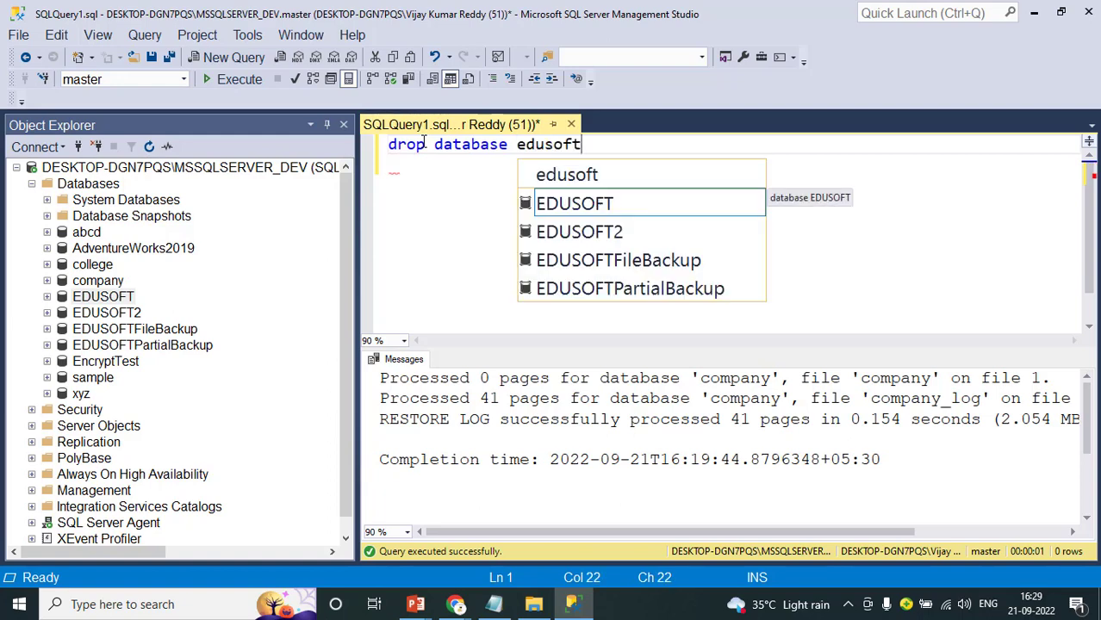
key(F5)
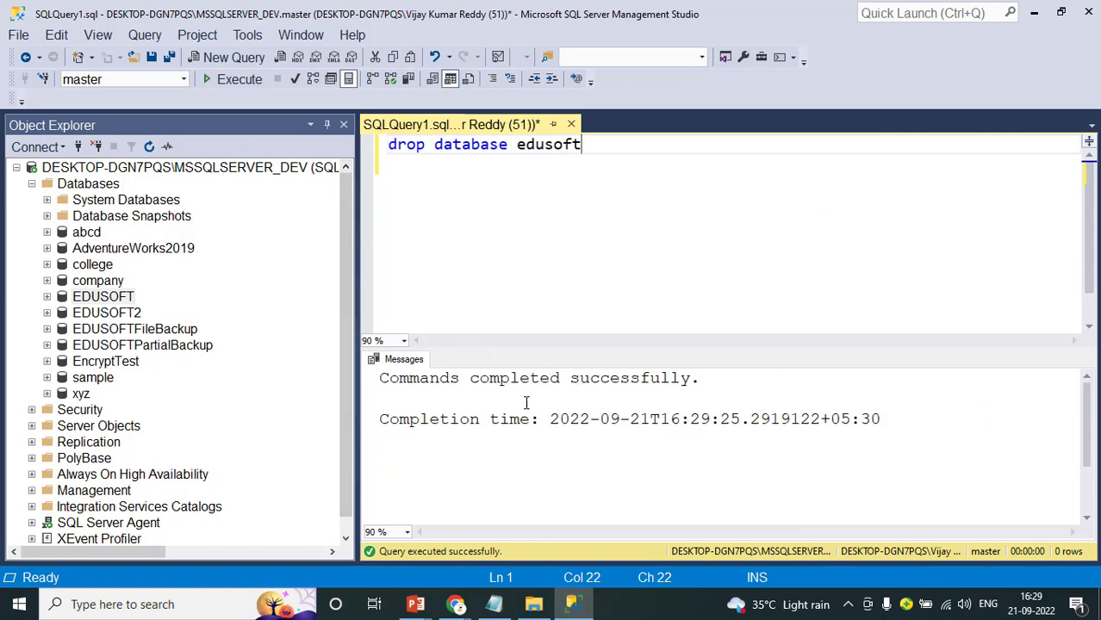
right_click(105, 187)
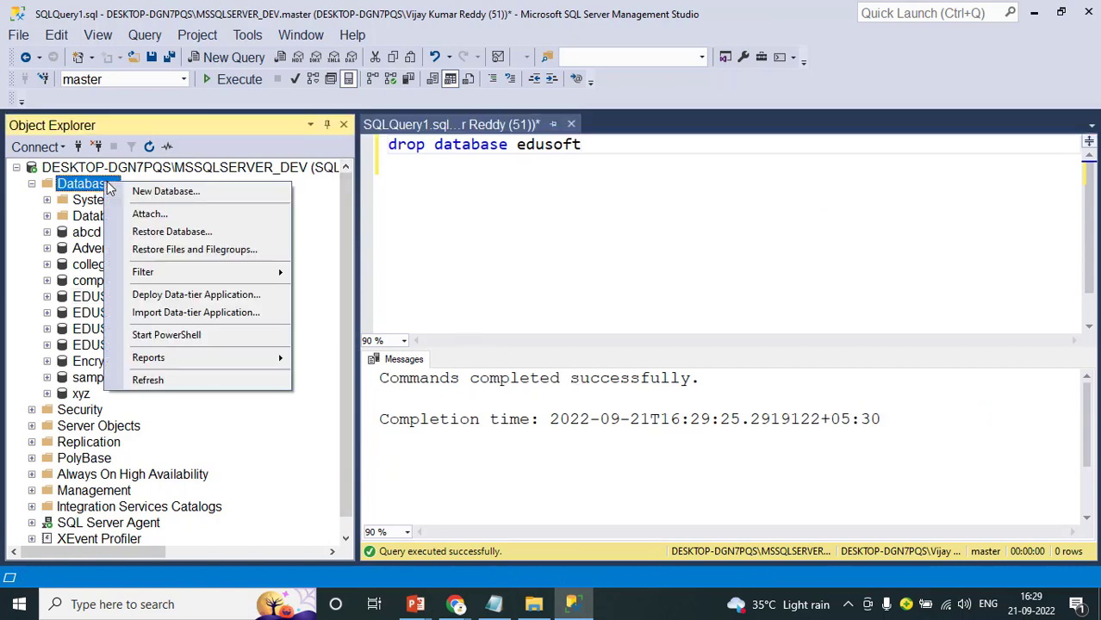
click(167, 380)
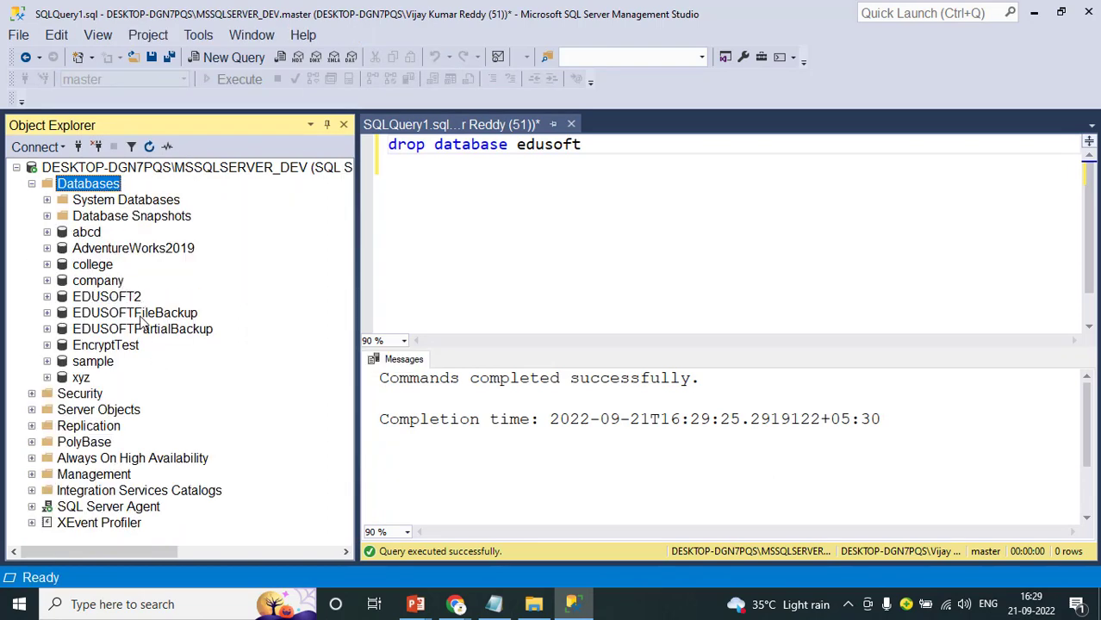
Replace the drop statement in the query with the Adventureworks full restore WITH NORECOVERY statement copied from the SQL_server_DBA notes in Notepad
click(591, 144)
drag(615, 148, 376, 148)
key(Delete)
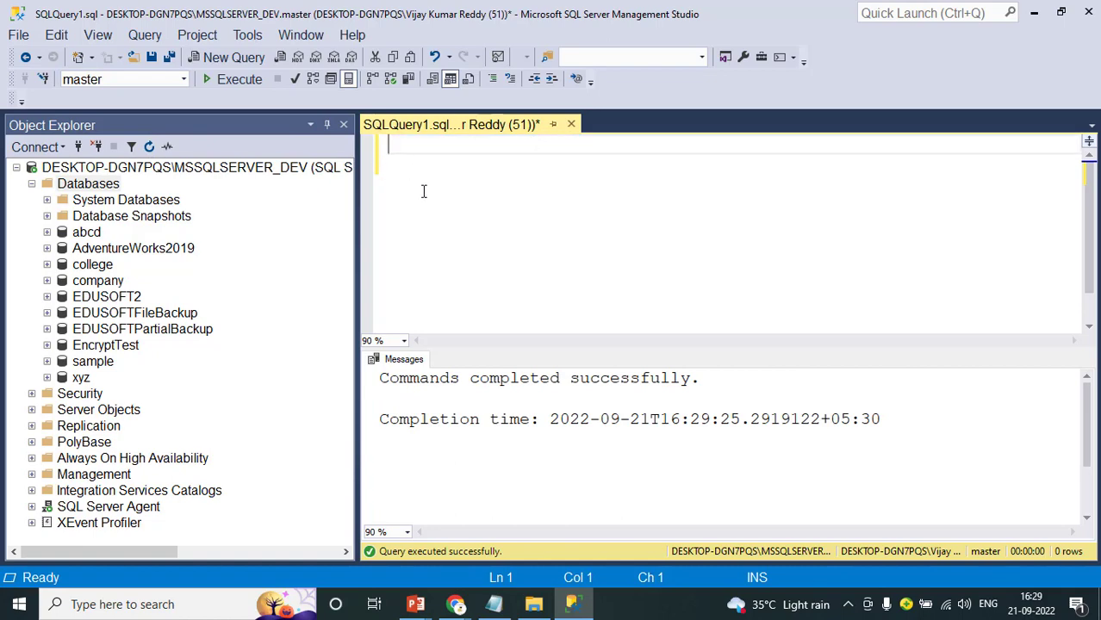
click(493, 604)
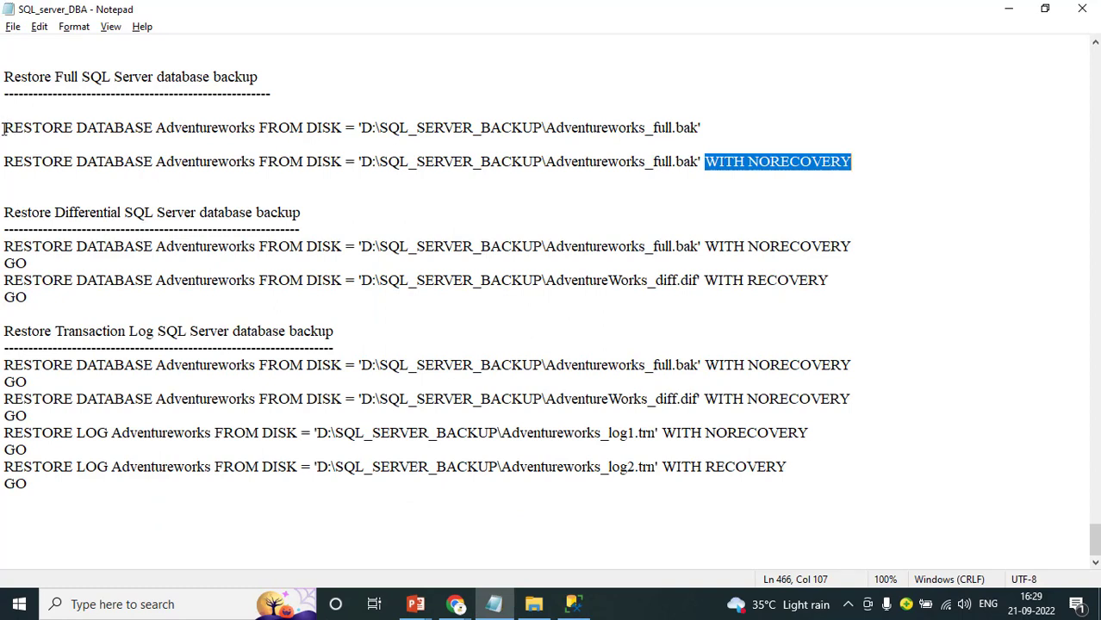
drag(7, 162, 423, 178)
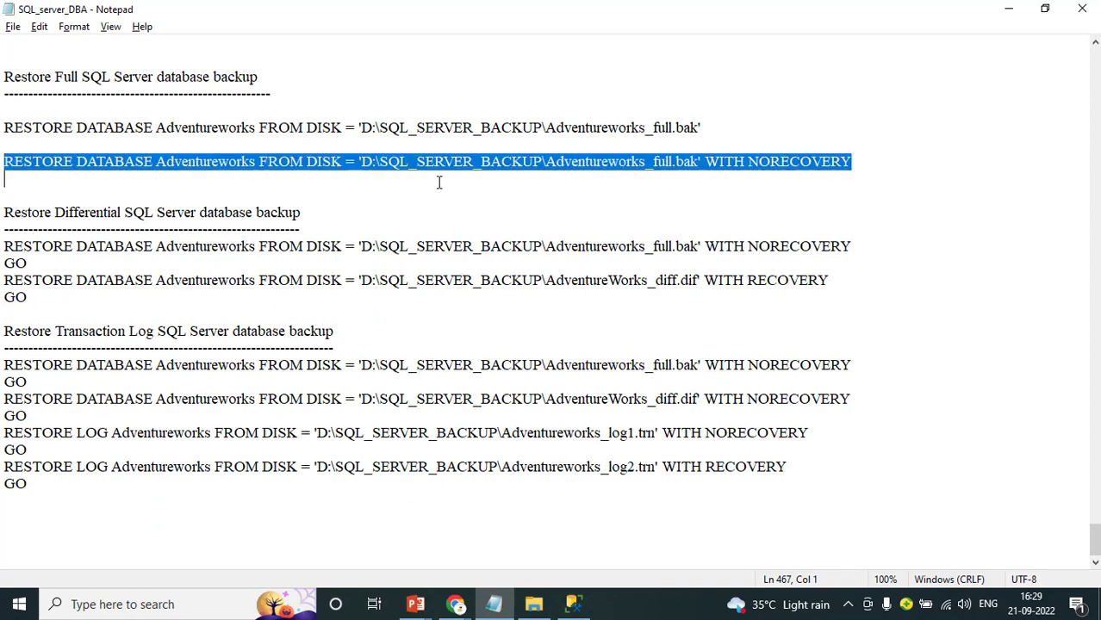
drag(853, 170, 858, 166)
key(ctrl+c)
key(alt+Tab)
key(ctrl+v)
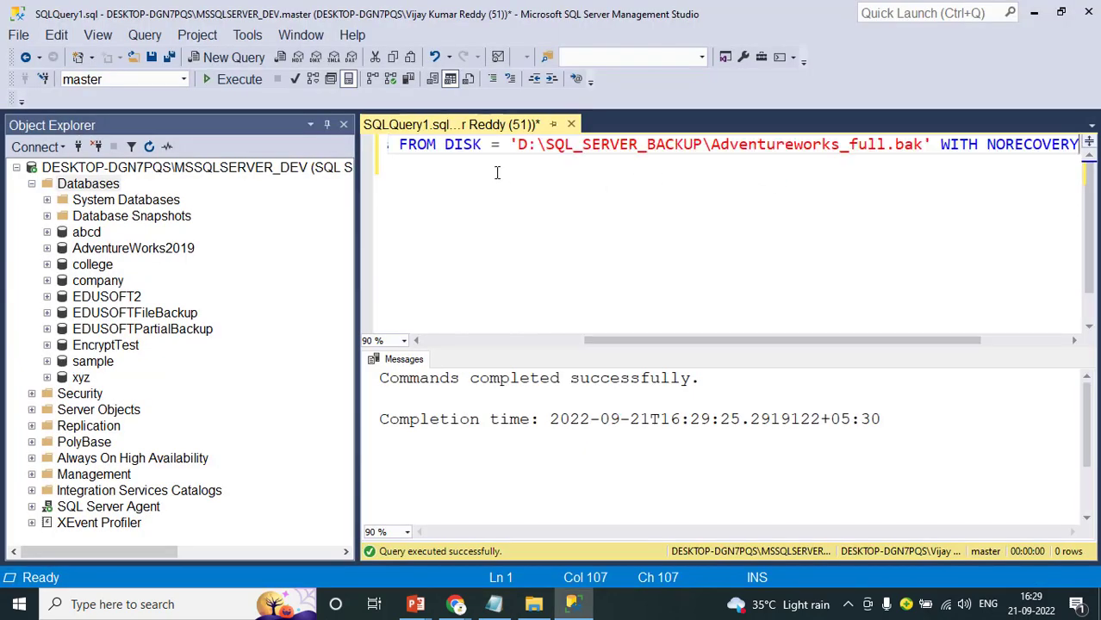
Change the backup file name in the restore statement's disk path to edusoft_full.bak
click(840, 145)
key(BackSpace)
key(BackSpace)
key(BackSpace)
key(BackSpace)
key(BackSpace)
key(BackSpace)
key(BackSpace)
key(BackSpace)
key(BackSpace)
key(BackSpace)
key(BackSpace)
key(BackSpace)
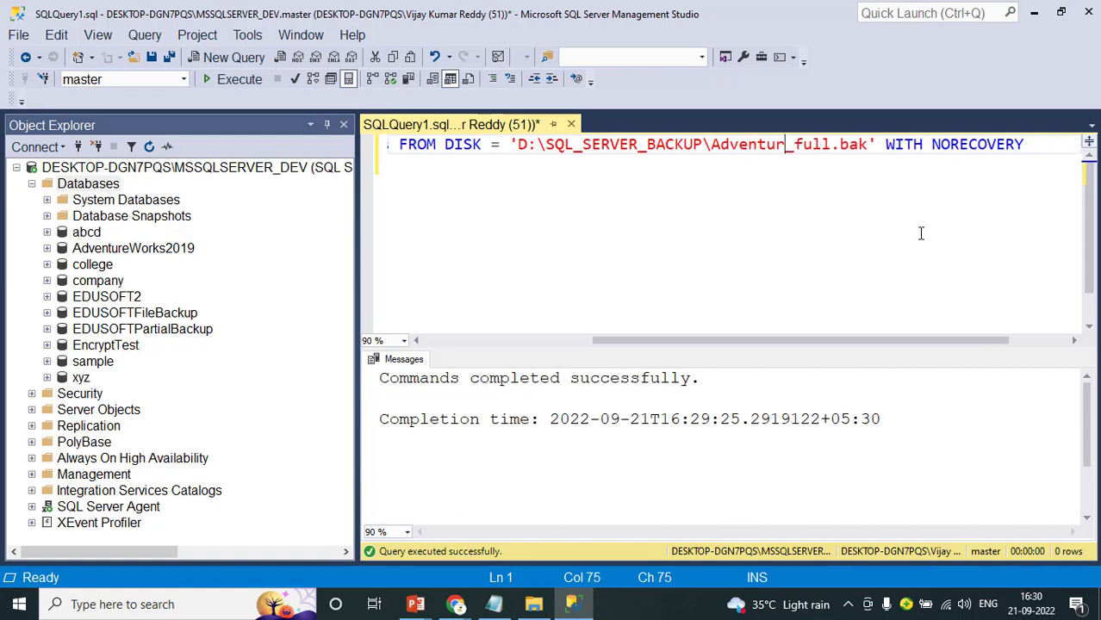
key(BackSpace)
key(BackSpace)
text(edusoft)
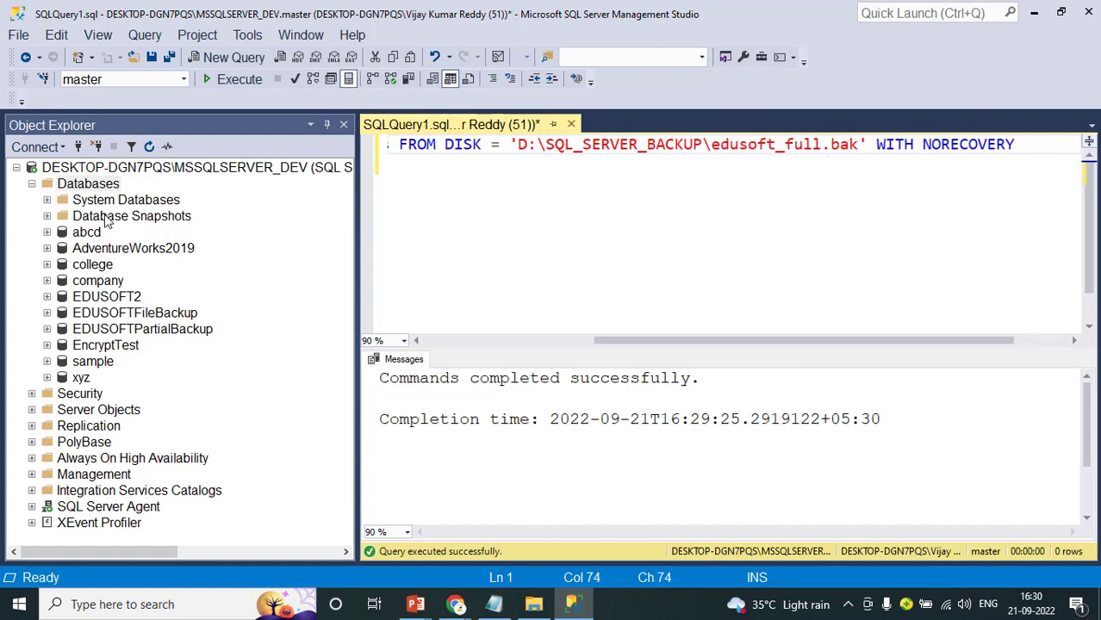
Start a database restore for the Databases folder with Device as the source and open its backup device selection
click(110, 188)
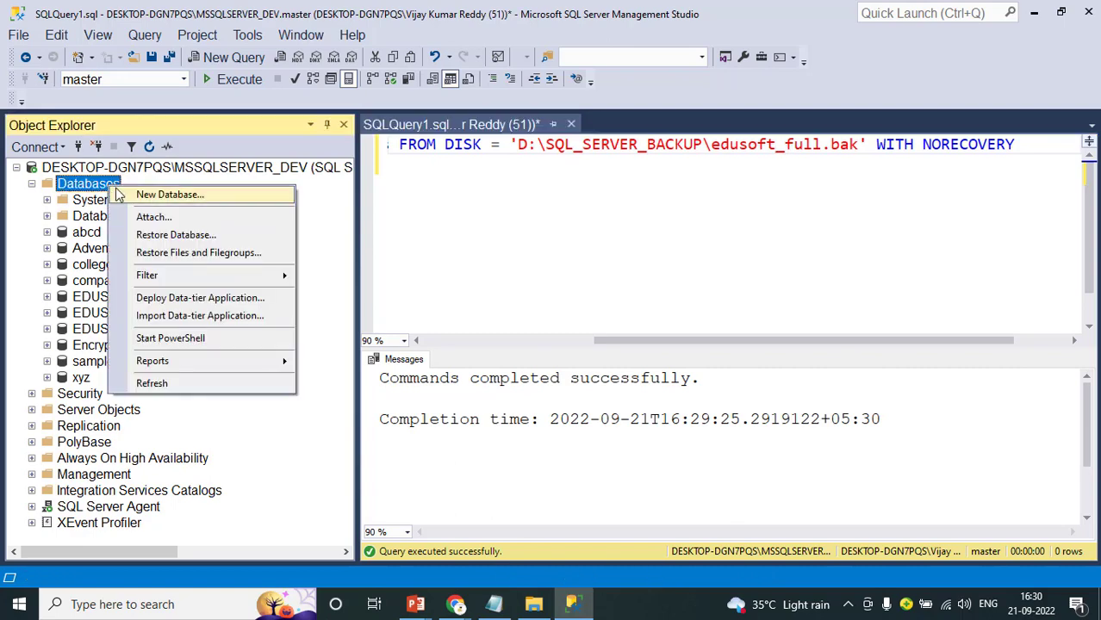
click(175, 237)
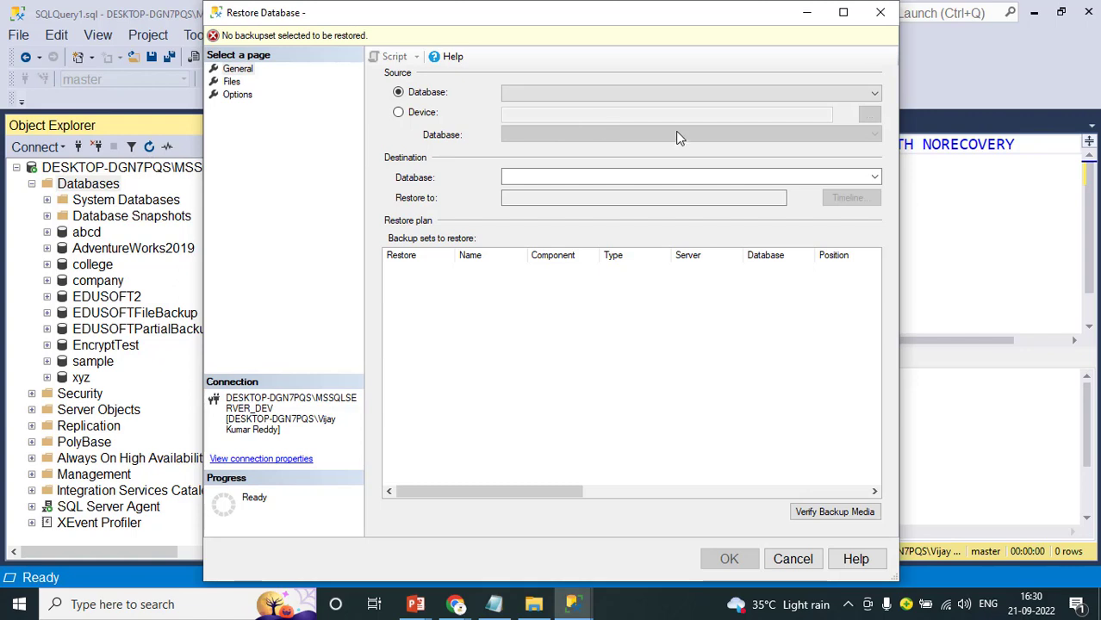
click(422, 113)
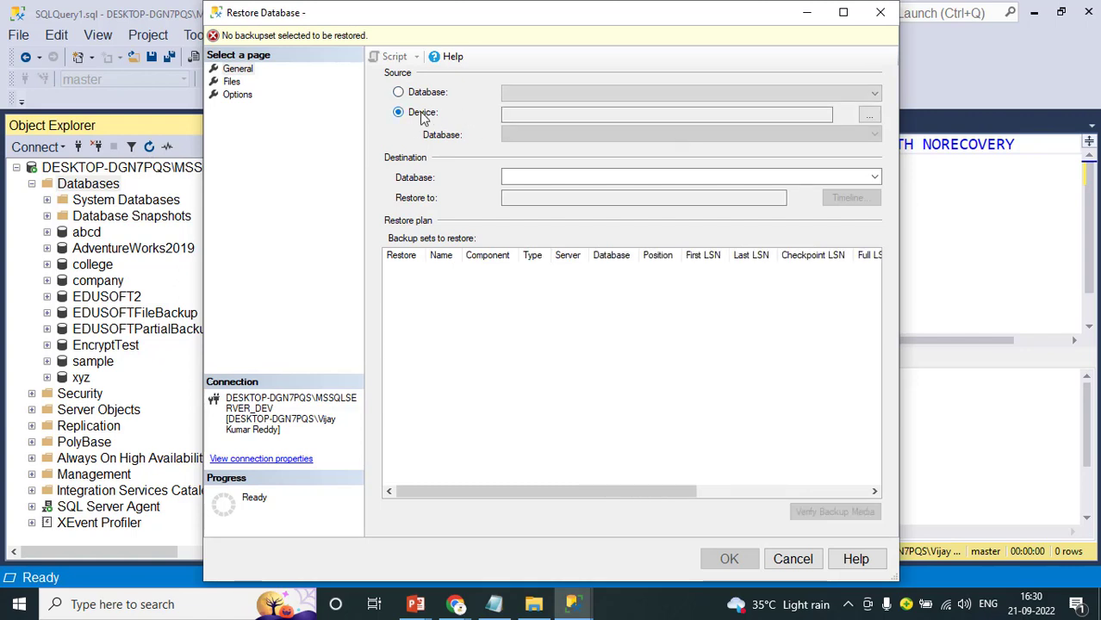
click(868, 116)
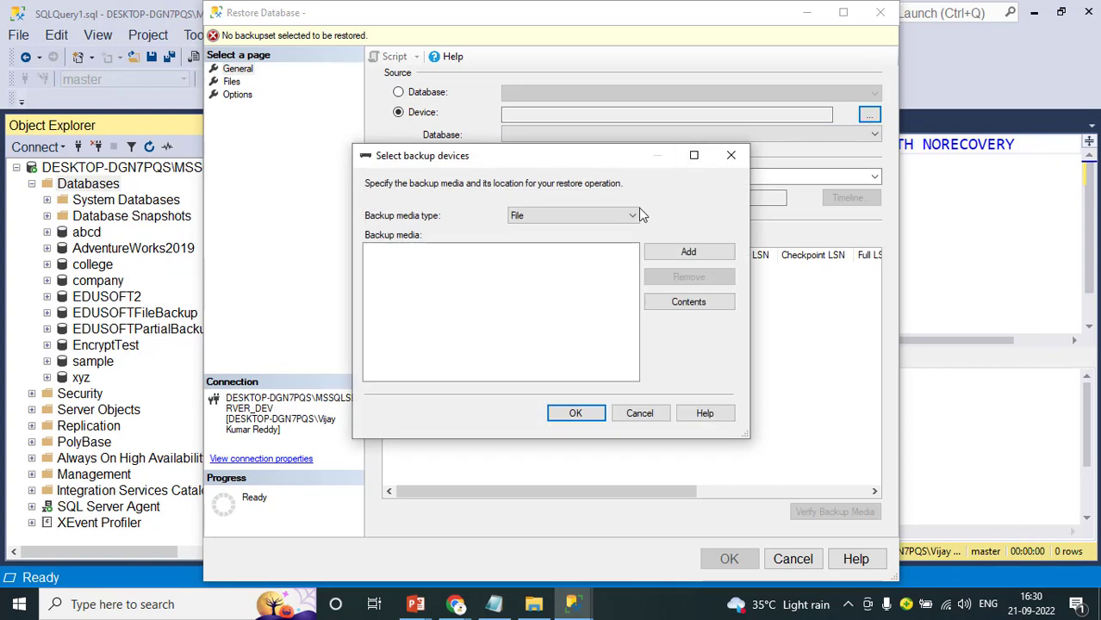
Add edusoft_full.bak from D:\SQL_SERVER_BACKUP as the backup media and accept it as the restore source
click(688, 254)
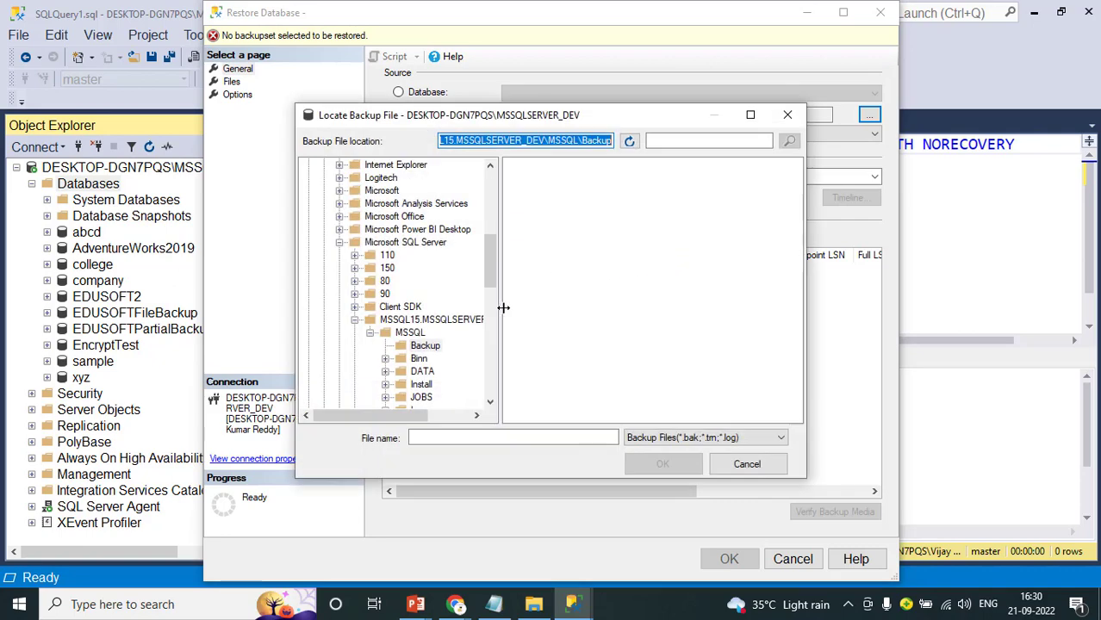
drag(490, 272, 495, 213)
click(373, 346)
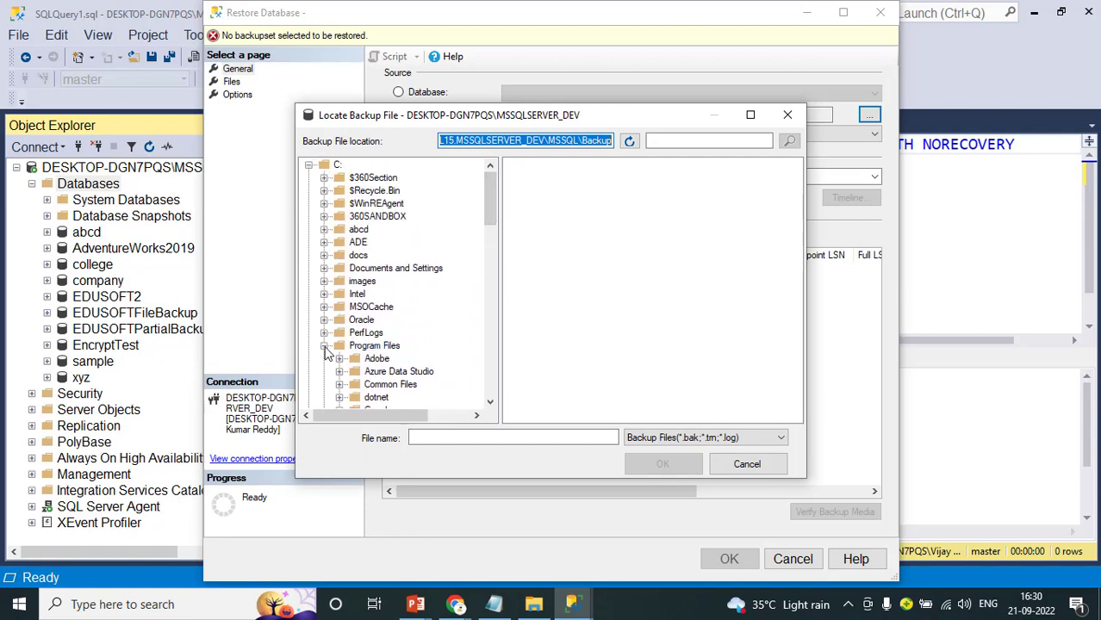
click(324, 346)
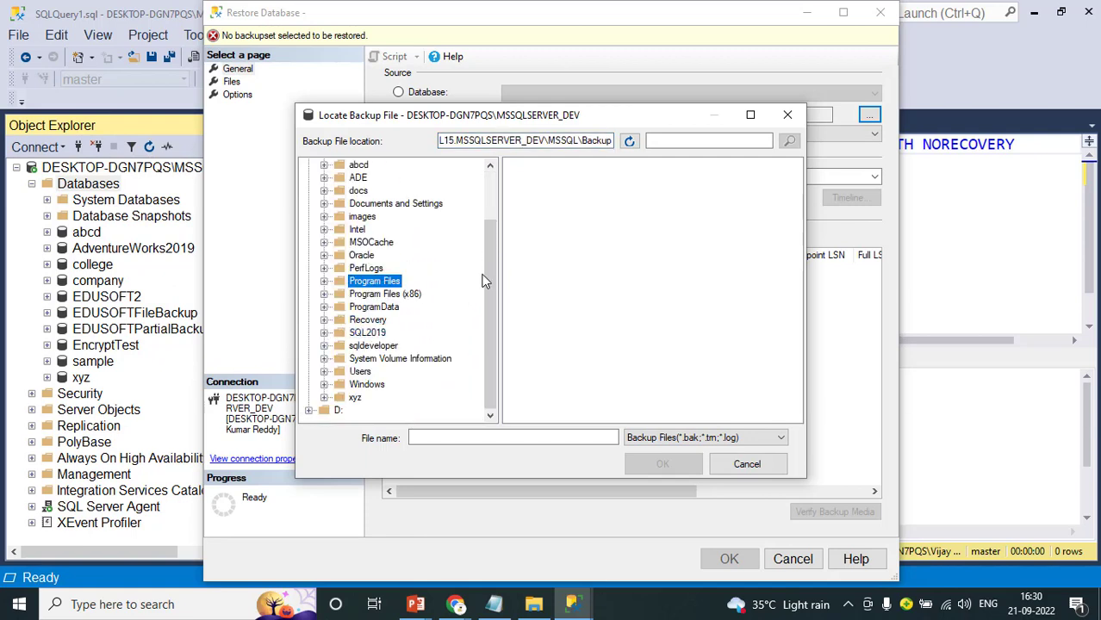
click(310, 411)
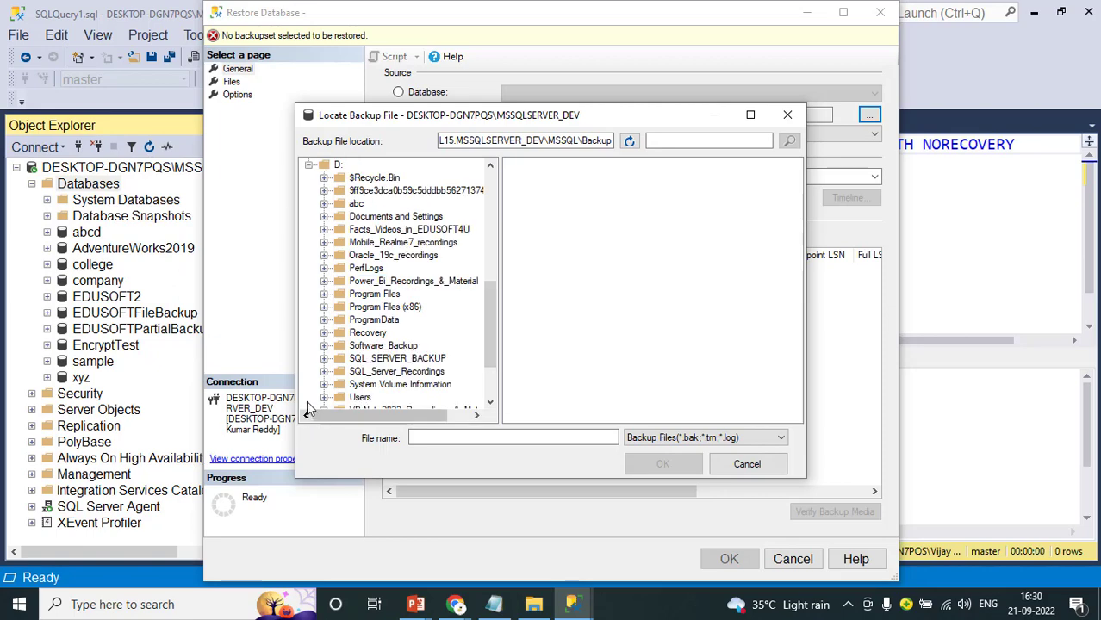
click(360, 361)
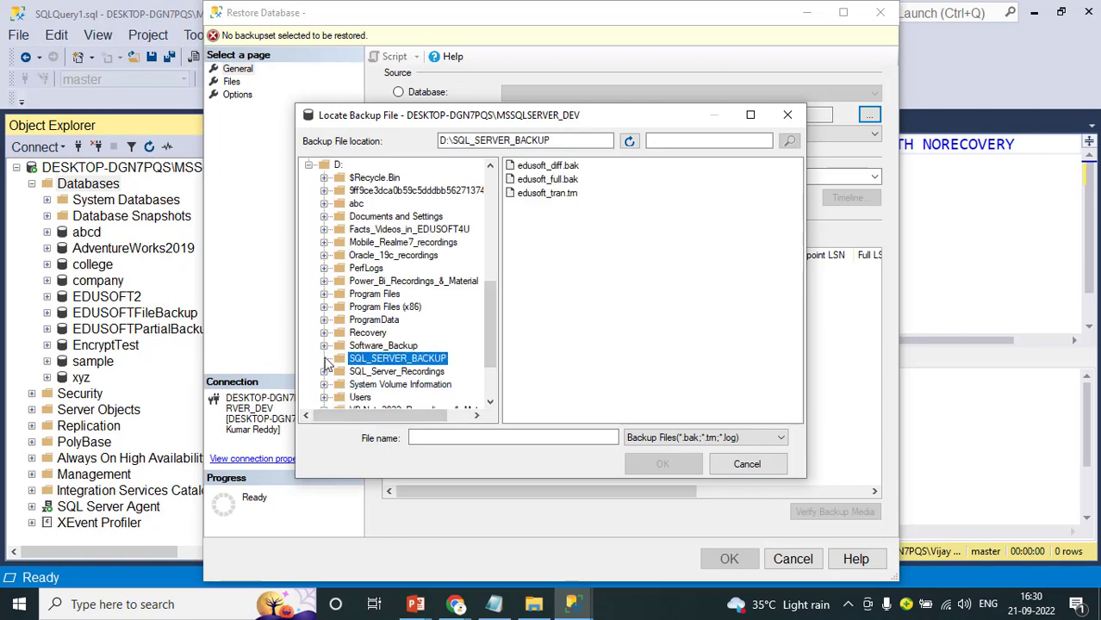
click(571, 180)
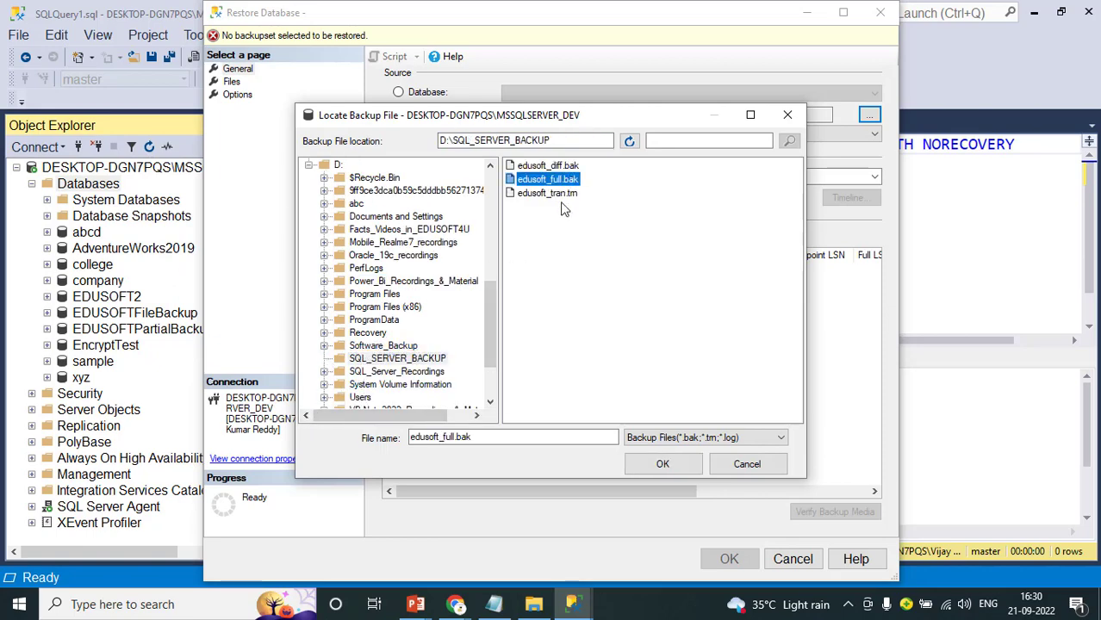
click(662, 465)
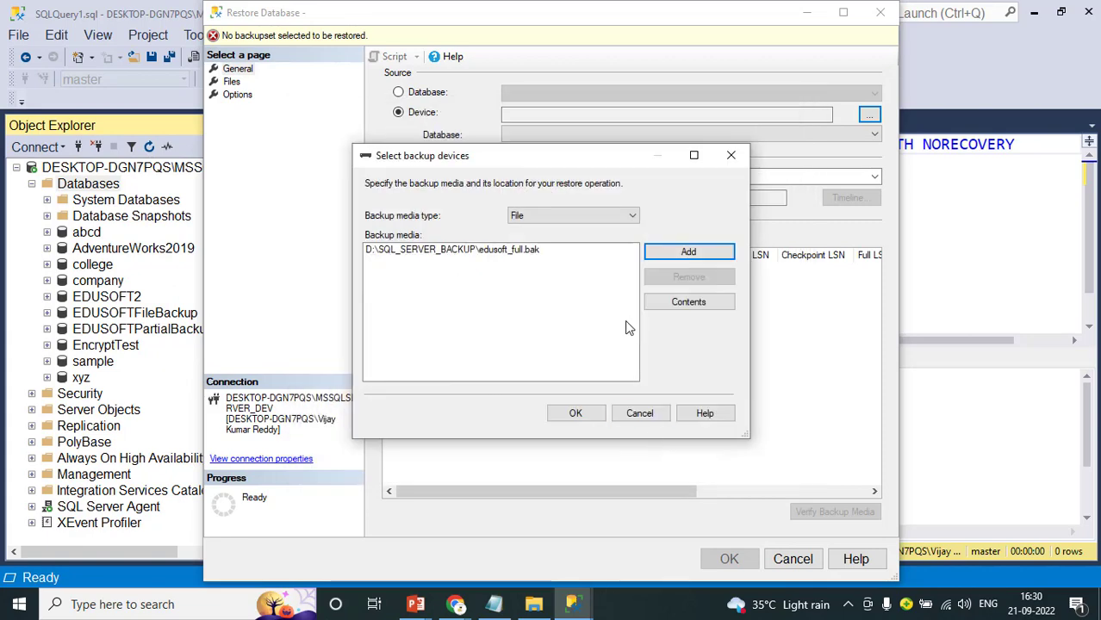
click(574, 415)
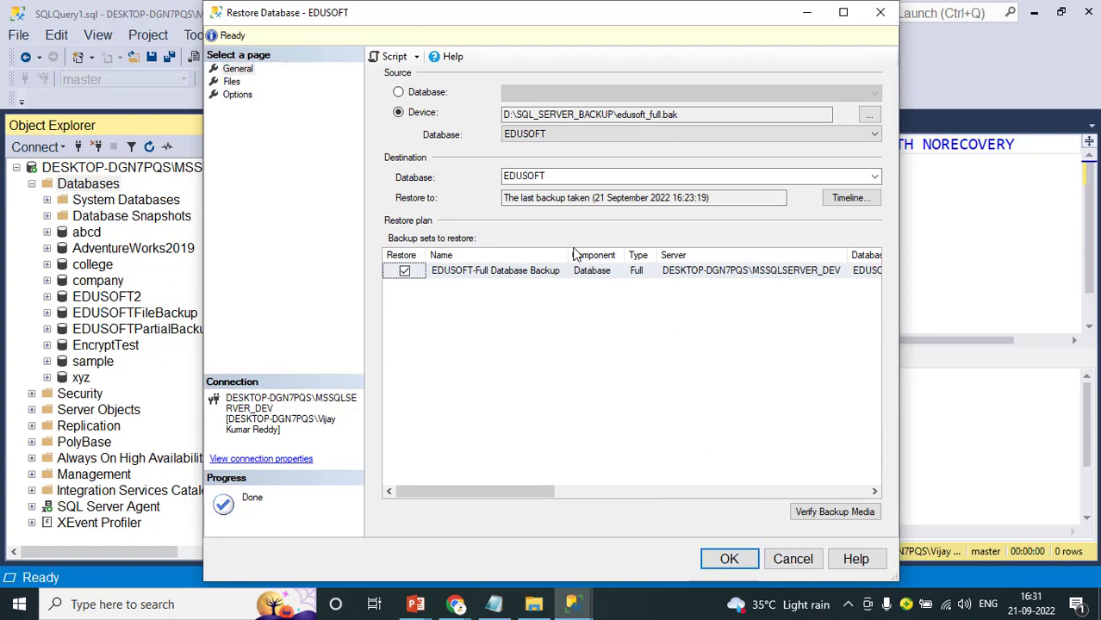
Set the recovery state to RESTORE WITH NORECOVERY in the restore options, and cancel the restore dialog
click(240, 97)
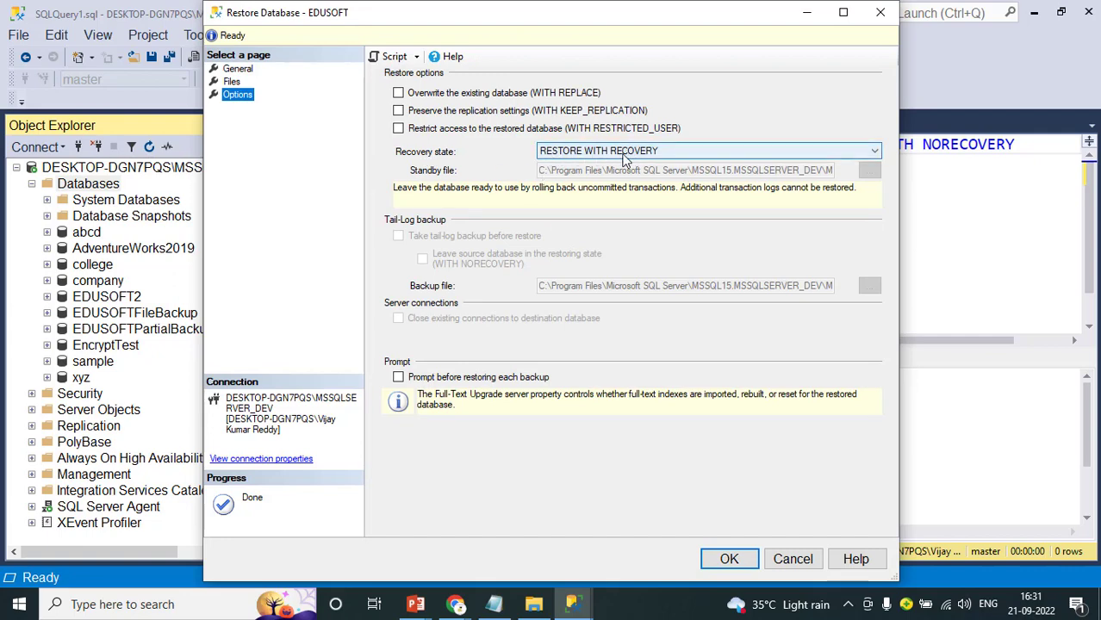
click(875, 153)
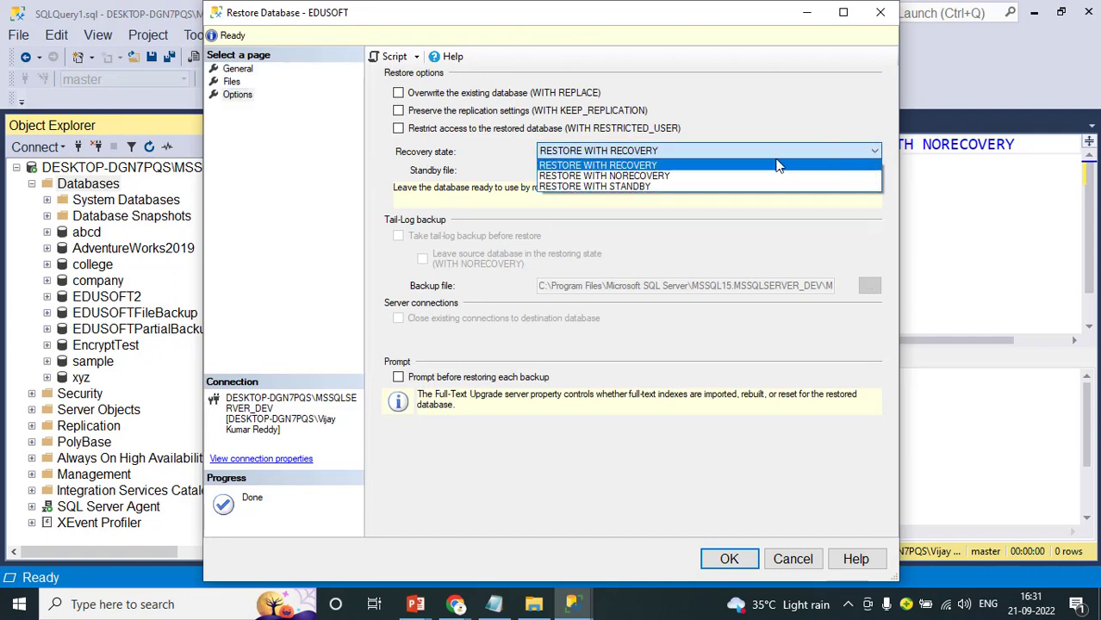
click(745, 177)
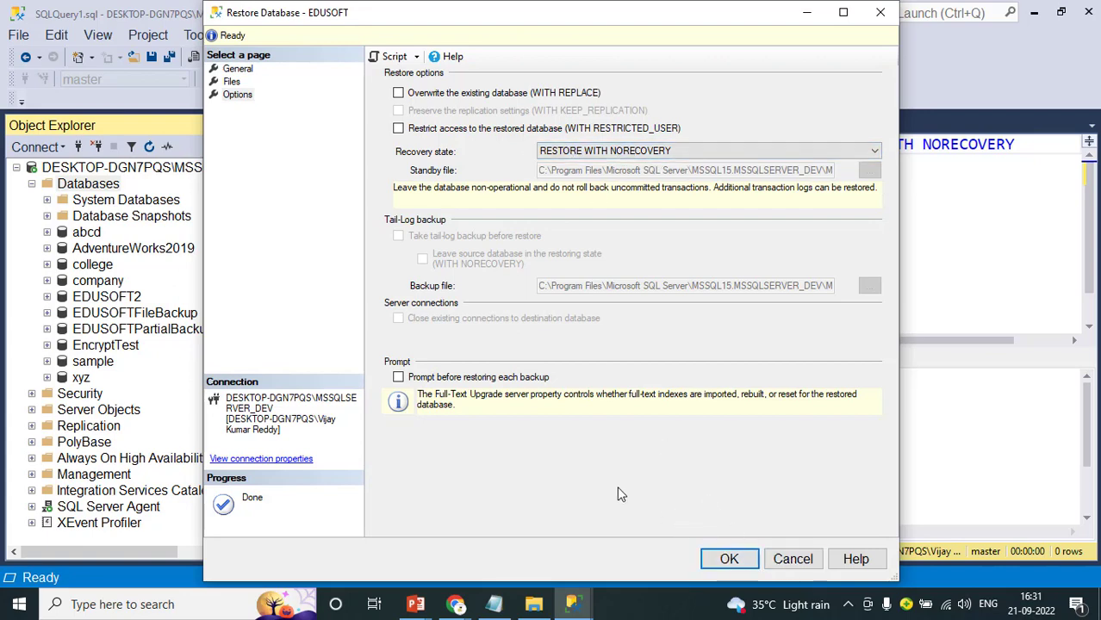
click(793, 559)
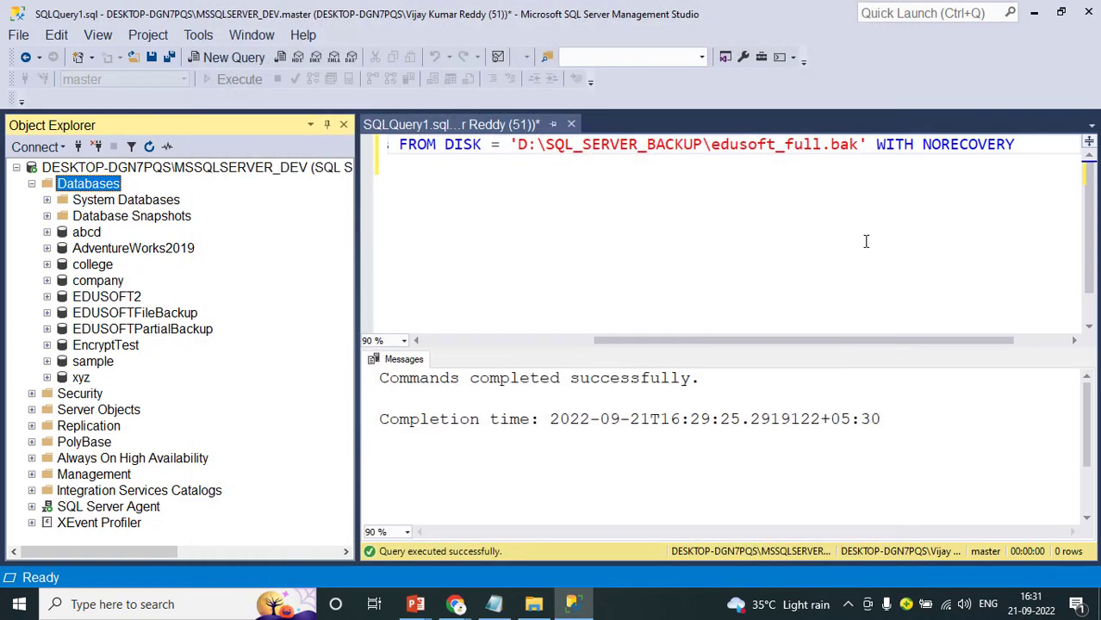
Check the SQL_SERVER_BACKUP folder in File Explorer, and back in SQL Server Management Studio run the Adventureworks restore from edusoft_full.bak WITH NORECOVERY
click(923, 144)
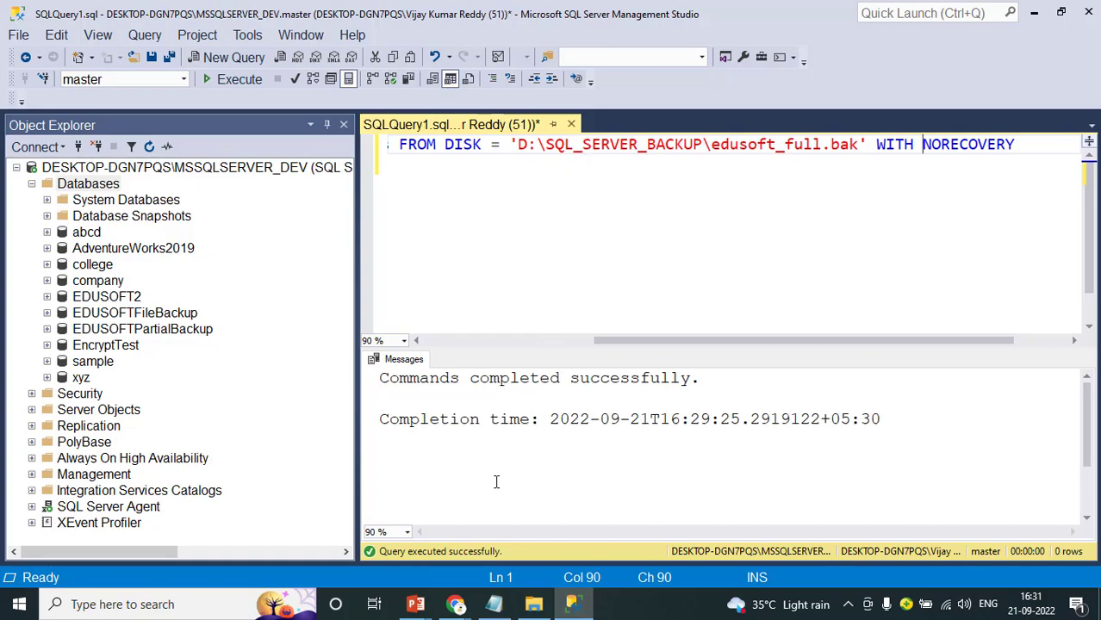
click(533, 605)
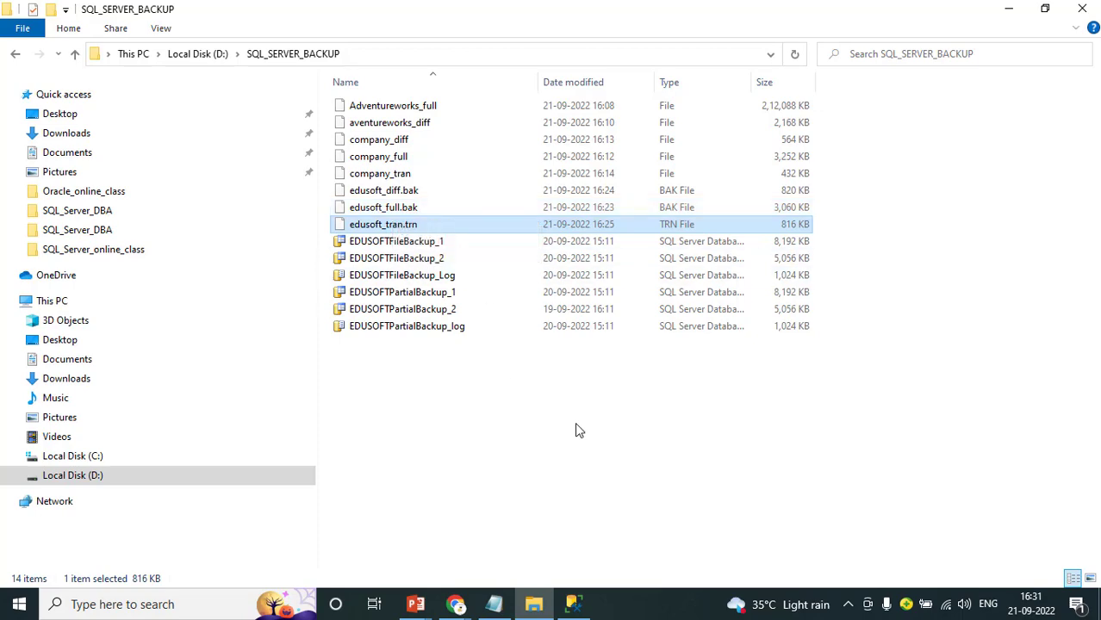
key(alt+Tab)
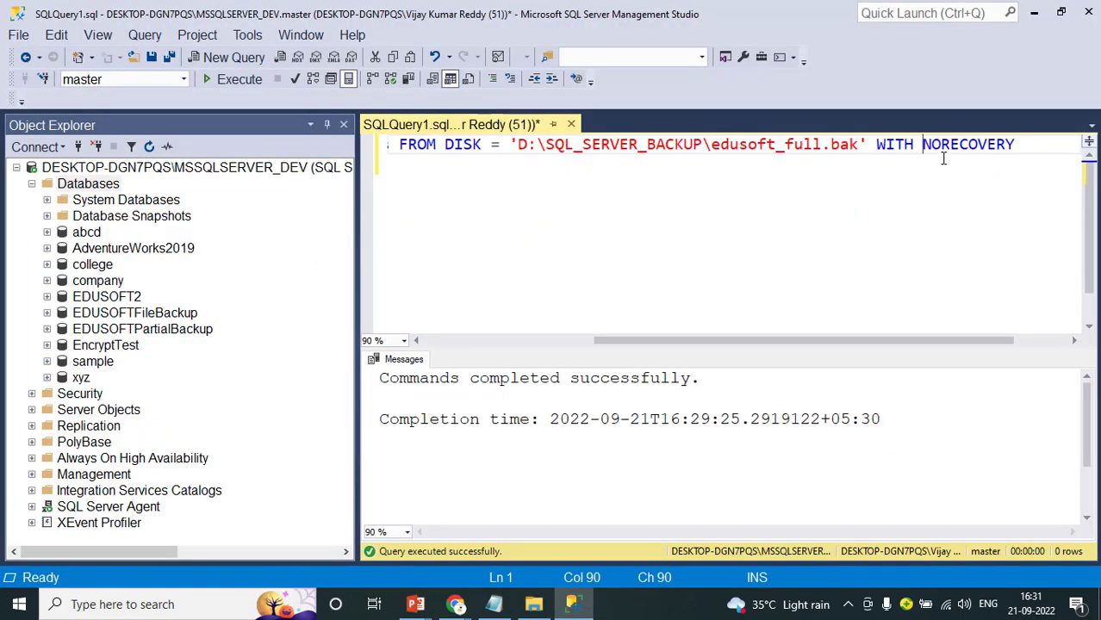
key(F5)
Change the database name in the restore statement to edusoft and run the full restore WITH NORECOVERY
key(Home)
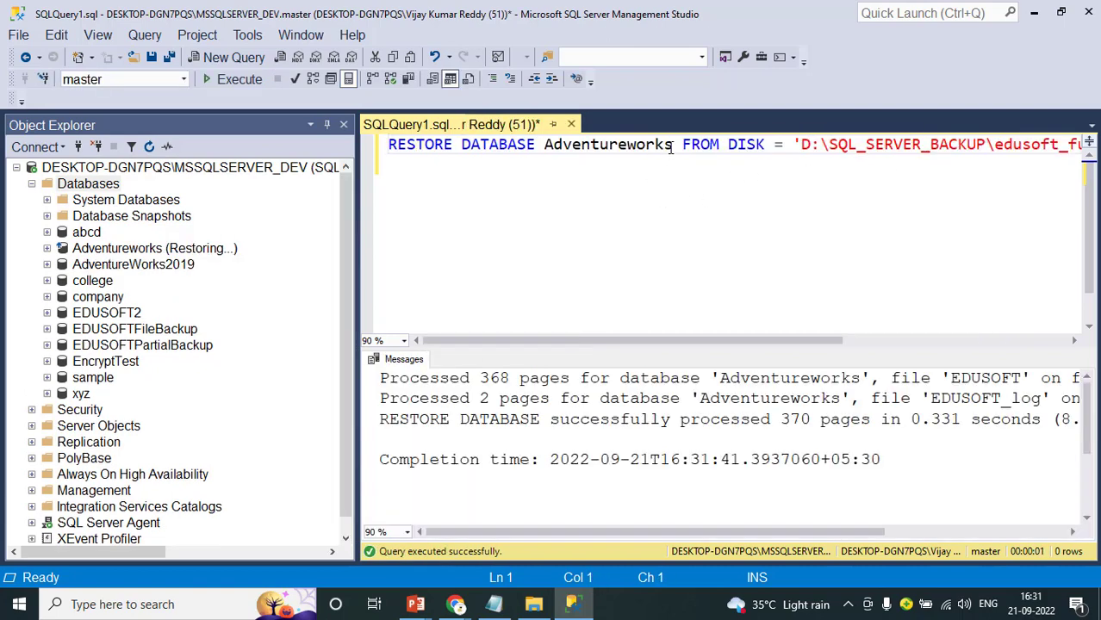
drag(672, 145, 553, 151)
text(edusof)
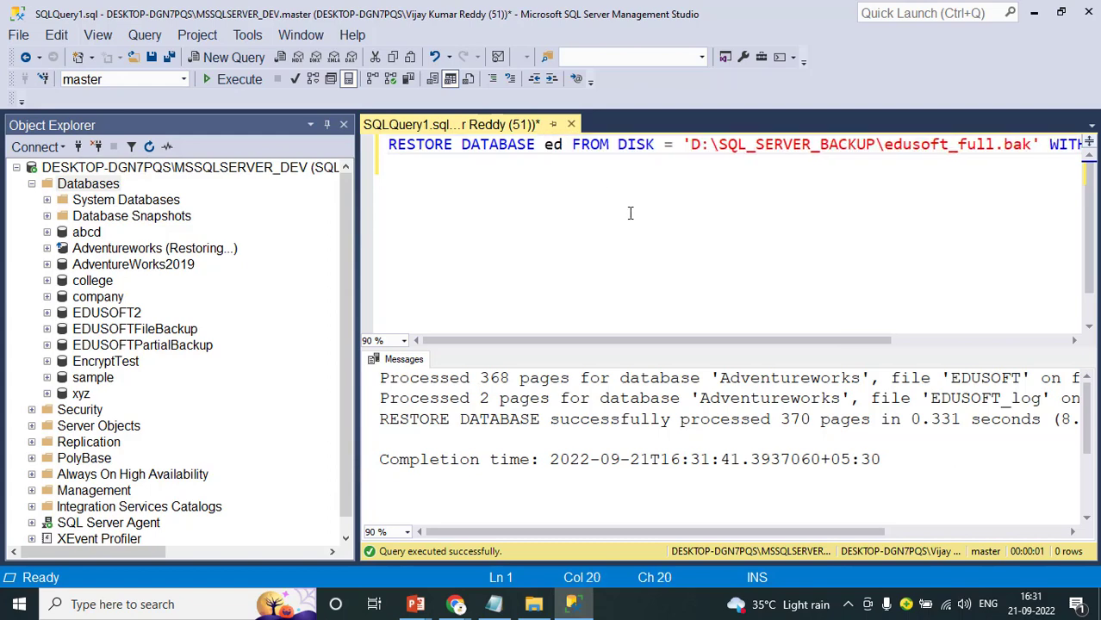
text(t)
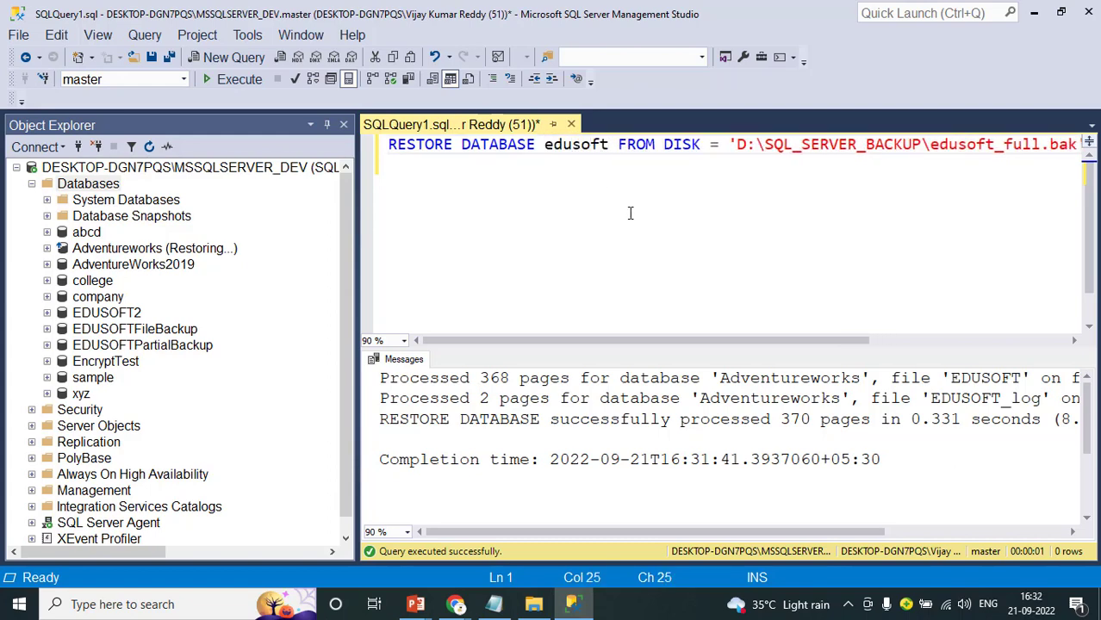
key(F5)
click(554, 144)
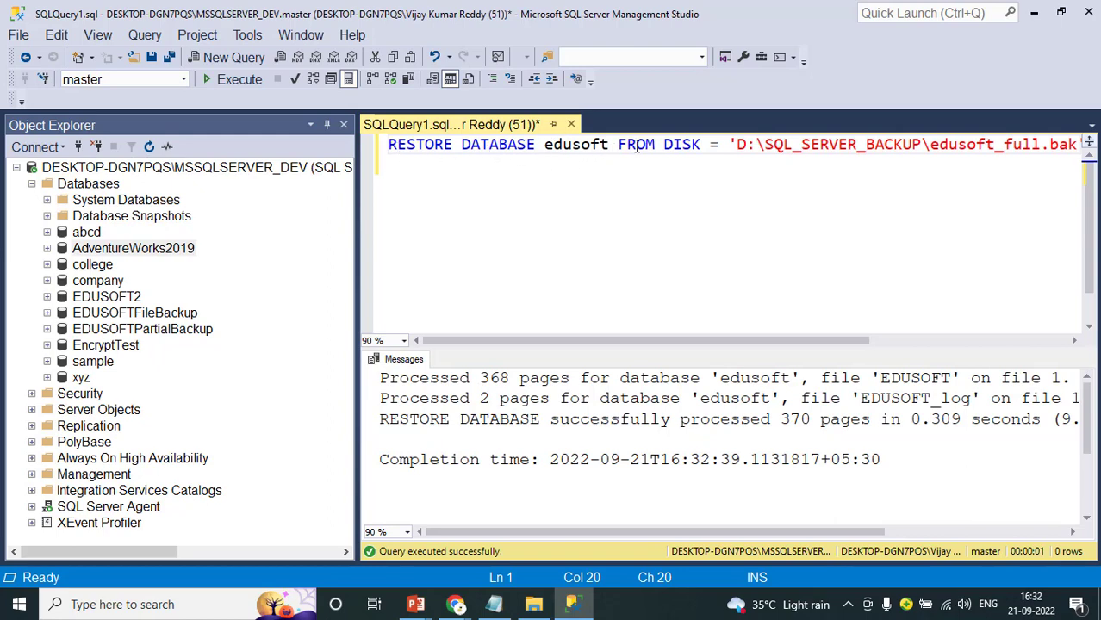
click(707, 146)
key(End)
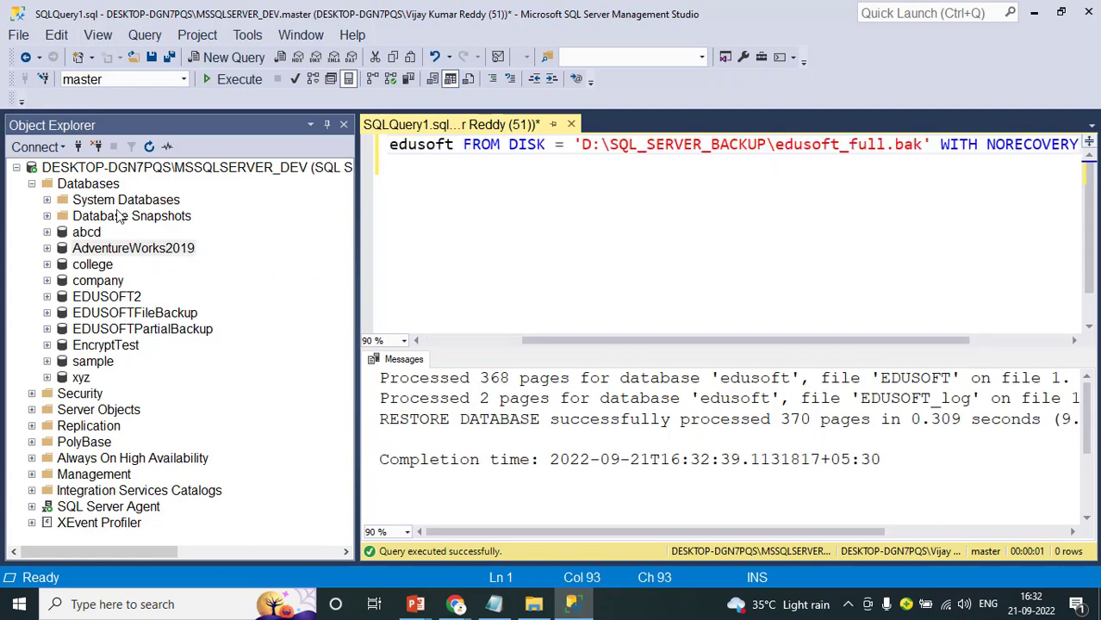
Refresh the Databases list, try to expand the edusoft database, and dismiss the resulting message
right_click(95, 184)
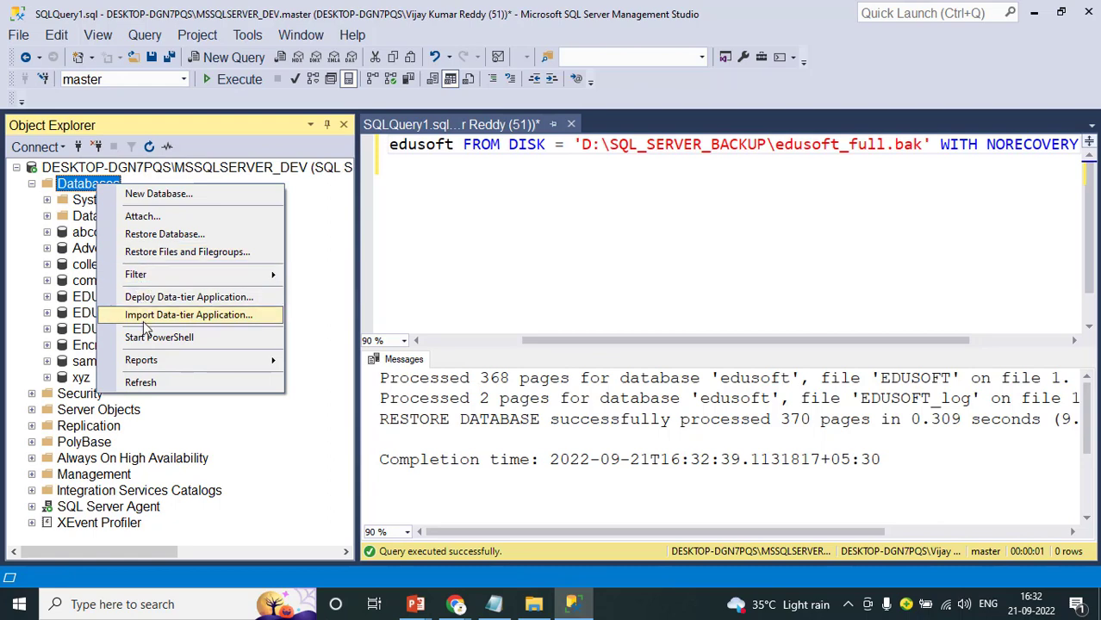
click(146, 382)
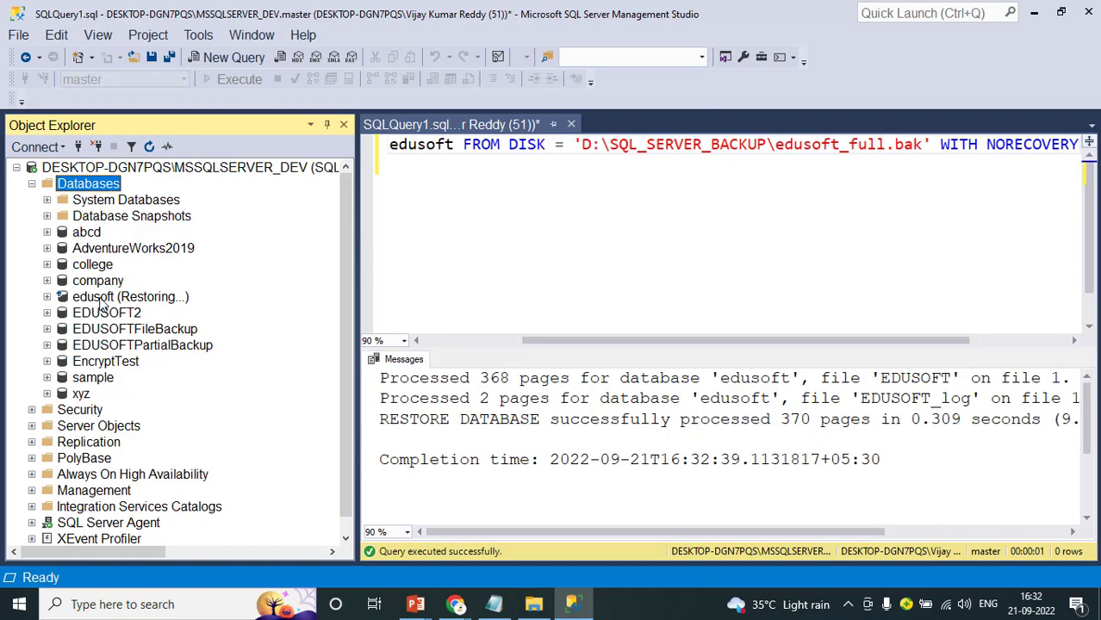
click(100, 299)
click(47, 296)
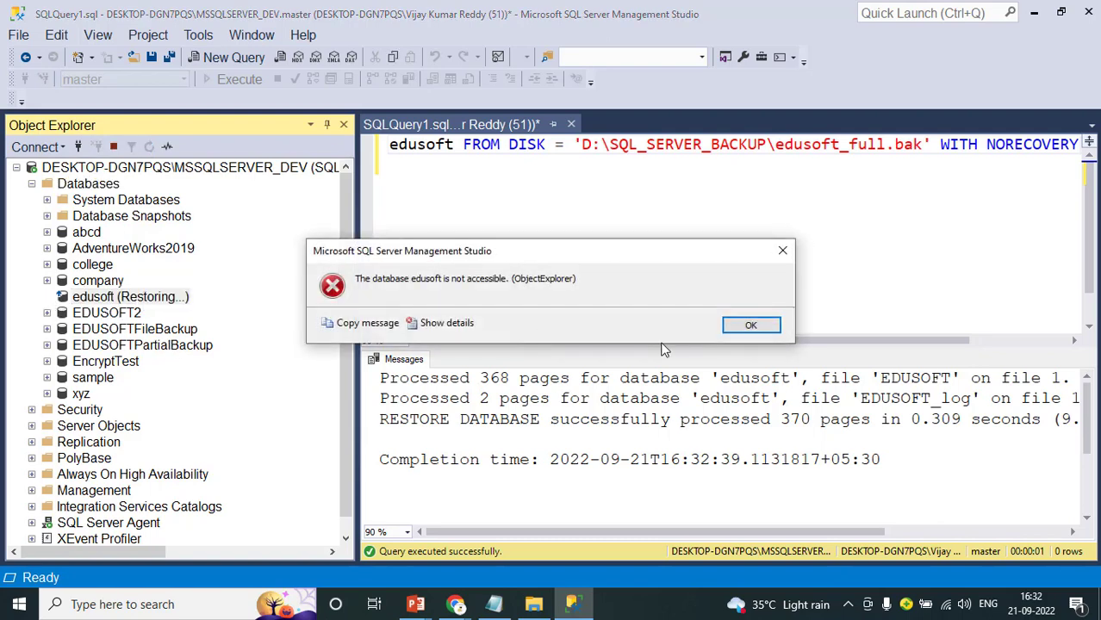
click(748, 323)
Change the backup file in the restore statement to edusoft_diff.bak and run the differential restore WITH NORECOVERY
click(1022, 145)
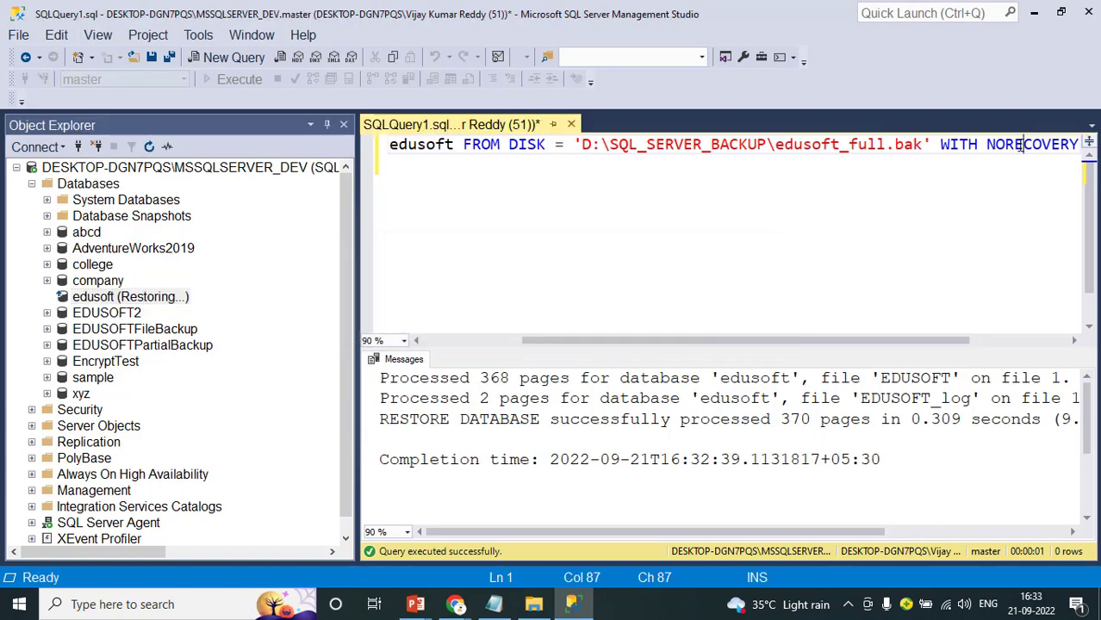
click(1005, 145)
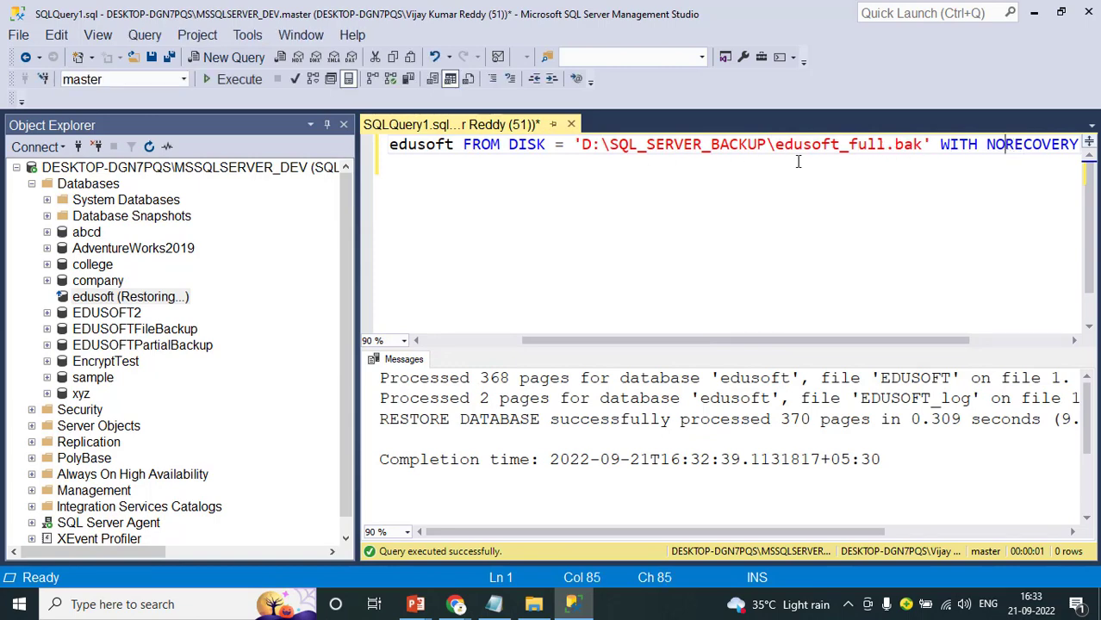
click(882, 143)
key(BackSpace)
key(BackSpace)
key(BackSpace)
key(BackSpace)
text(diff)
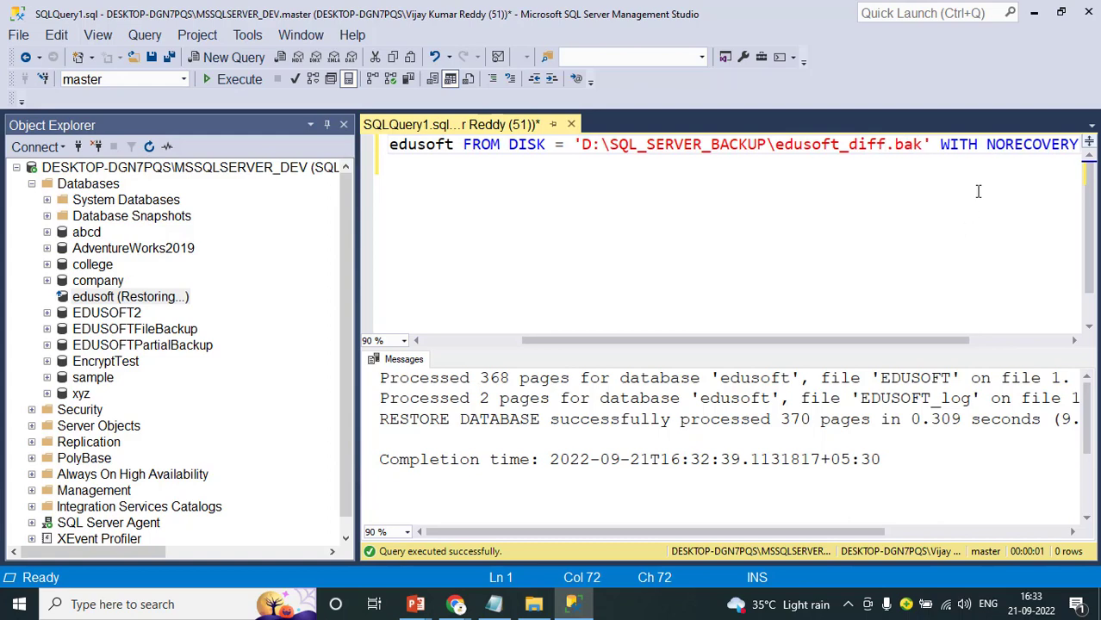
click(1002, 146)
key(F5)
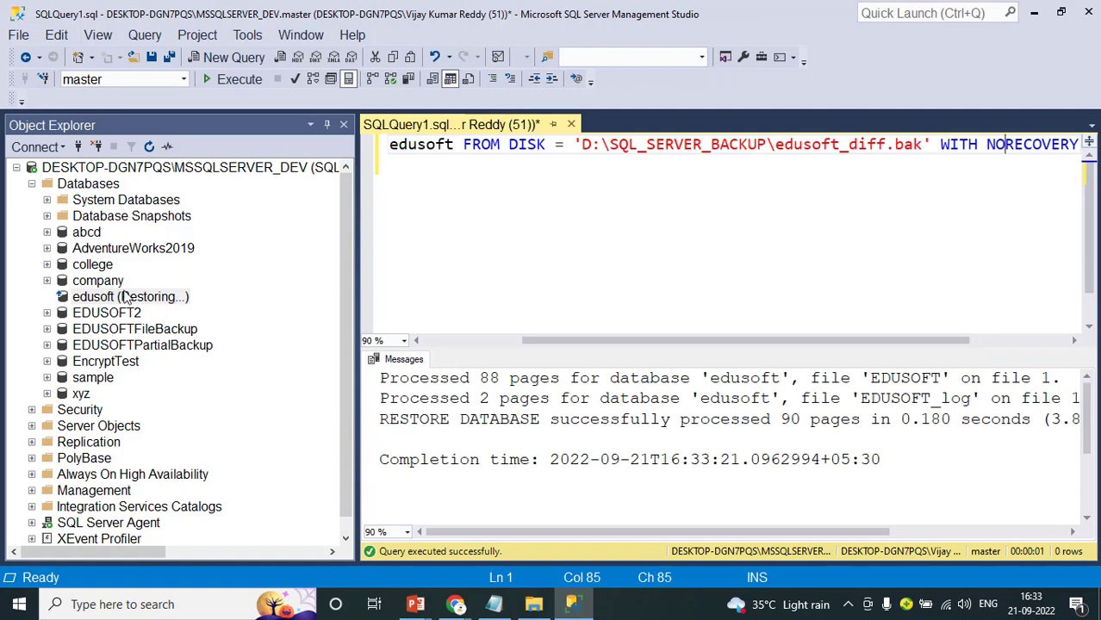
Refresh the Databases list again to check edusoft after the differential restore, try to expand it, and close the message
right_click(86, 186)
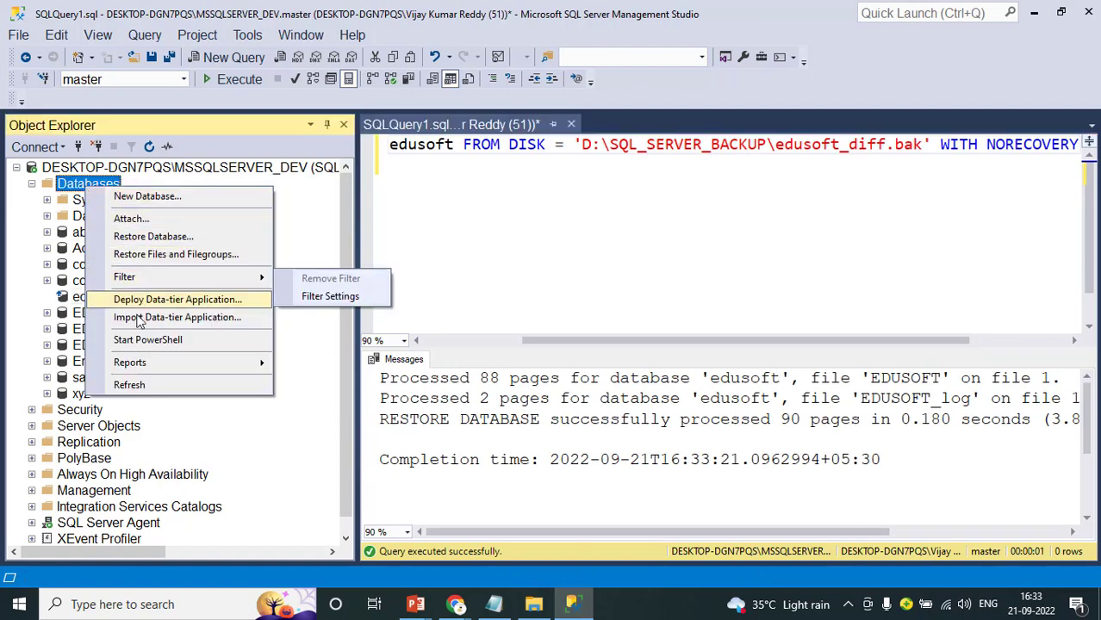
click(145, 383)
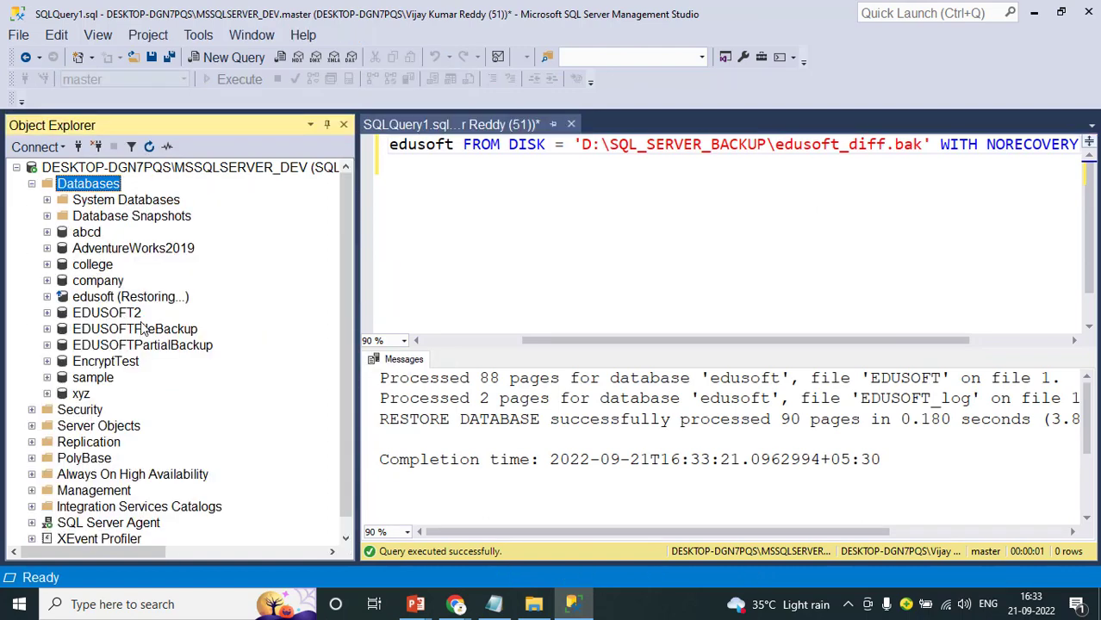
click(47, 296)
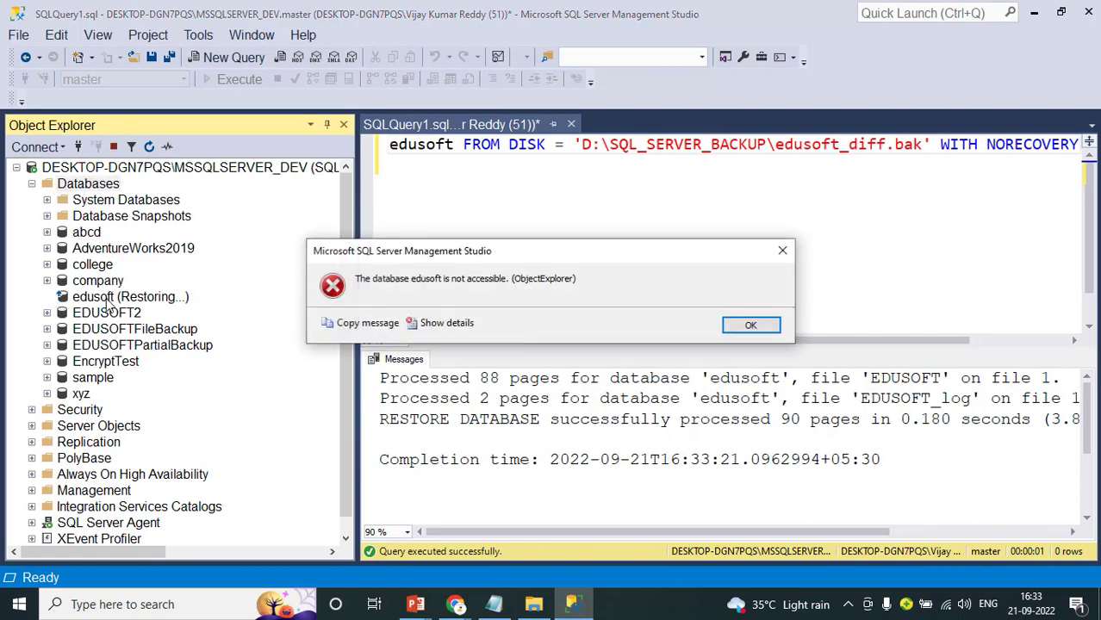
click(744, 323)
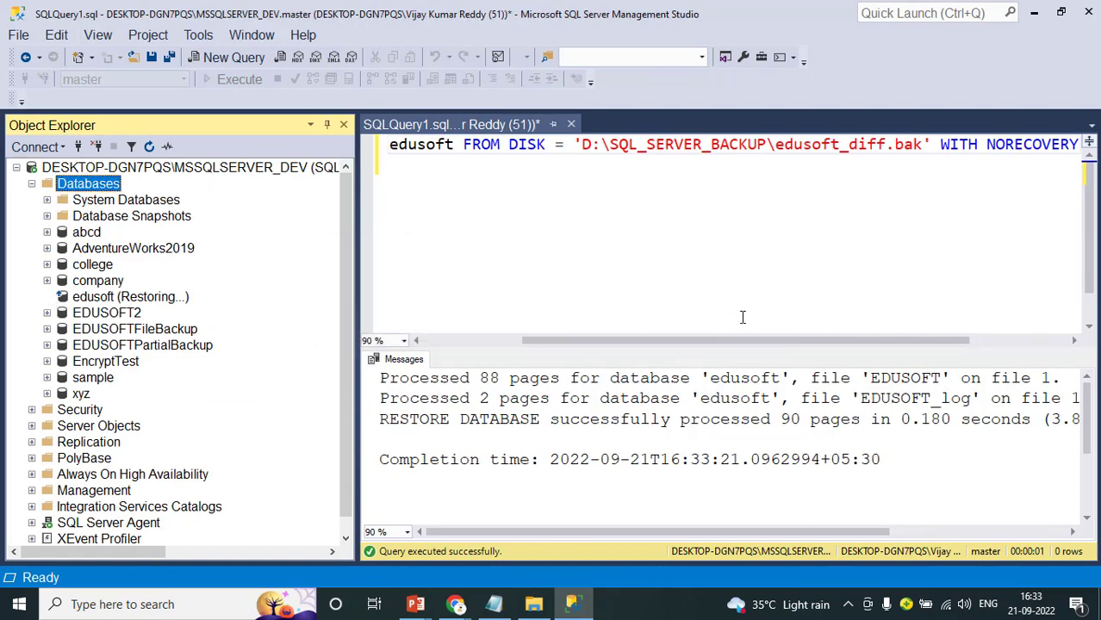
Change the backup file name in the restore statement to edusoft_tran and check the log backup's extension in the SQL_SERVER_BACKUP folder
click(887, 147)
key(BackSpace)
key(BackSpace)
key(BackSpace)
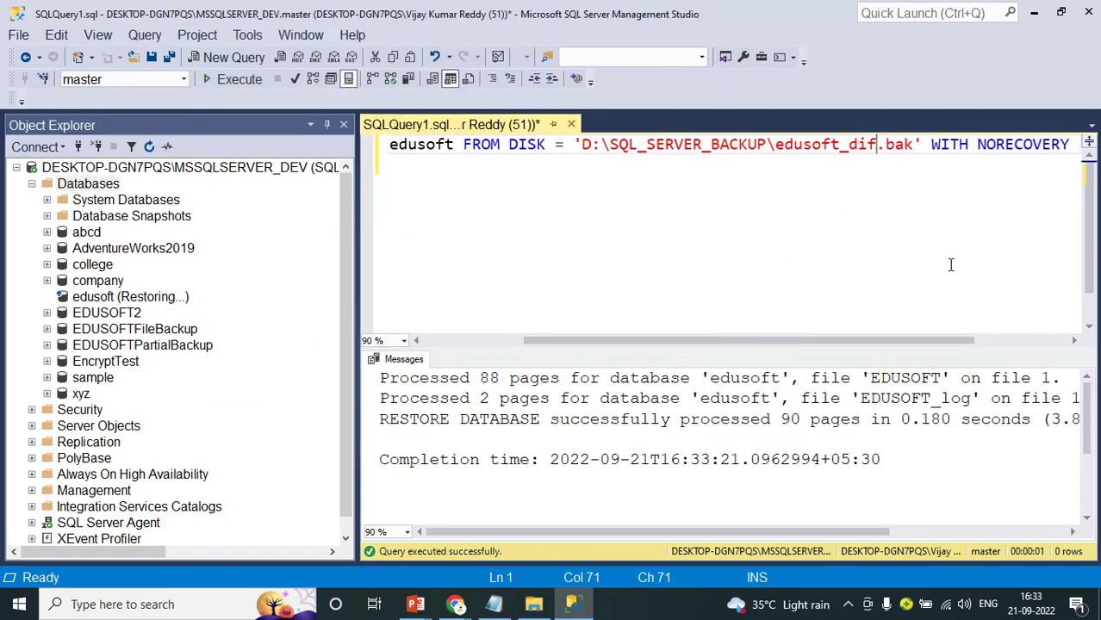
key(BackSpace)
text(tran)
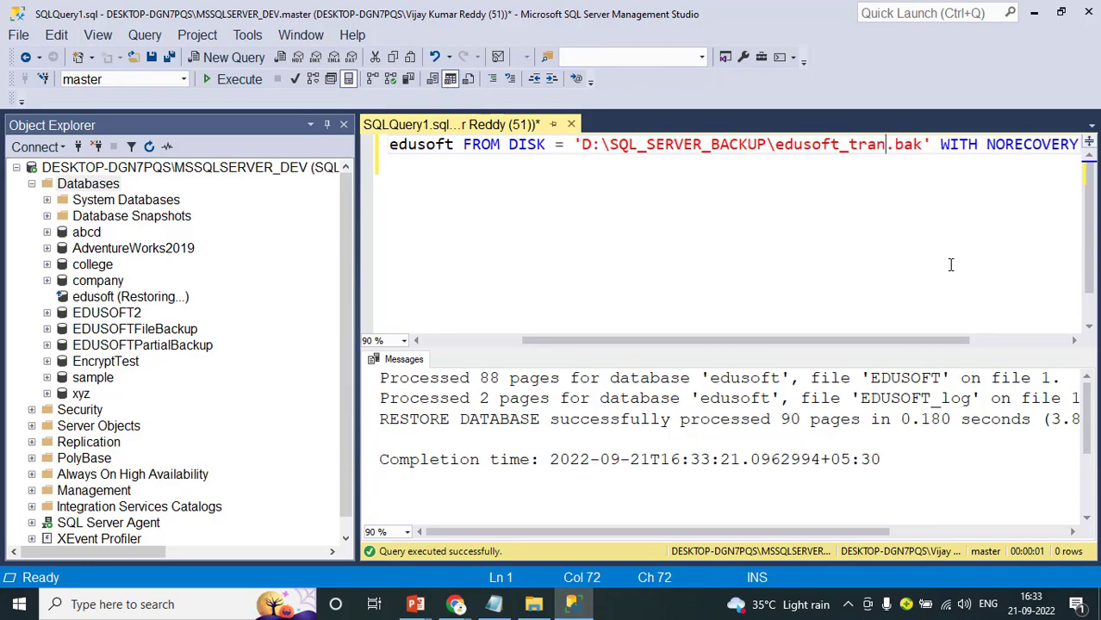
key(alt+Tab)
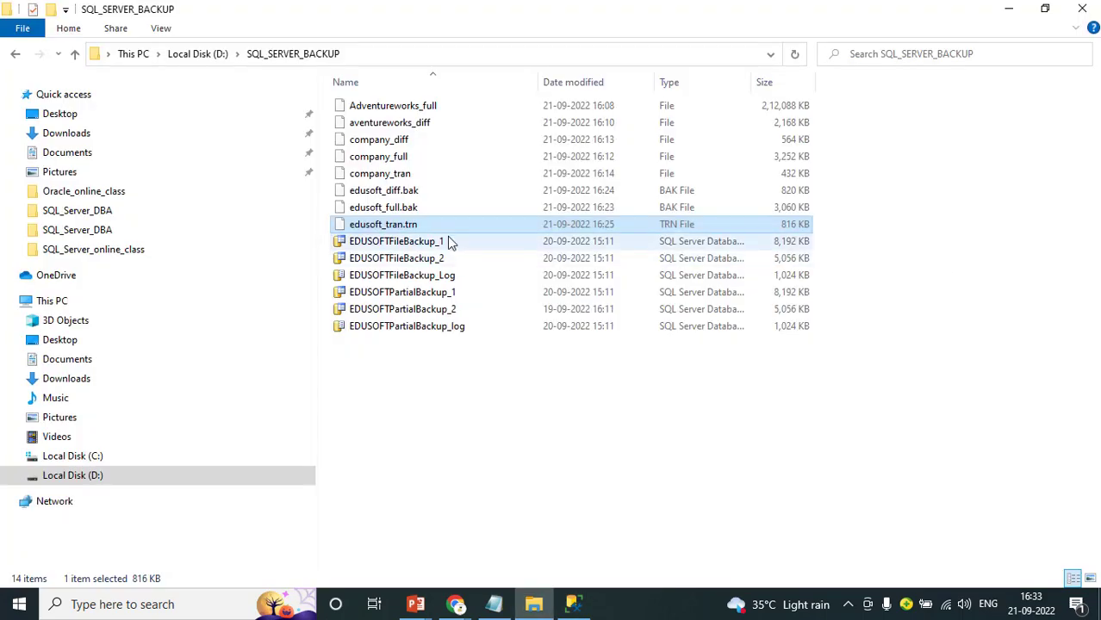
key(alt+Tab)
Change the backup file's extension in the restore statement to .trn and run the transaction log restore WITH NORECOVERY
click(923, 145)
key(BackSpace)
key(BackSpace)
key(BackSpace)
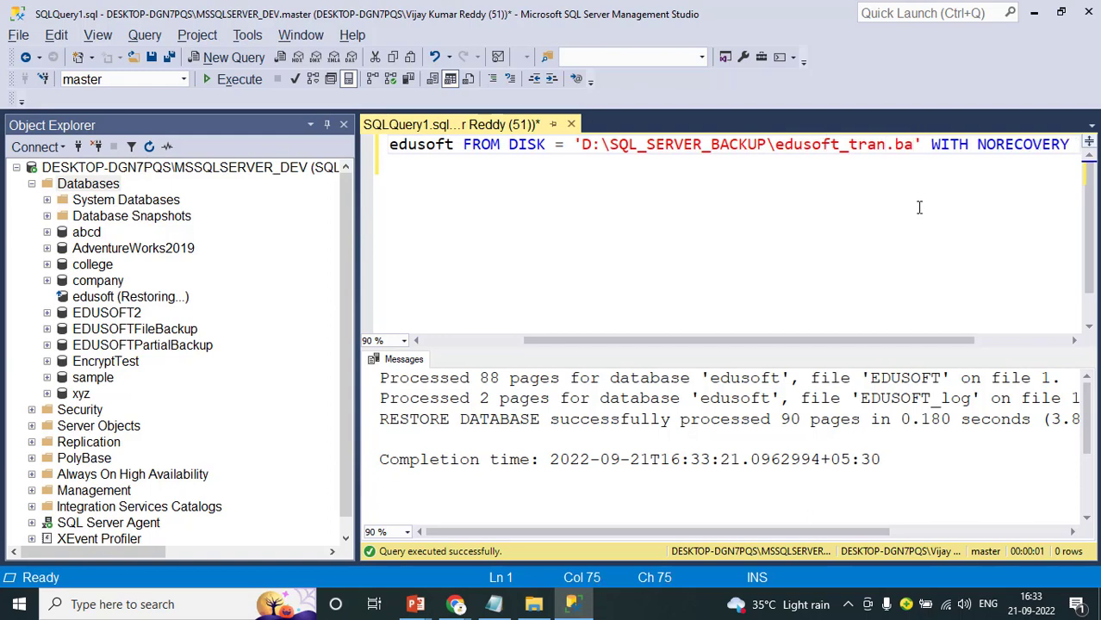
text(trn)
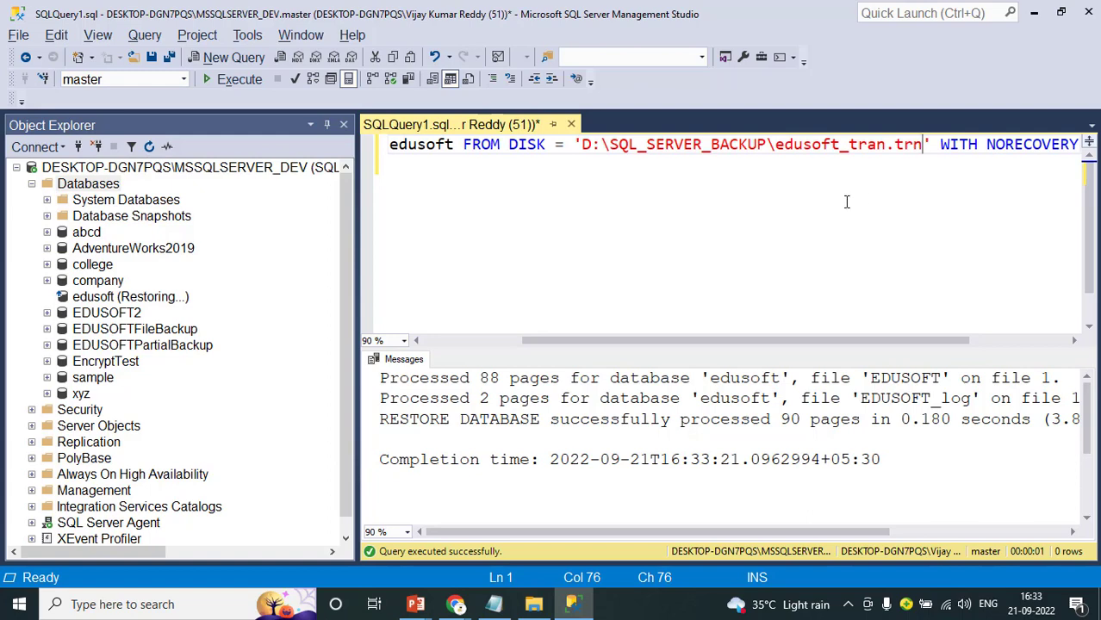
key(F5)
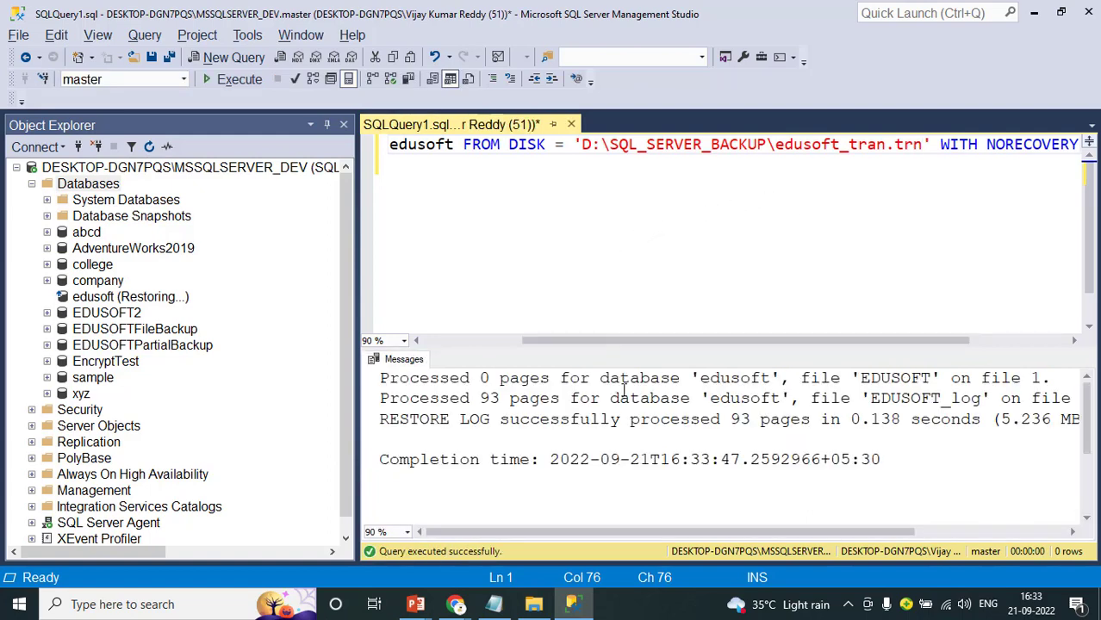
drag(731, 533, 700, 531)
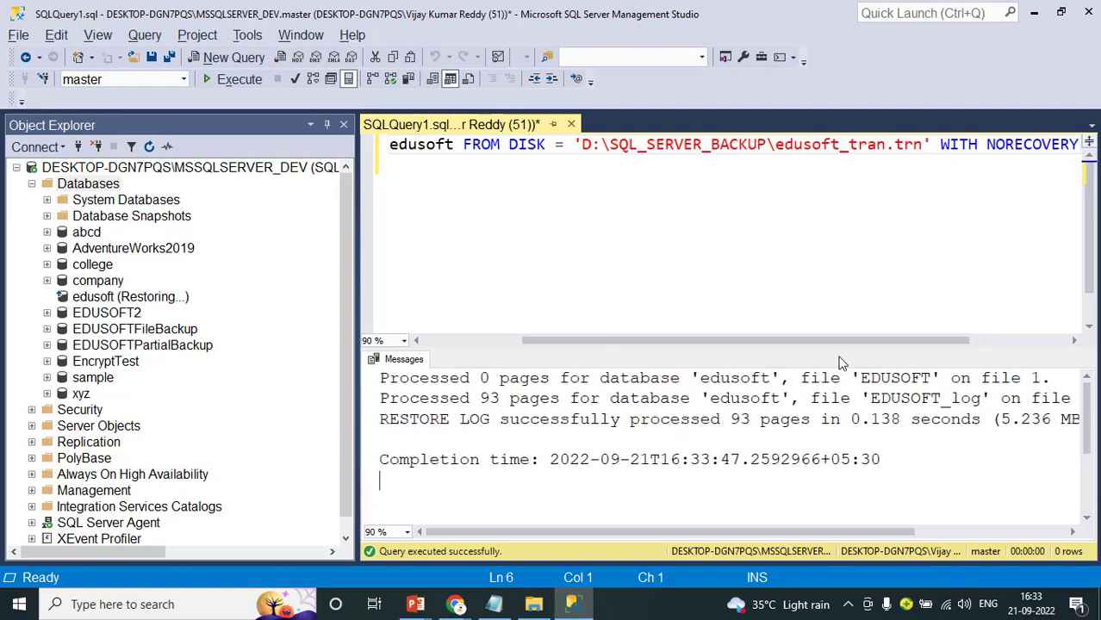
Change the restore option to WITH RECOVERY and rerun the restore from edusoft_tran.trn
click(1005, 148)
key(BackSpace)
key(BackSpace)
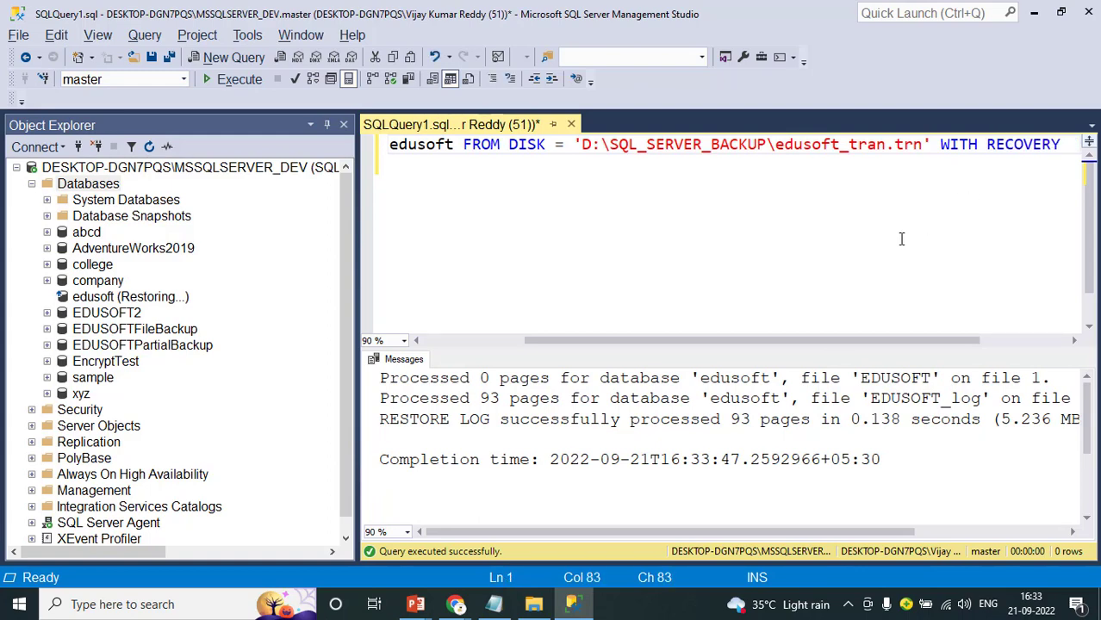
key(F5)
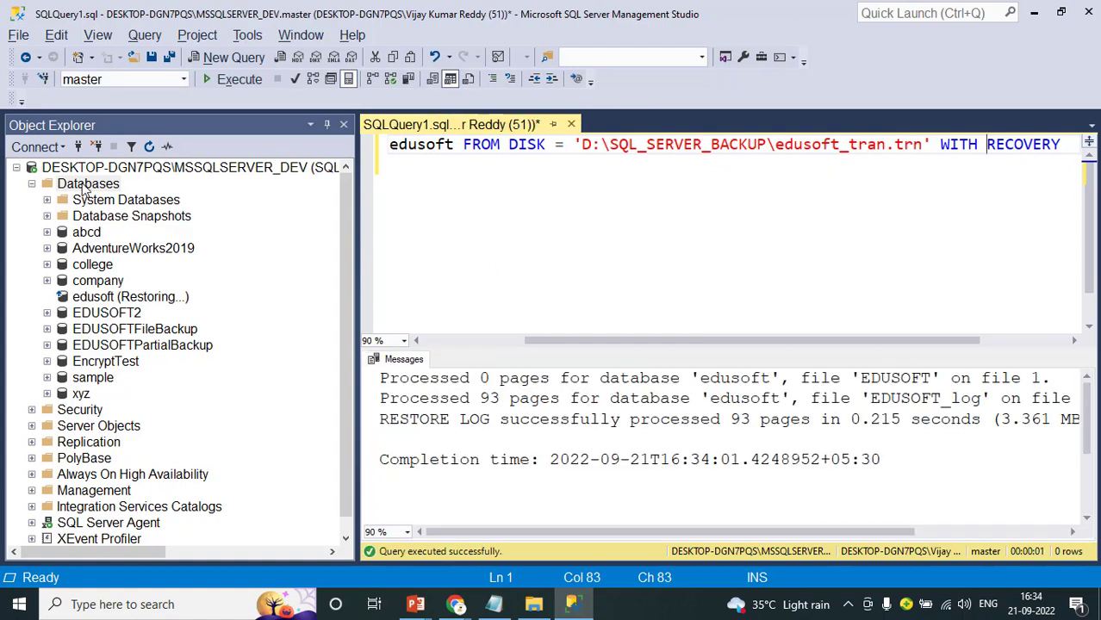
Refresh the Databases list and expand the edusoft database and its Tables folder
right_click(83, 187)
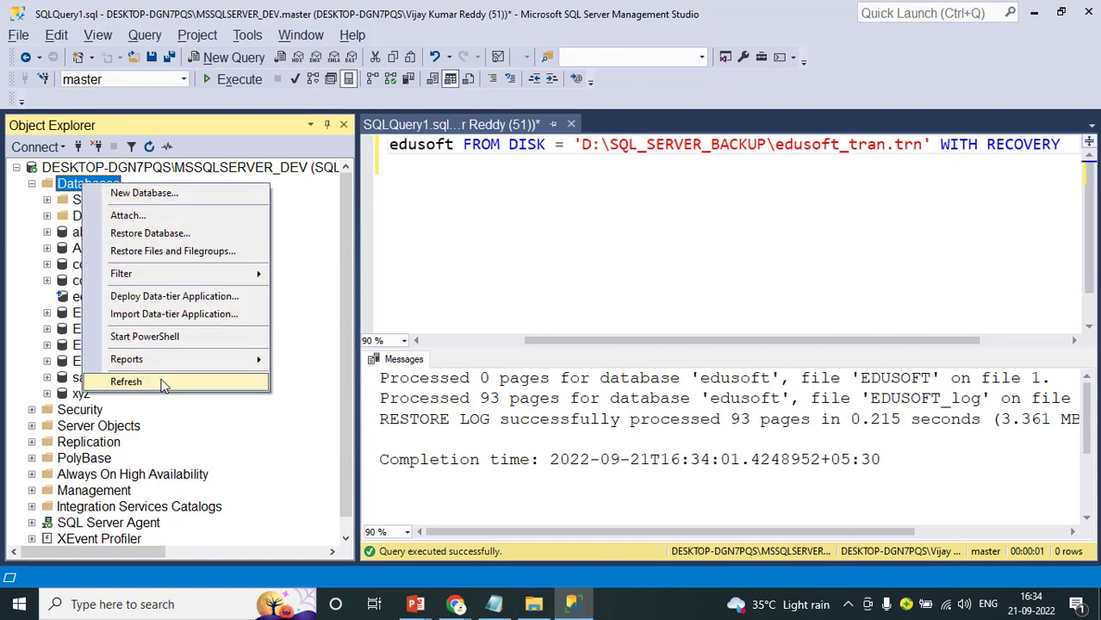
click(126, 382)
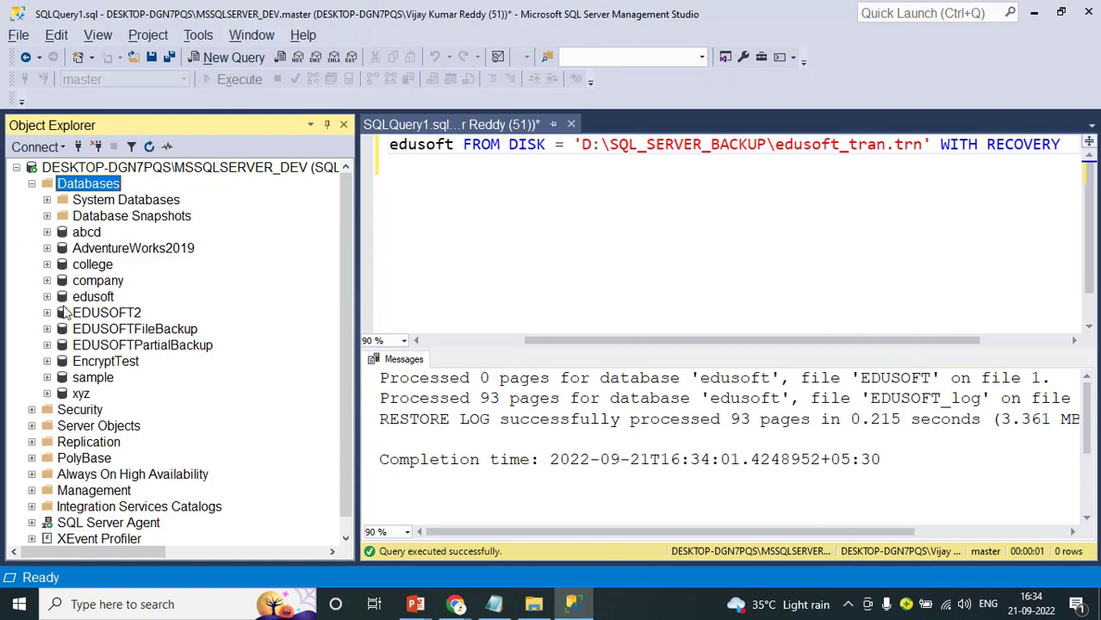
click(48, 296)
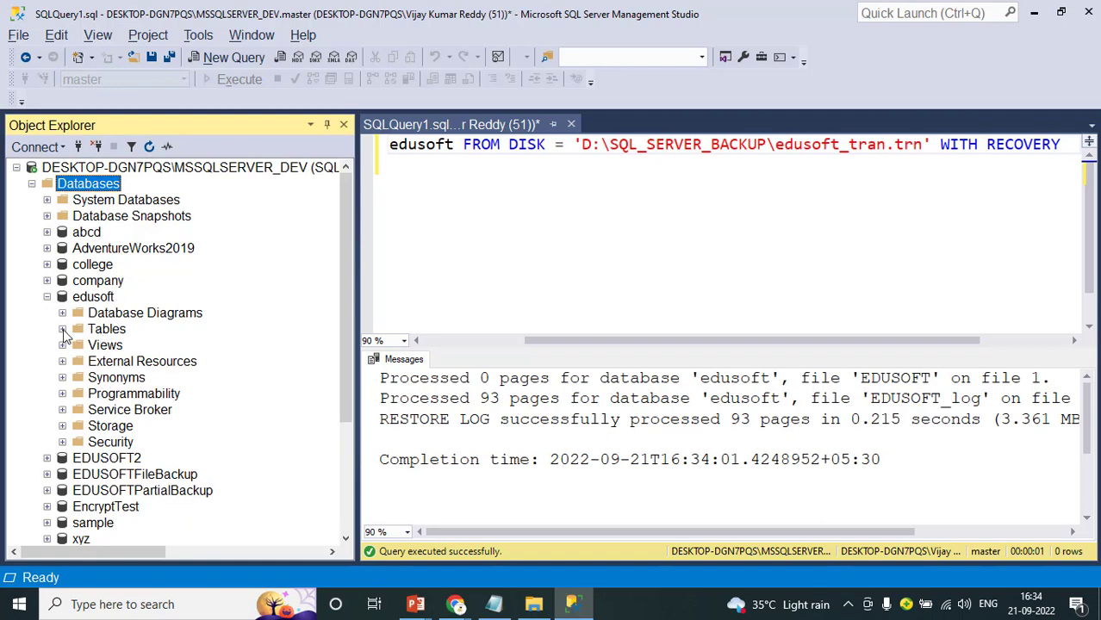
click(63, 330)
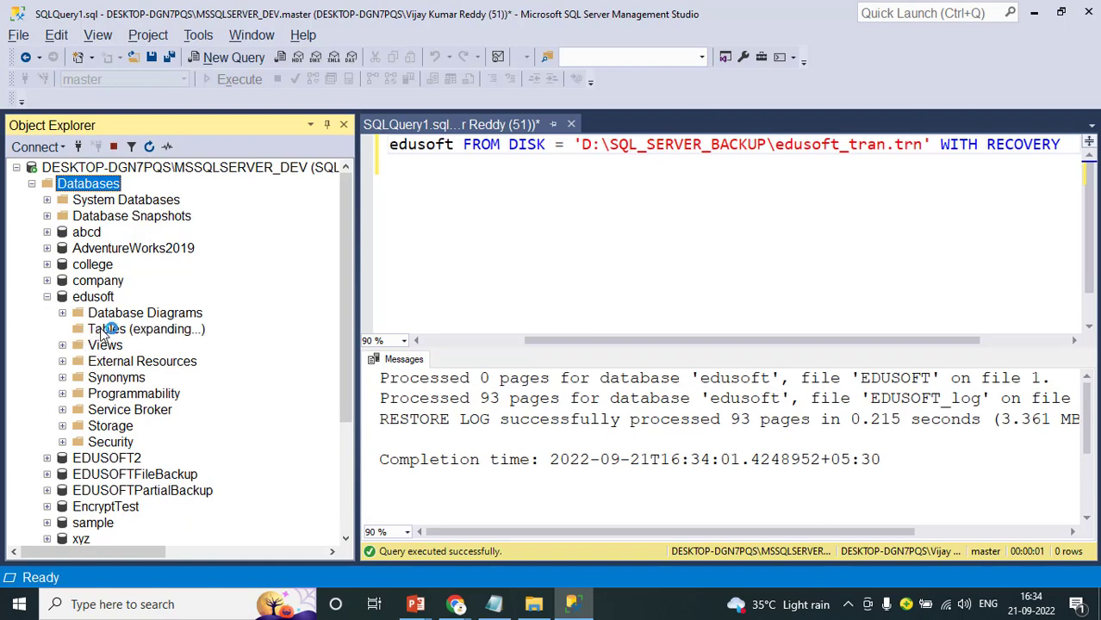